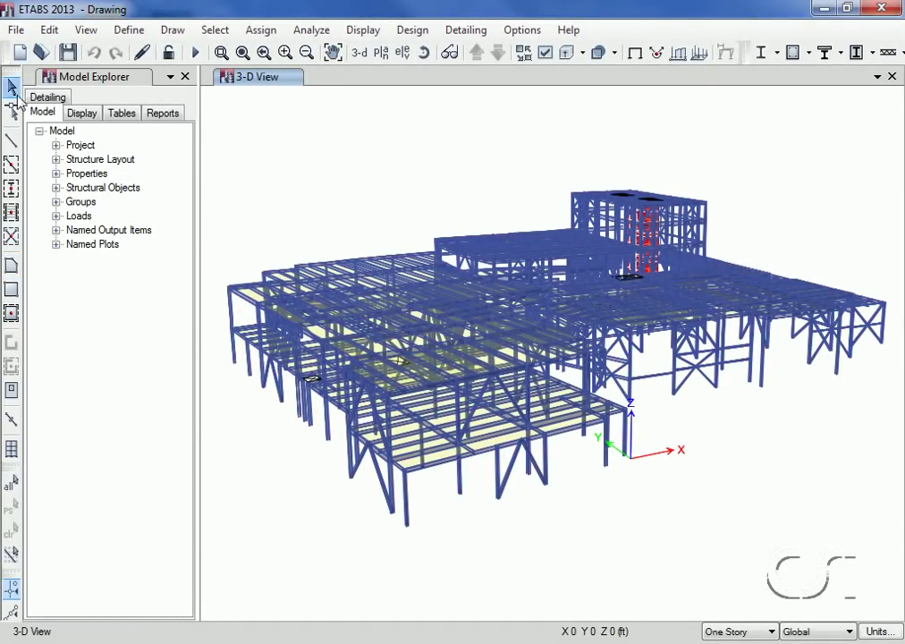
Step: Open the Draw menu to show the list of drawing commands
left_click(176, 32)
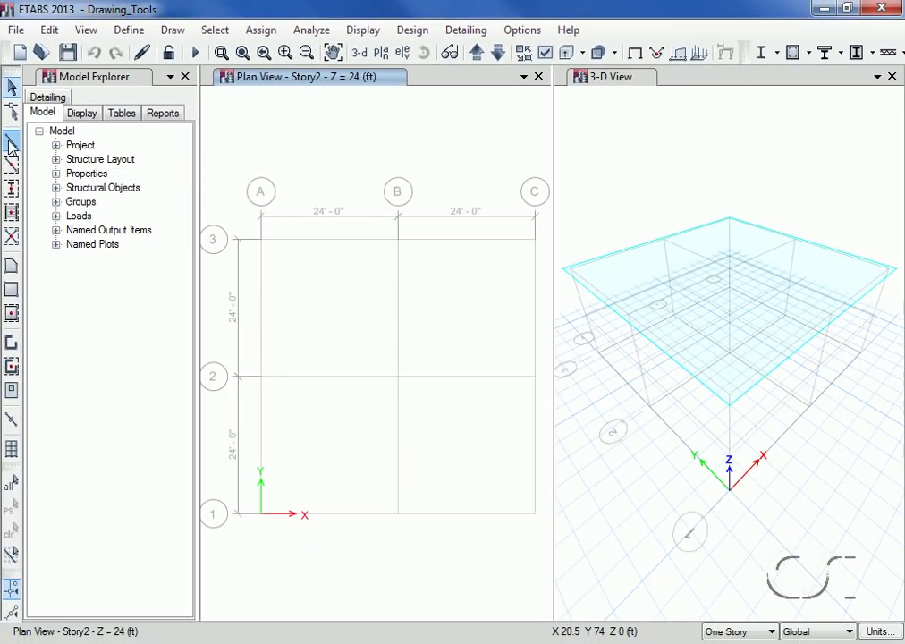
Step: Start the Draw Beam/Column/Brace tool with A-LatBm as the frame section
left_click(11, 145)
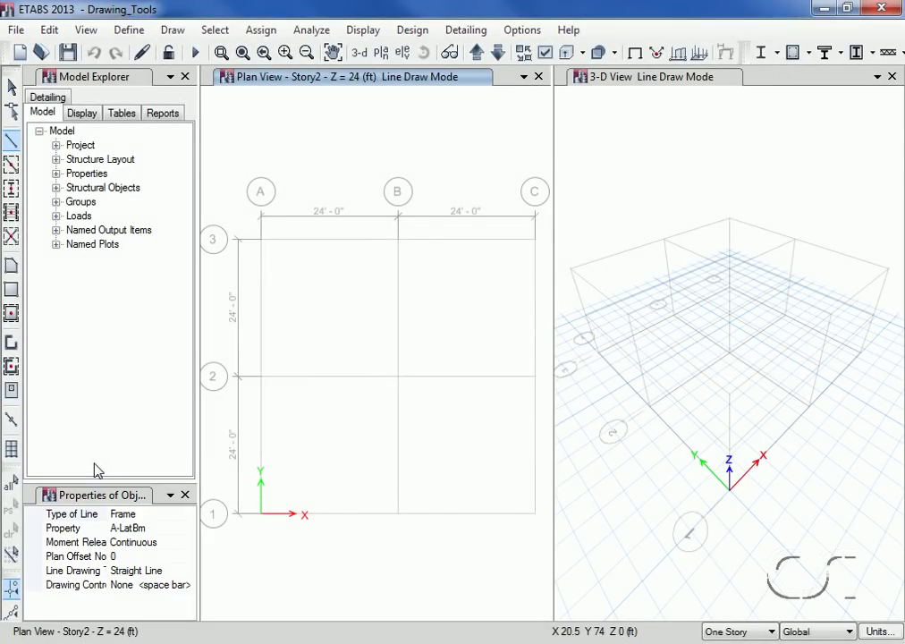
left_click(142, 528)
left_click(189, 533)
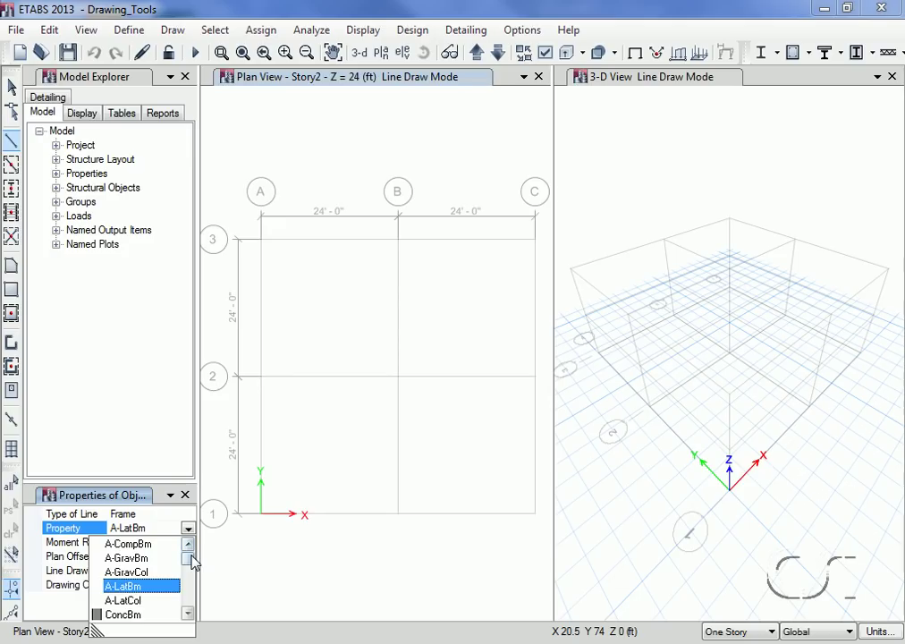
left_click_drag(188, 545, 189, 604)
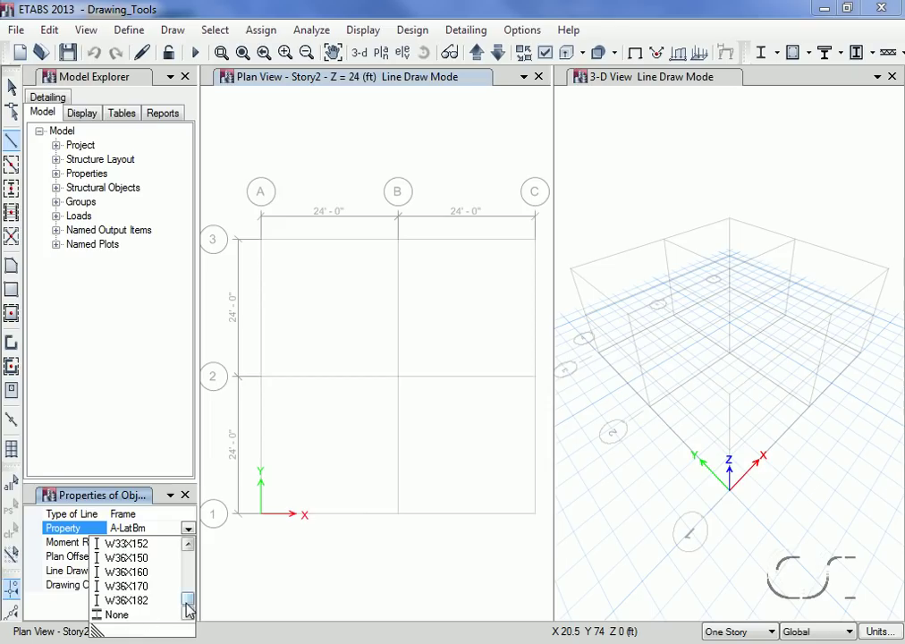
left_click_drag(188, 602, 194, 563)
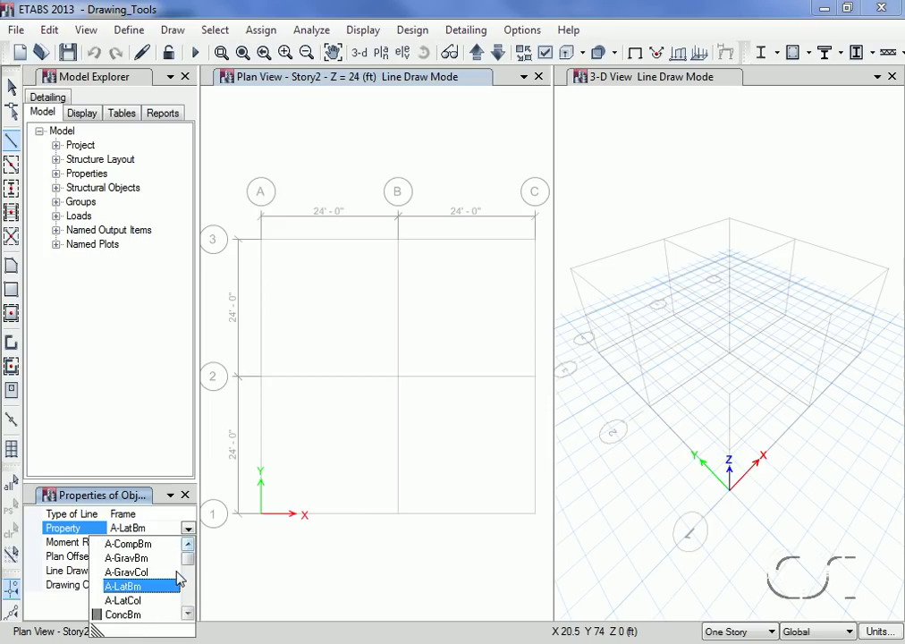
left_click(171, 592)
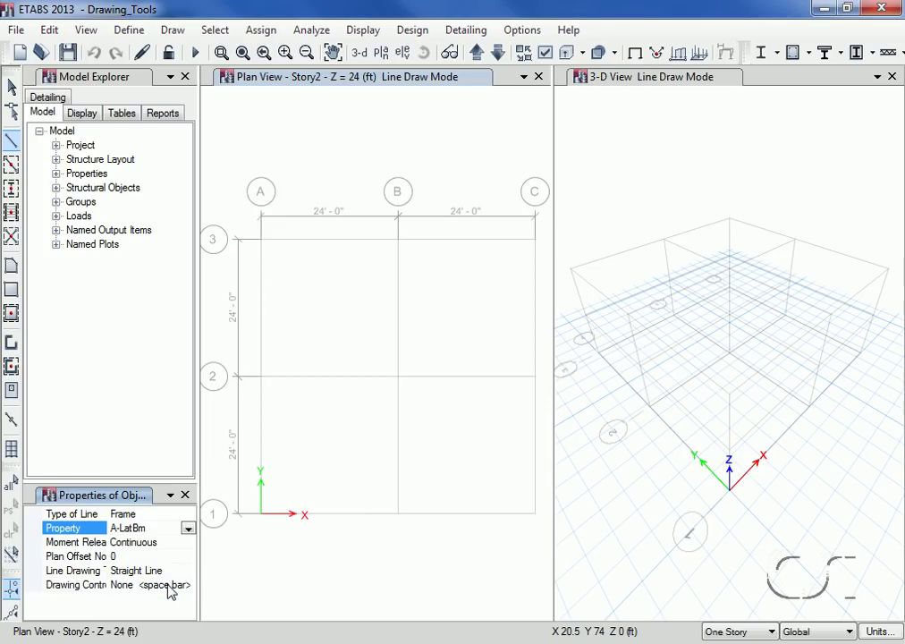
Step: Draw a beam along grid 3 from A3 to B3
left_click(262, 239)
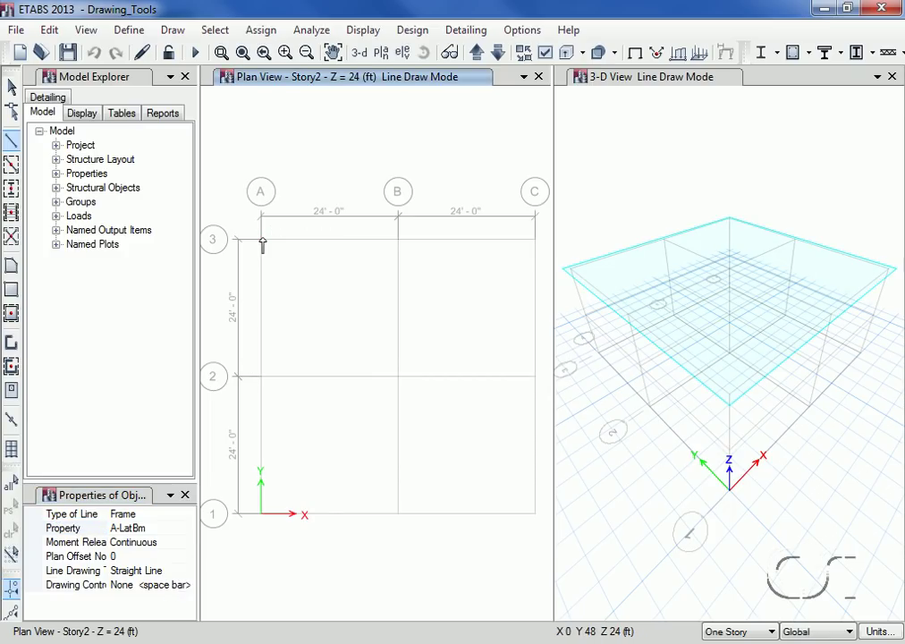
left_click(399, 240)
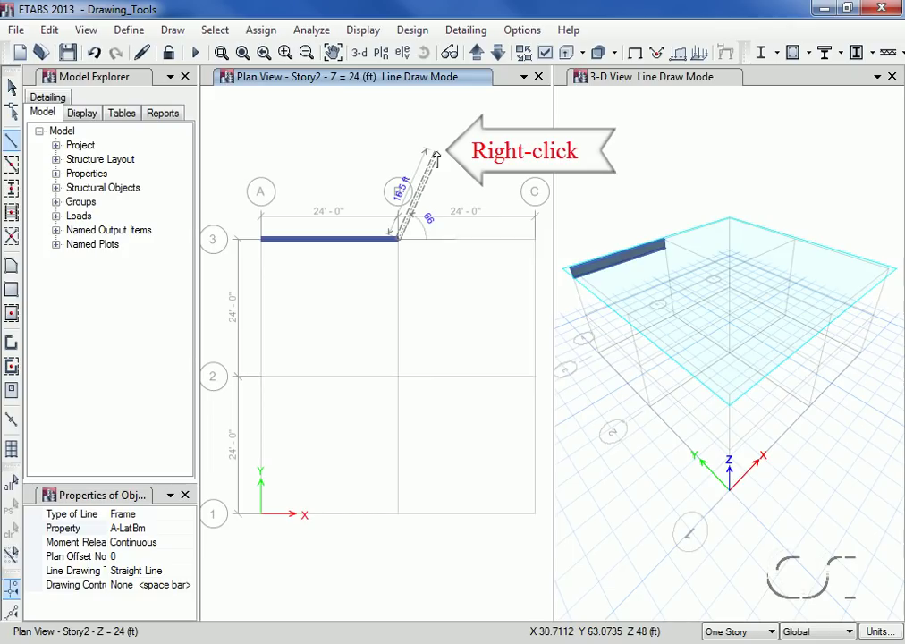
right_click(436, 159)
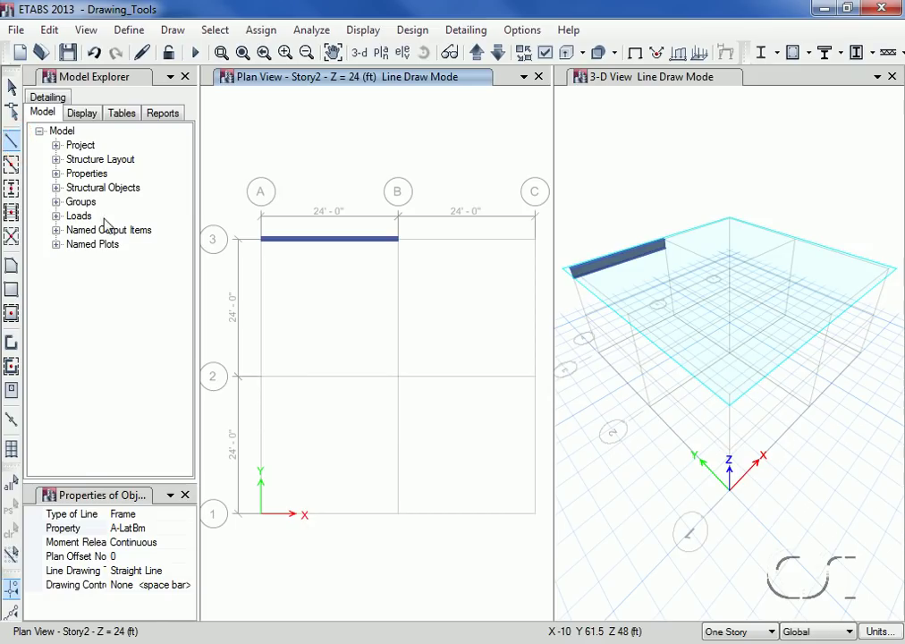
Step: Draw a separate diagonal beam inside the A–B bay
left_click(295, 283)
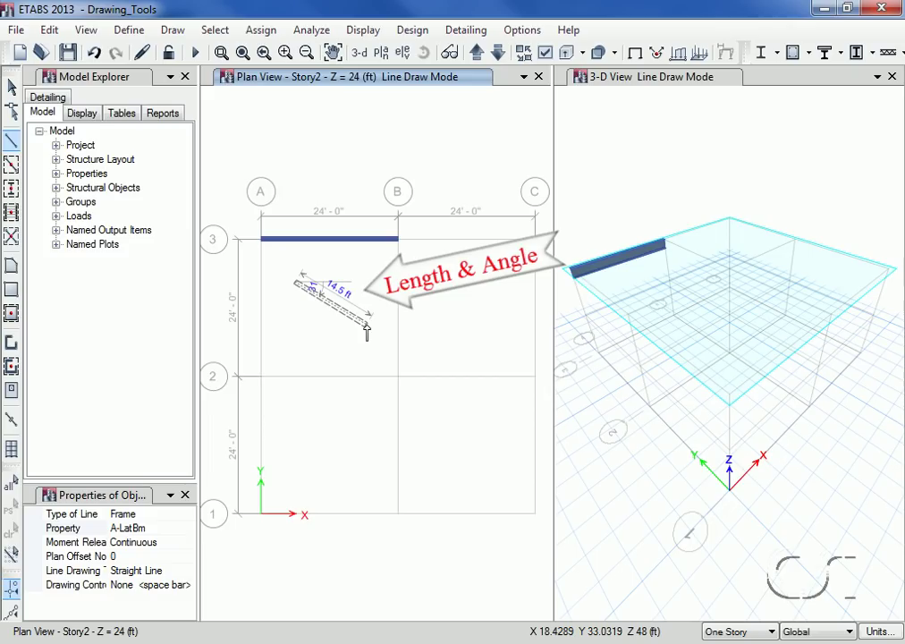
left_click(367, 325)
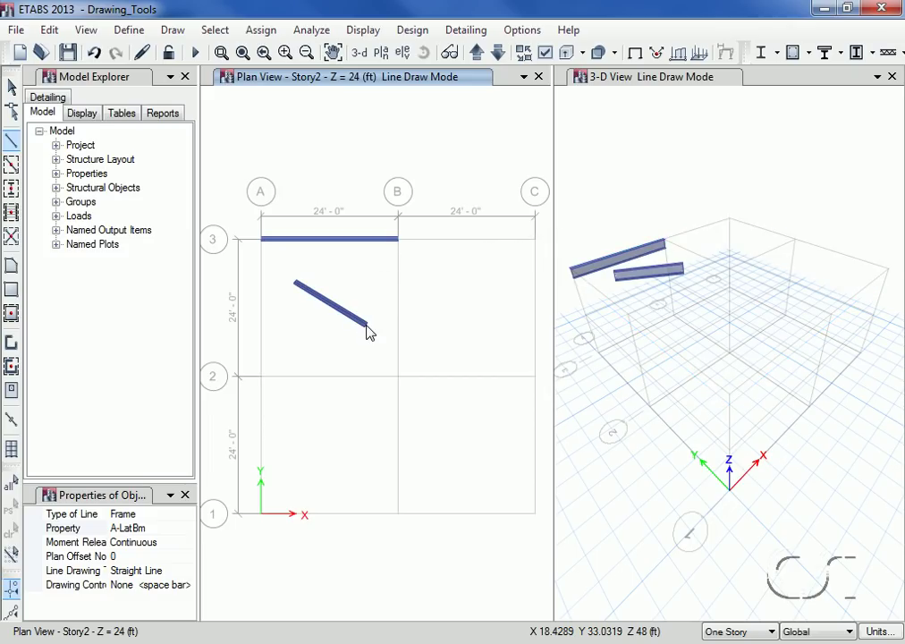
left_click(170, 584)
Step: With Drawing Control set to None, extend the diagonal beam with a horizontal X-parallel run
left_click(187, 586)
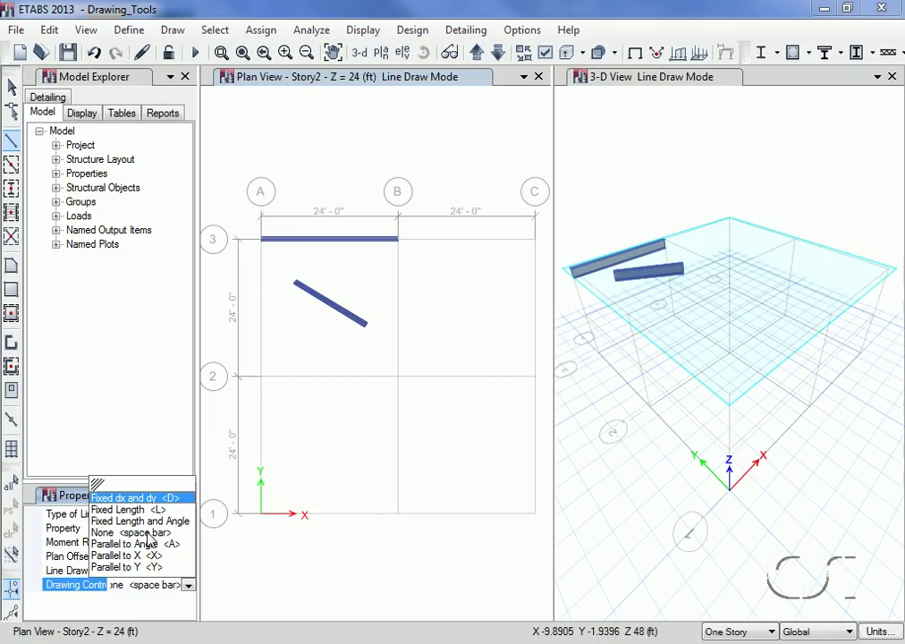
left_click(149, 533)
left_click(367, 324)
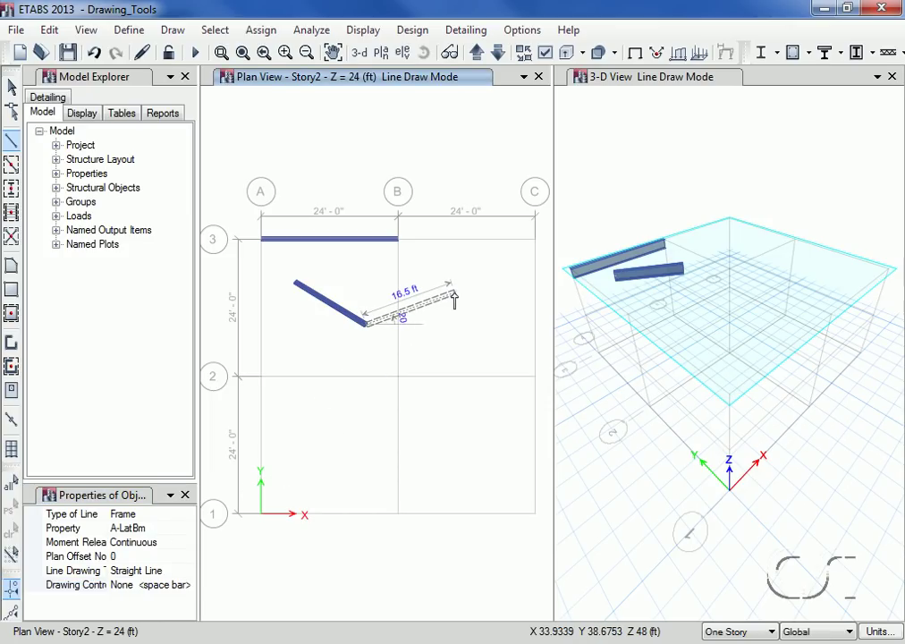
key("x")
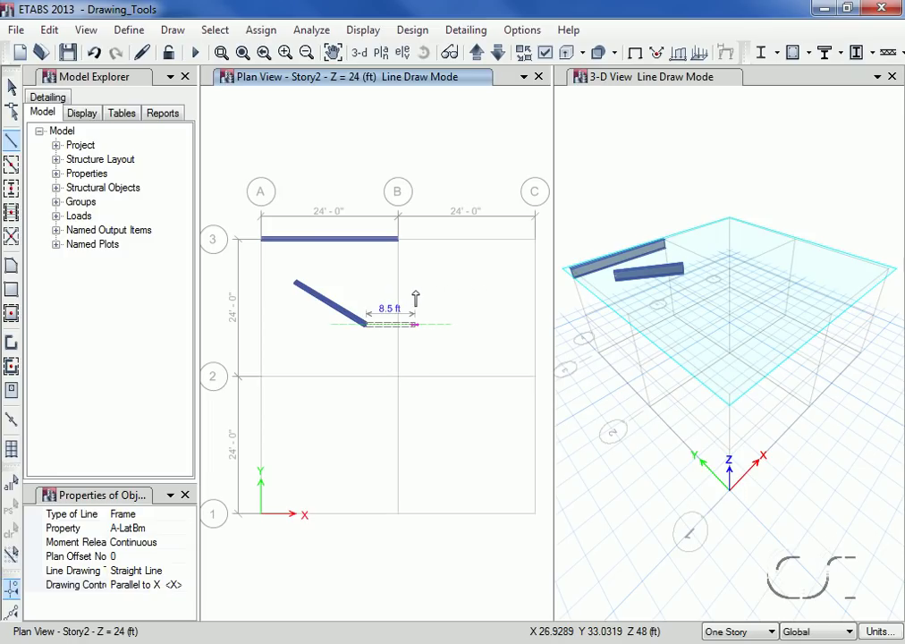
left_click(415, 293)
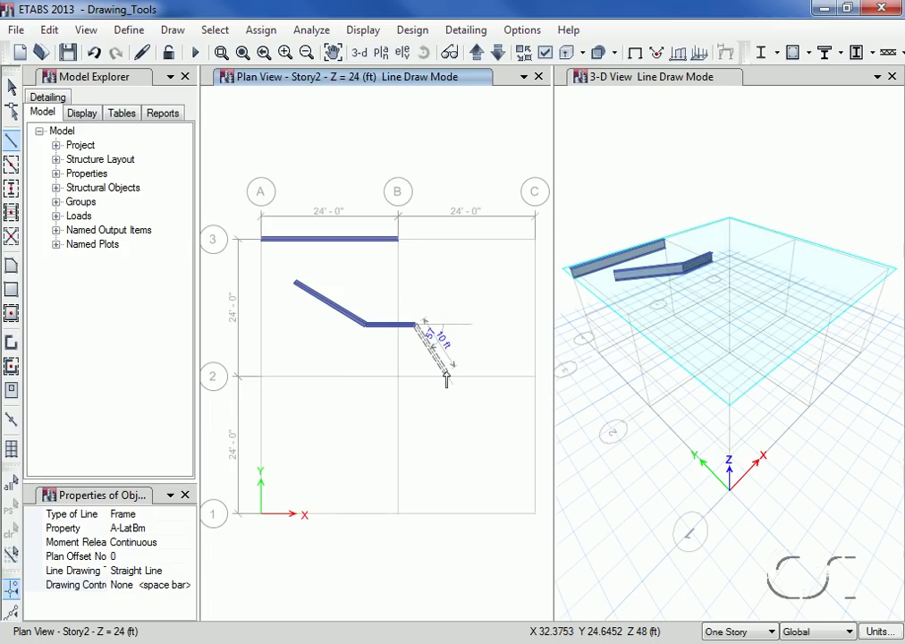
Step: Continue the chain with a Y-parallel drop toward grid 2, then a 45° segment, and finish
key("y")
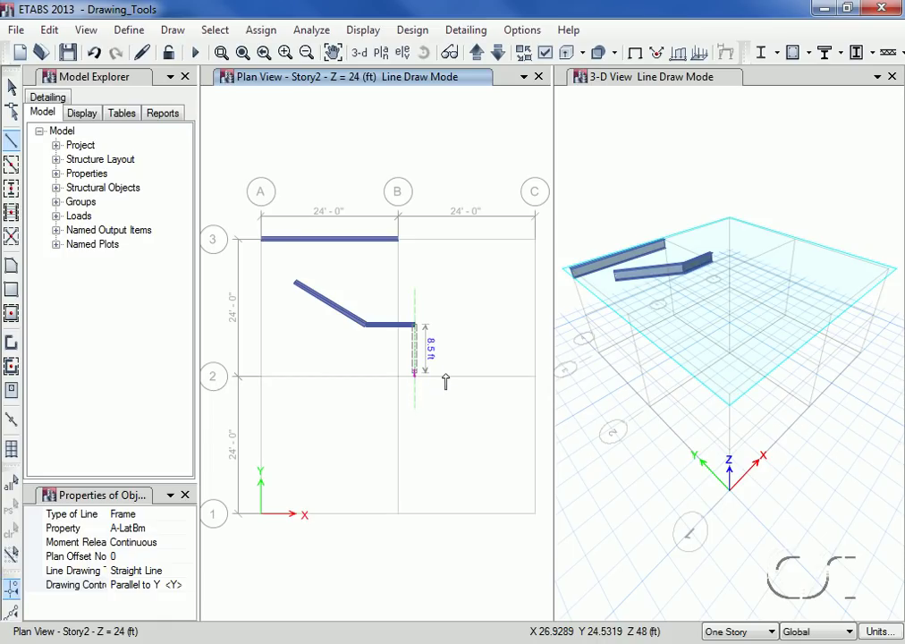
left_click(443, 379)
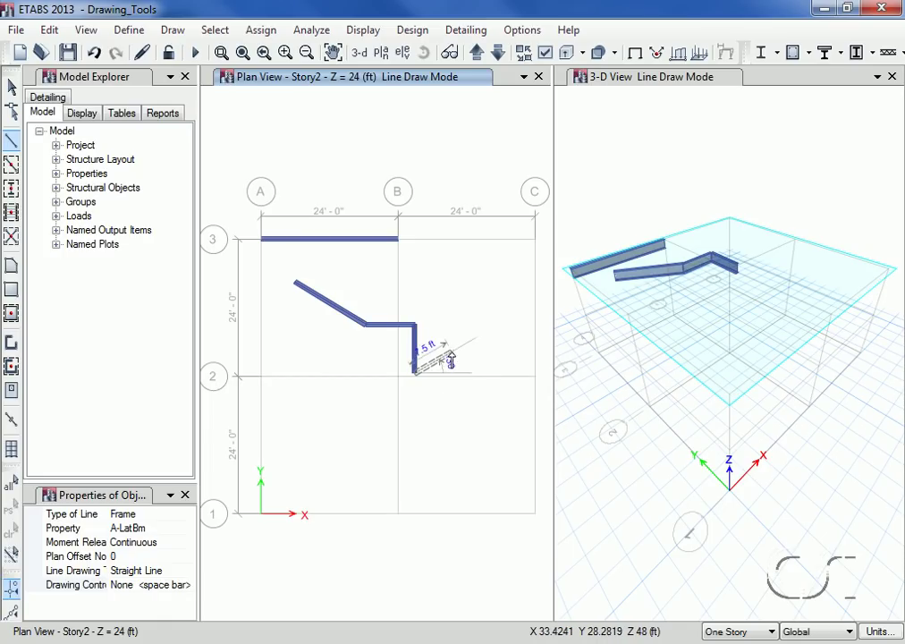
key("a")
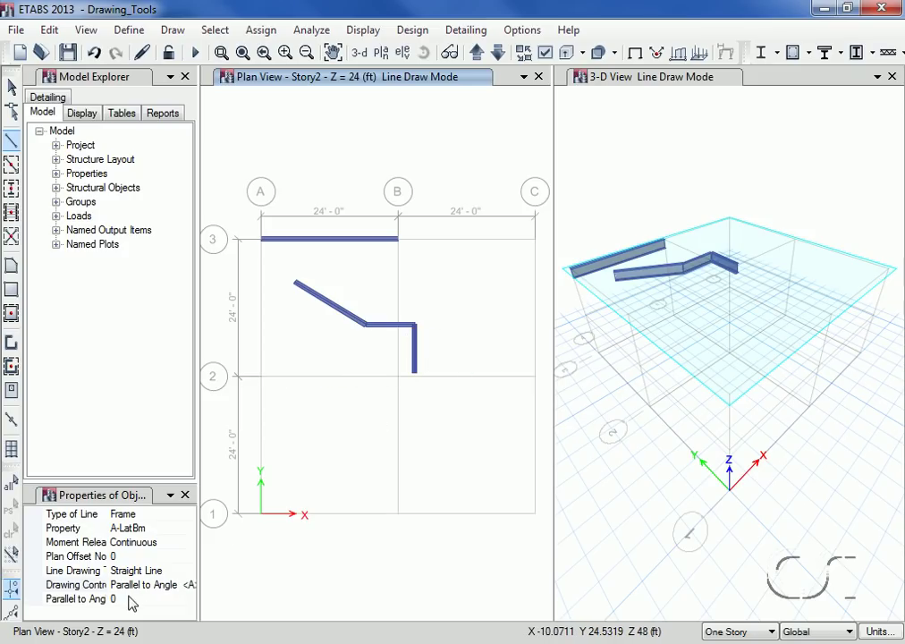
left_click(119, 598)
type("45")
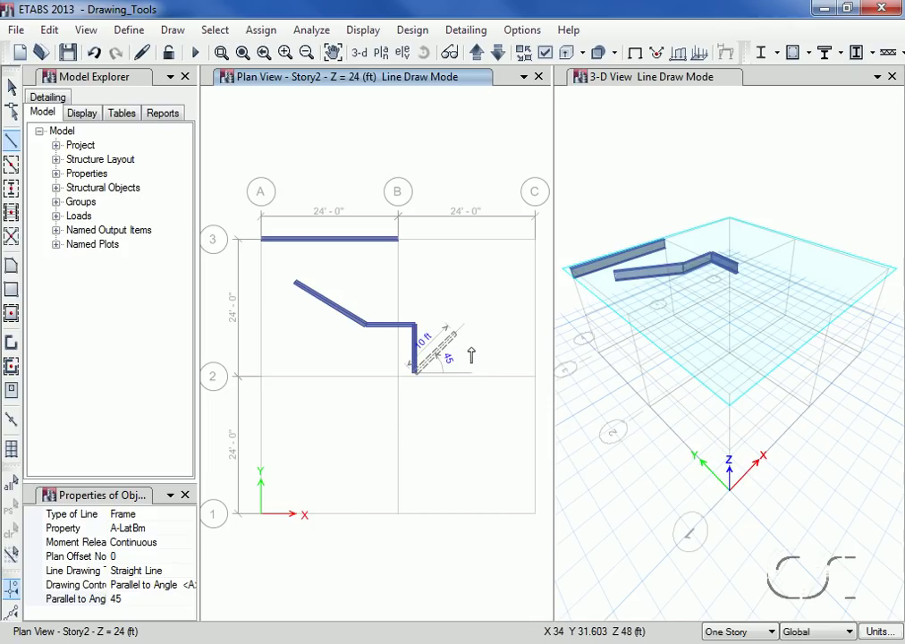
left_click(470, 356)
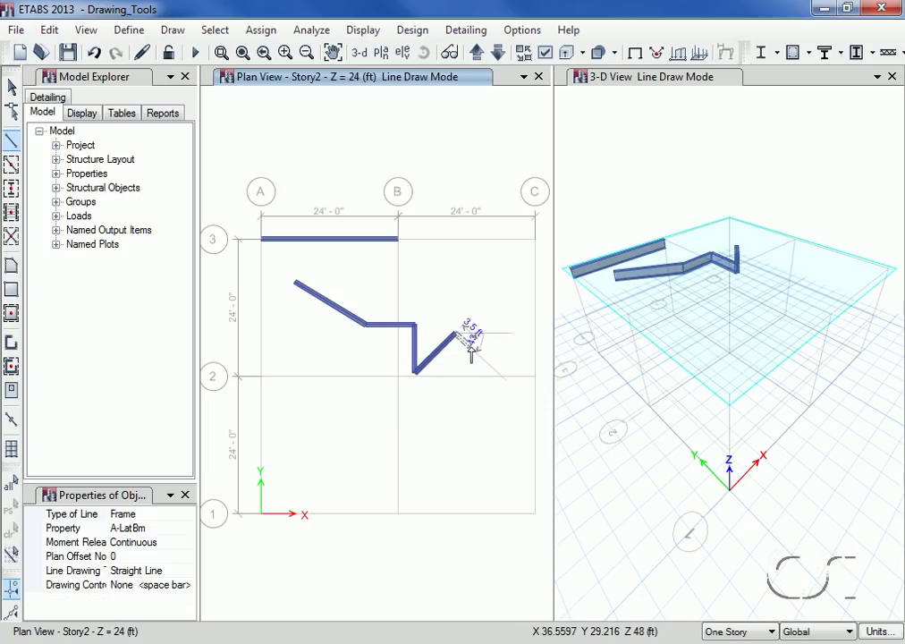
key("Return")
mouse_move(597, 116)
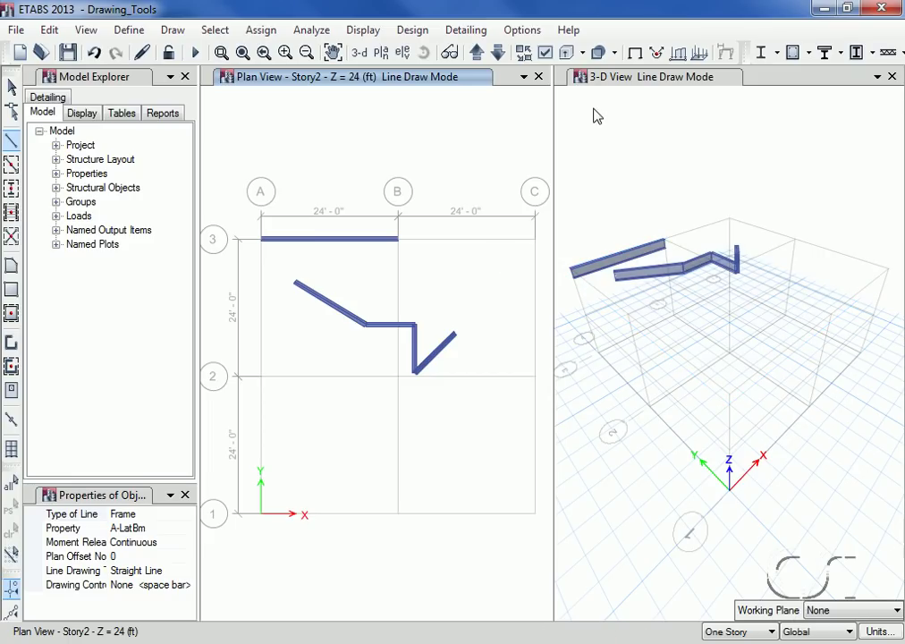
Step: In the 3-D view, draw a member at A2 from Story1 to Story2, linked to the diagonal beam's start
left_click(624, 85)
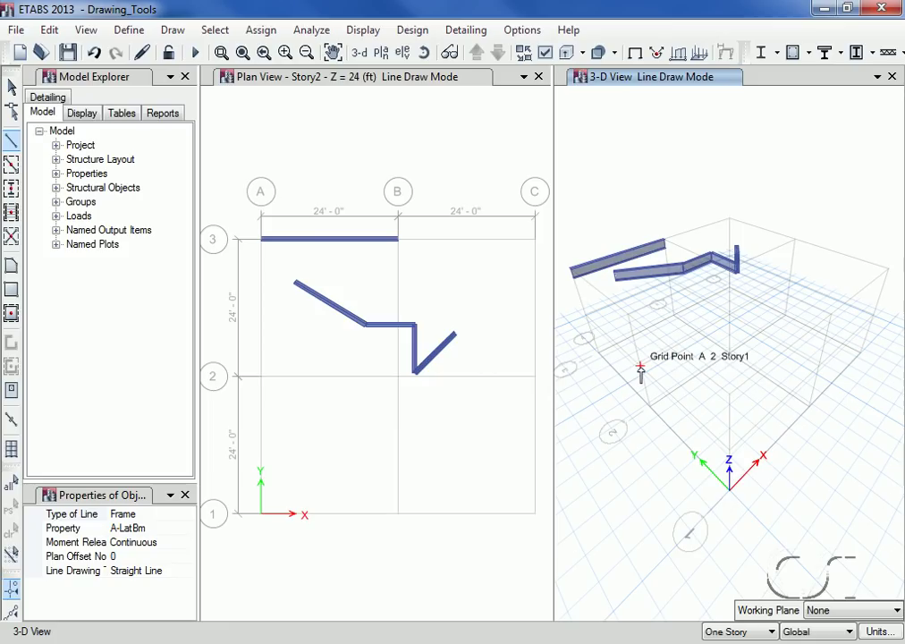
left_click(640, 367)
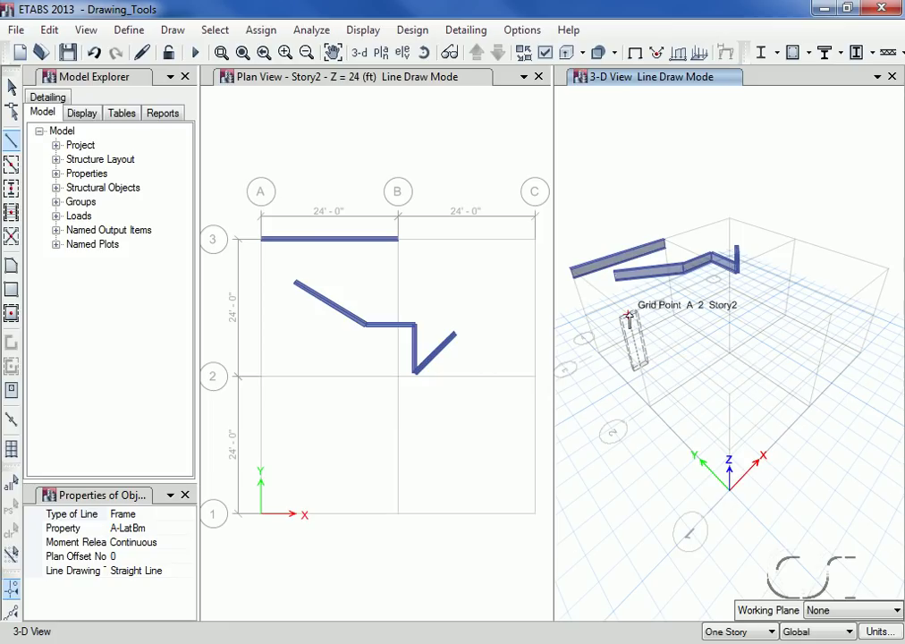
left_click(629, 318)
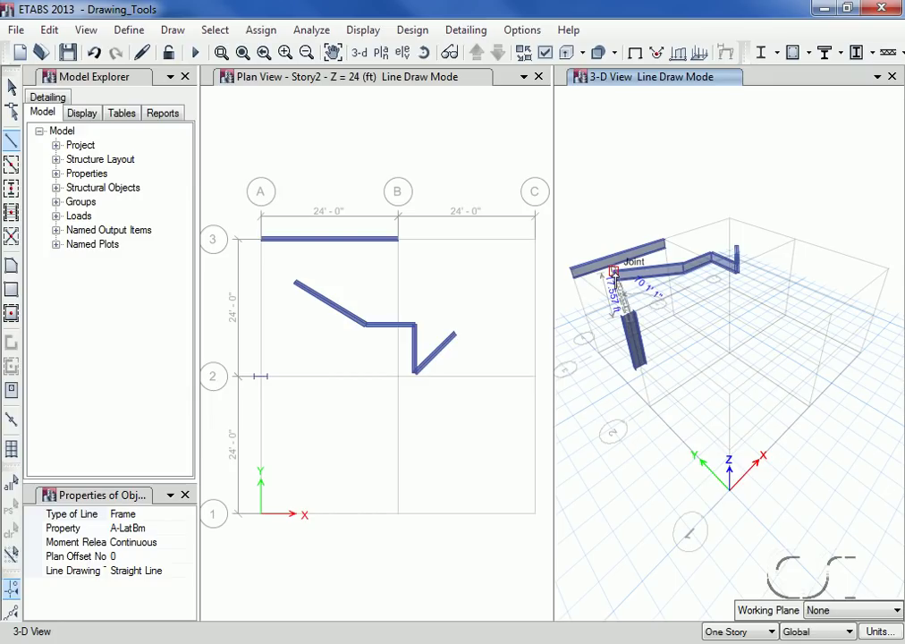
left_click(614, 274)
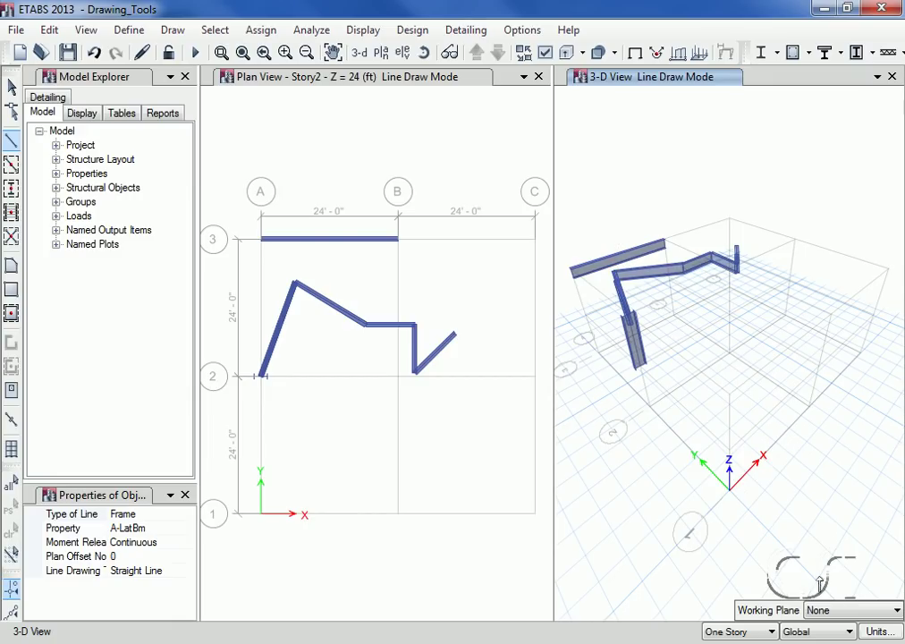
left_click(895, 609)
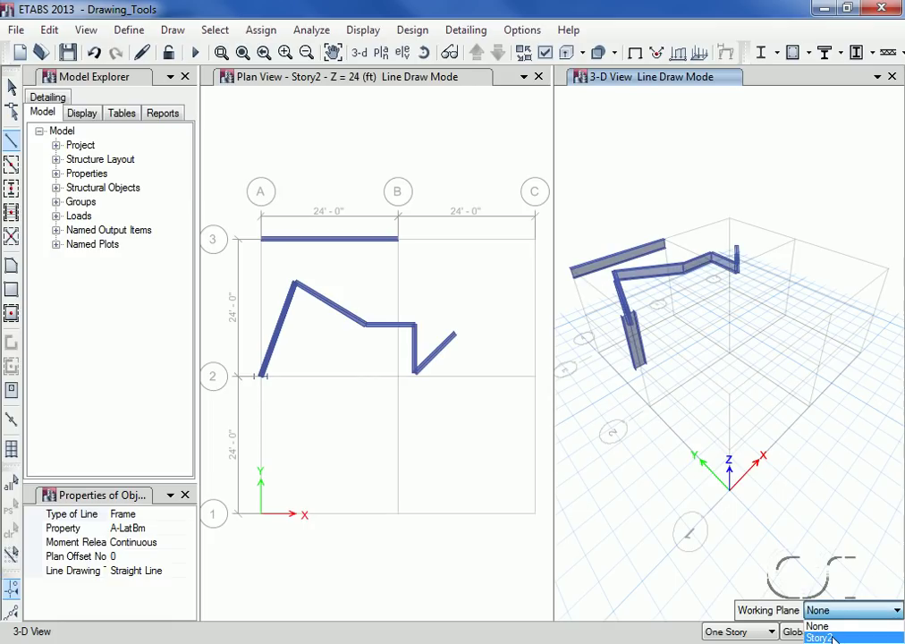
Step: On the Story2 working plane, draw another beam segment and a 15 ft column
left_click(838, 637)
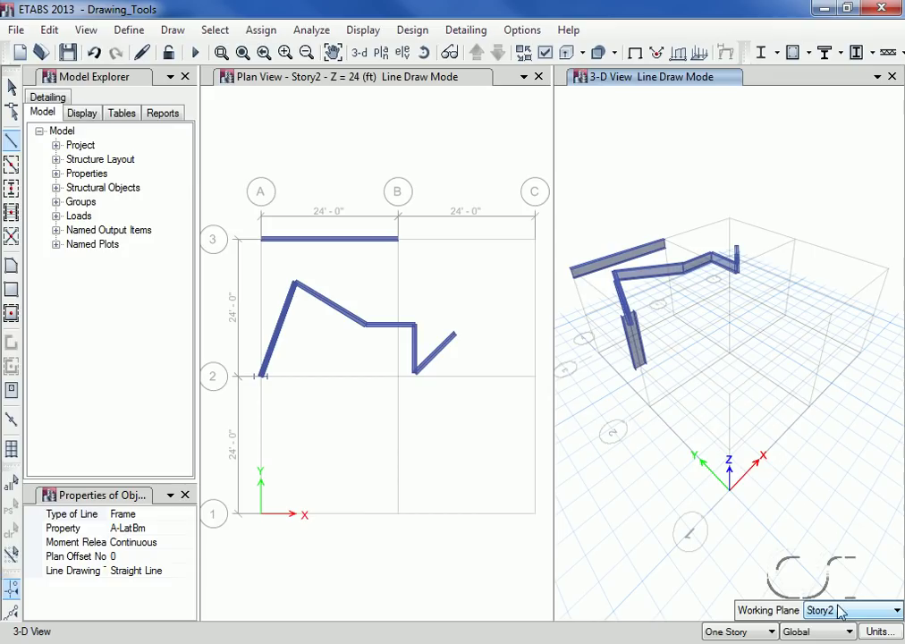
left_click(705, 349)
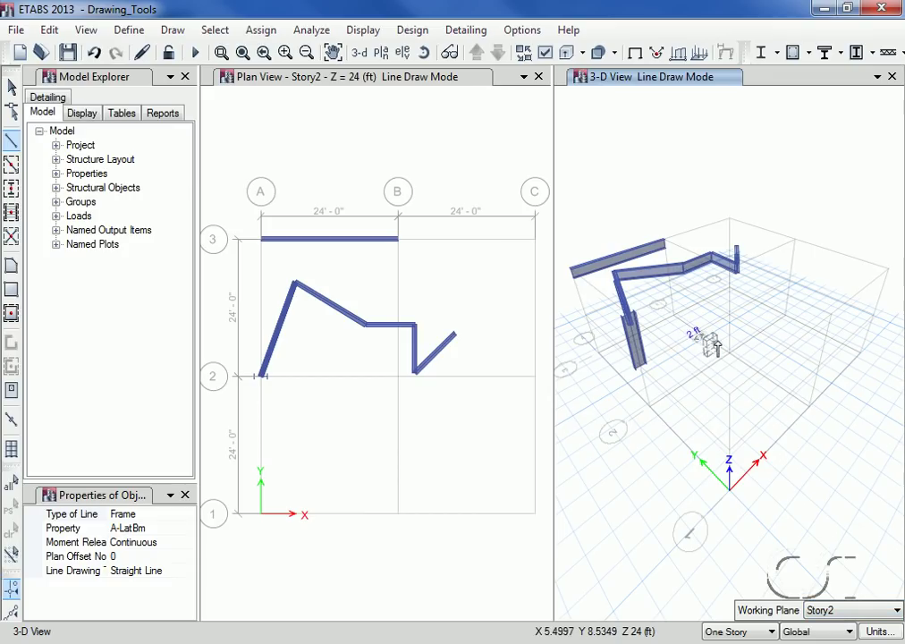
left_click(775, 354)
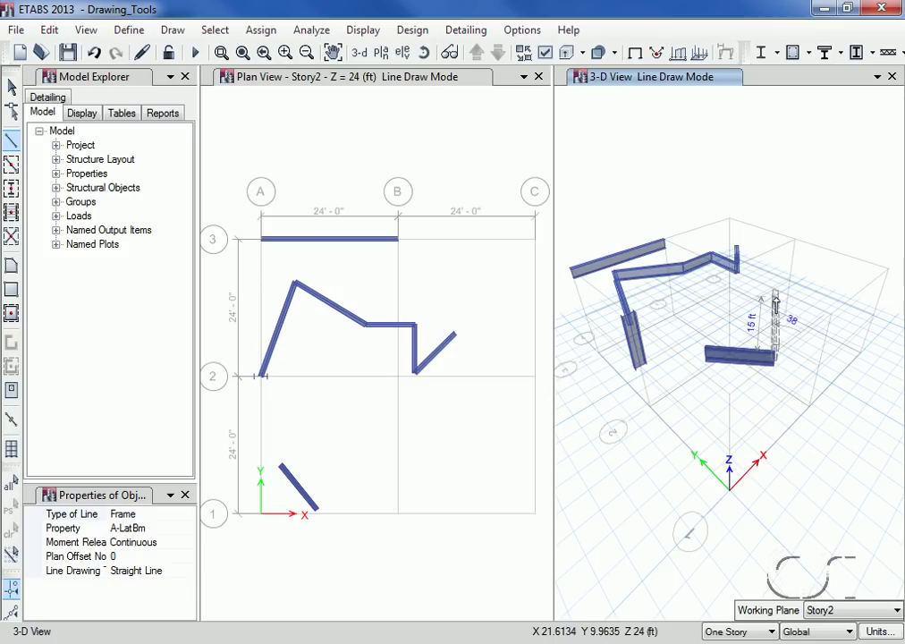
left_click(775, 304)
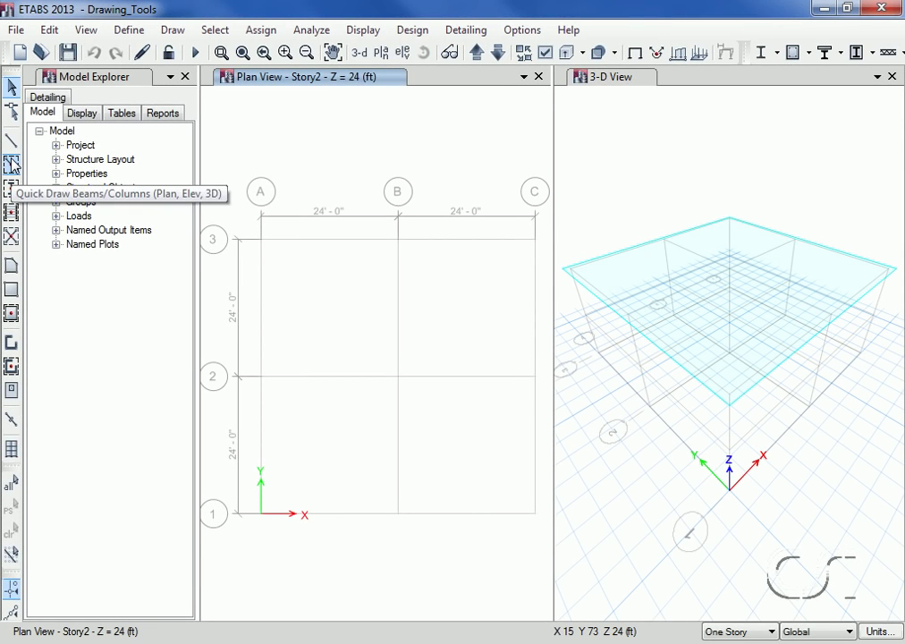
Step: Quick-draw A-LatBm beams on grid 3 between A and B and around the B–C bay
left_click(11, 164)
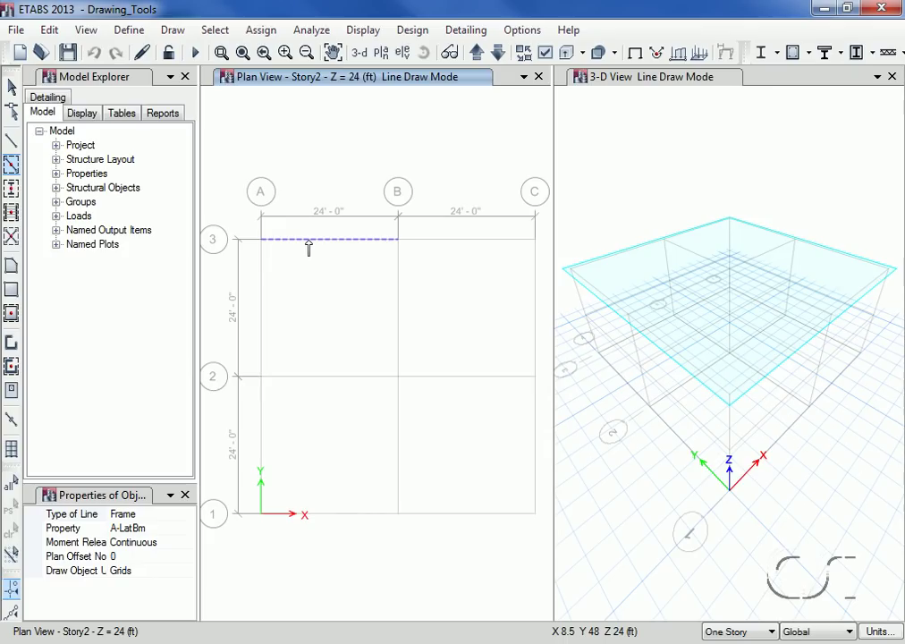
left_click(307, 248)
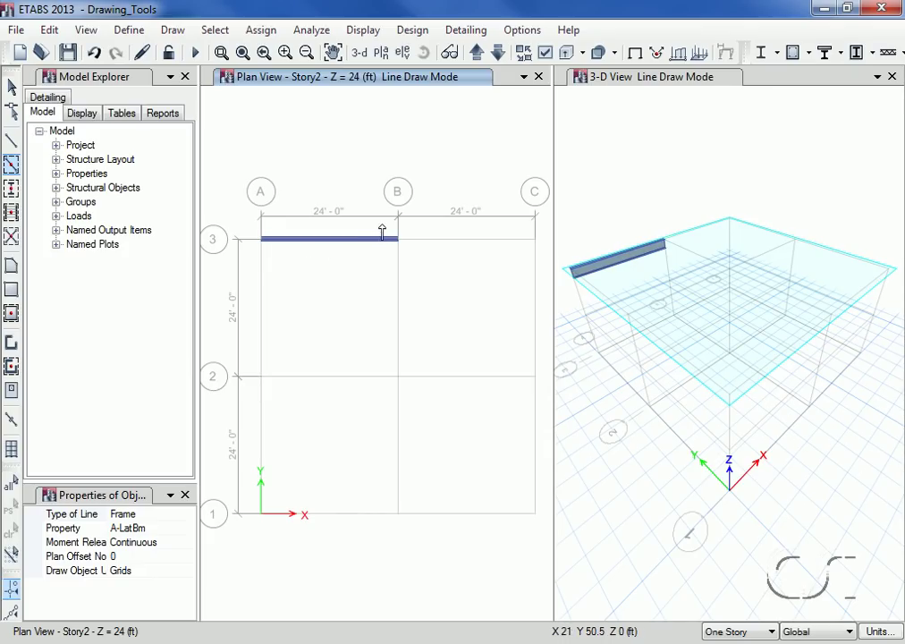
left_click_drag(388, 347, 544, 397)
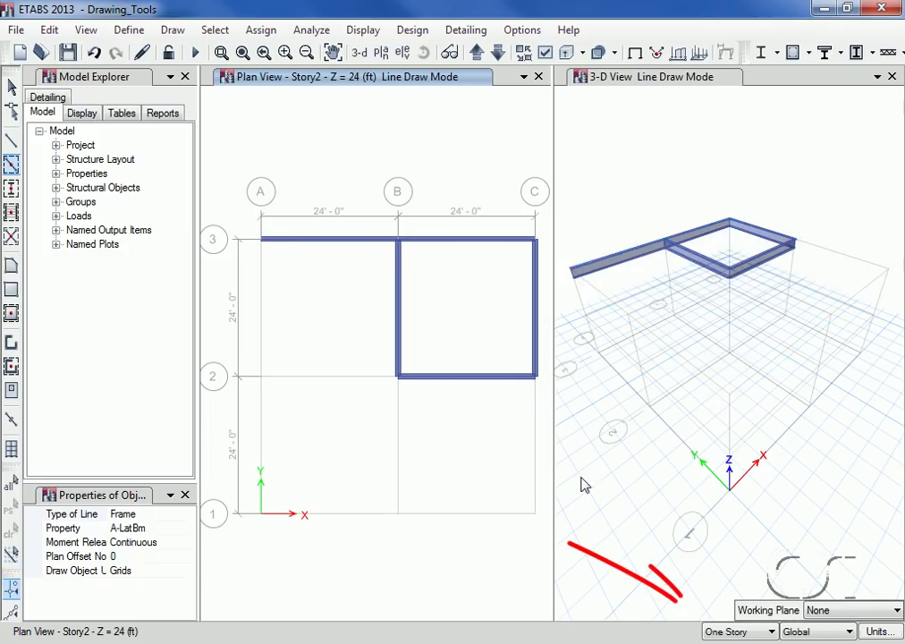
Step: Apply drawing to All Stories and quick-draw beams on grid A between grids 3 and 2
left_click(722, 630)
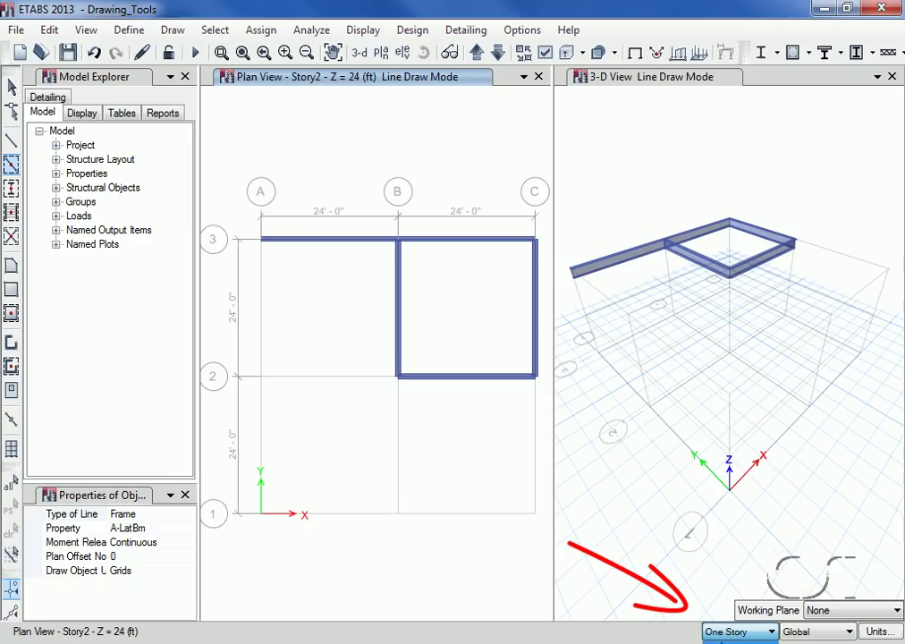
key("Down")
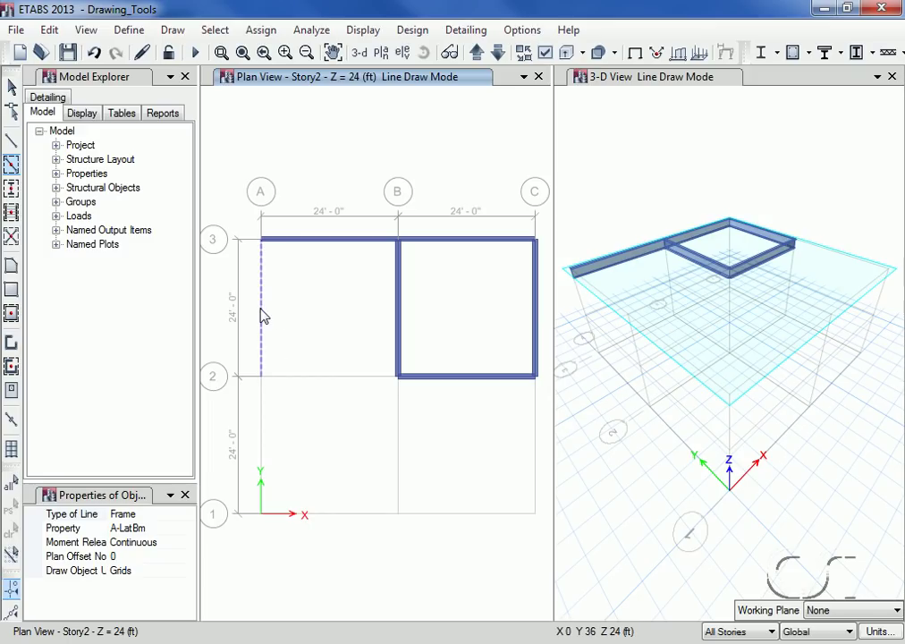
left_click(260, 314)
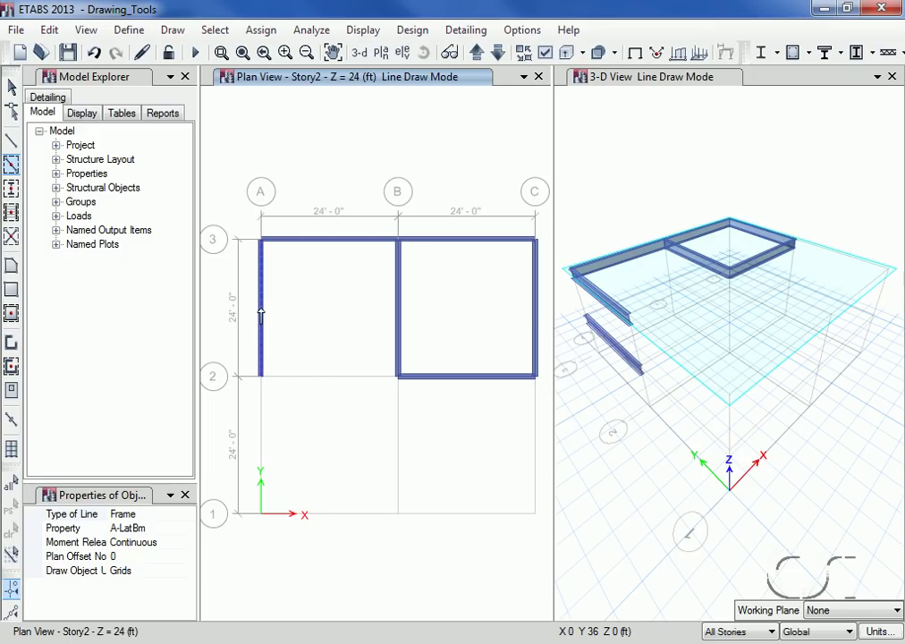
Step: In the 3-D view, add a column at A-2 and frame the lower A–B bay
left_click(608, 82)
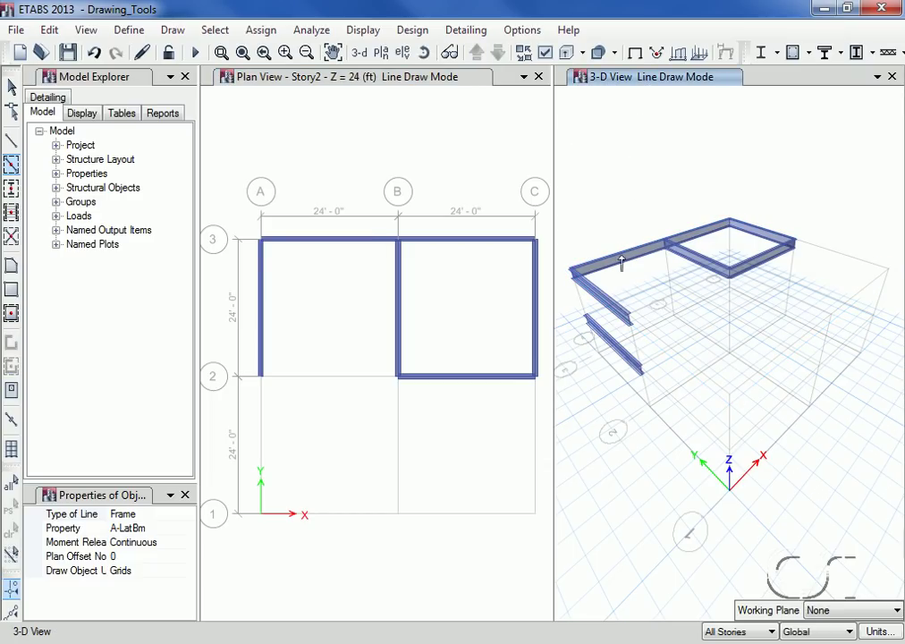
left_click(636, 347)
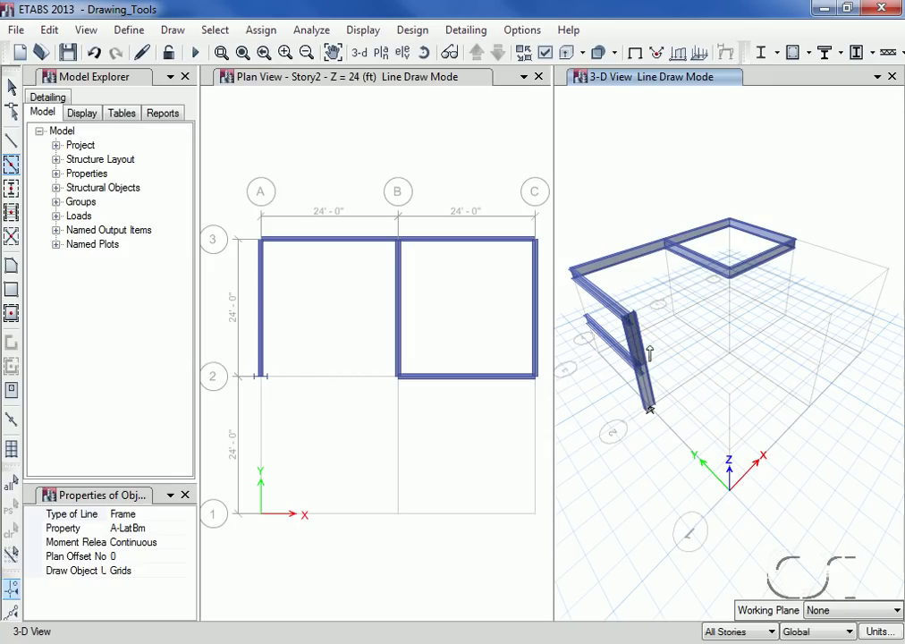
left_click_drag(698, 270, 847, 491)
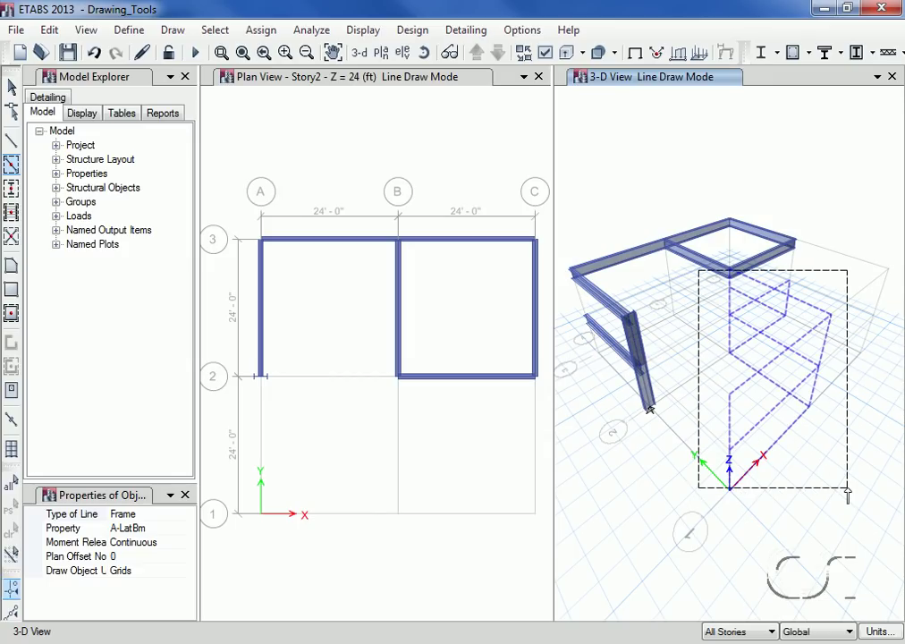
left_click_drag(846, 492, 846, 494)
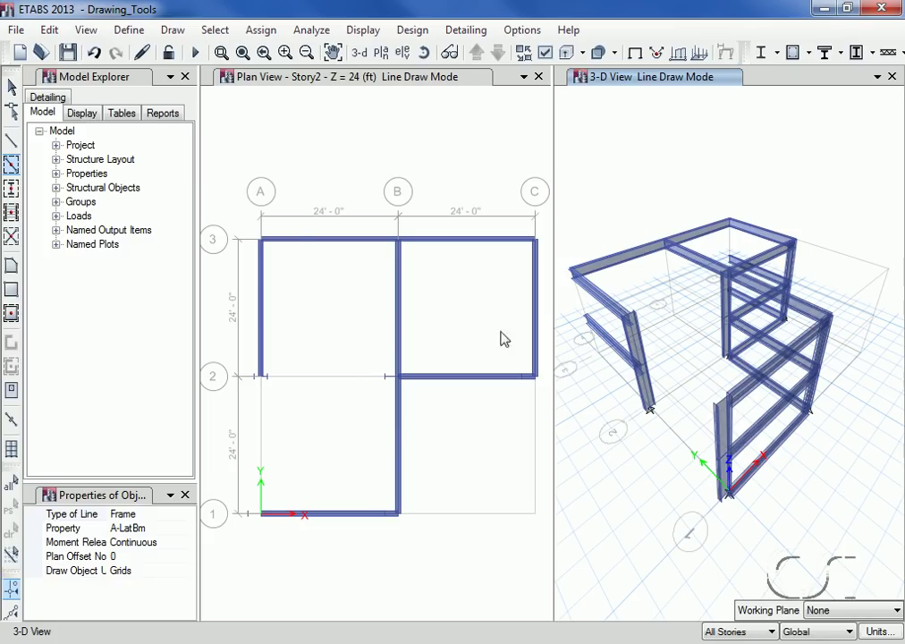
left_click(11, 88)
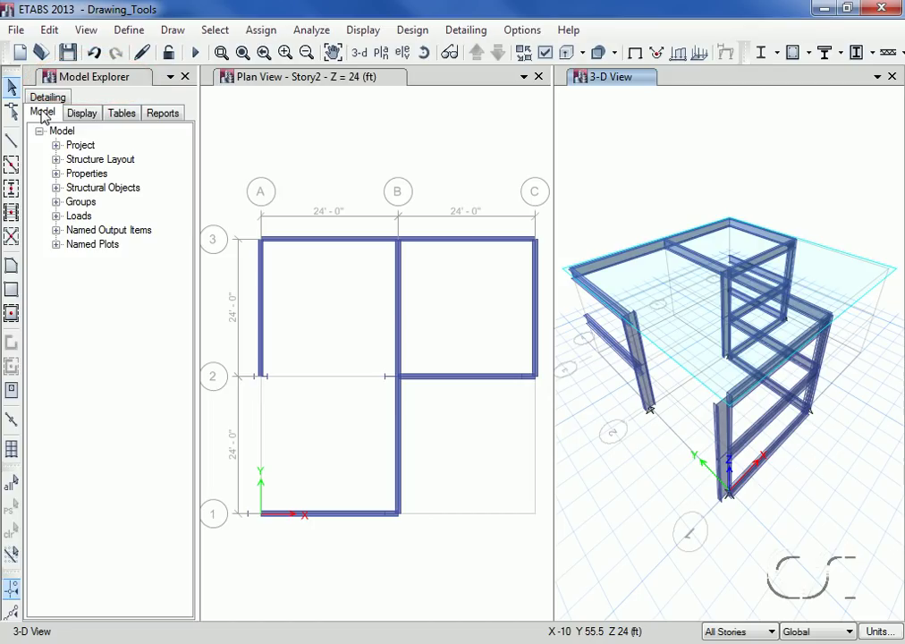
Step: Drag W10X33 onto the grid 3 A–B beam and W12X14 onto the grid B 2–3 beam
left_click(55, 174)
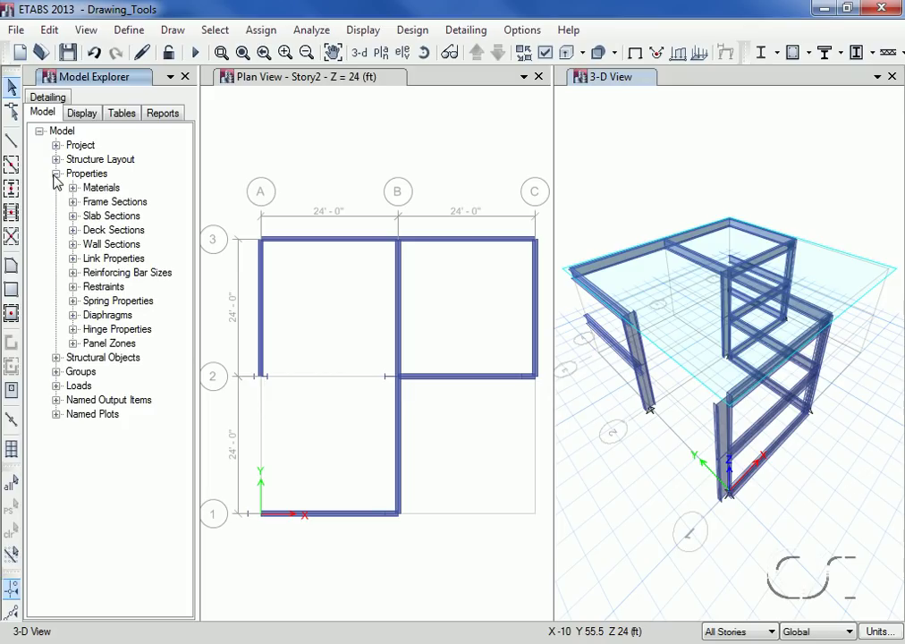
left_click(73, 201)
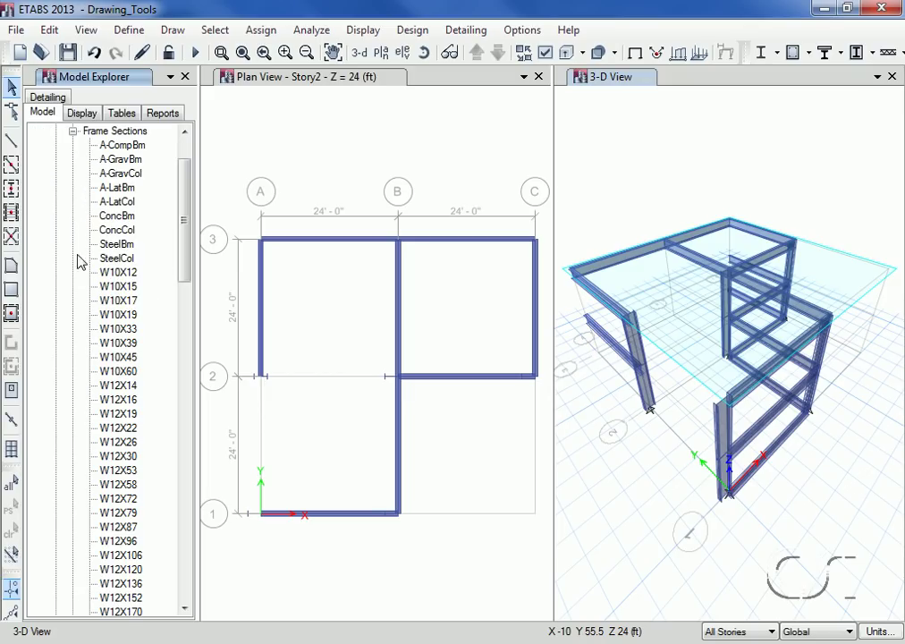
left_click(117, 330)
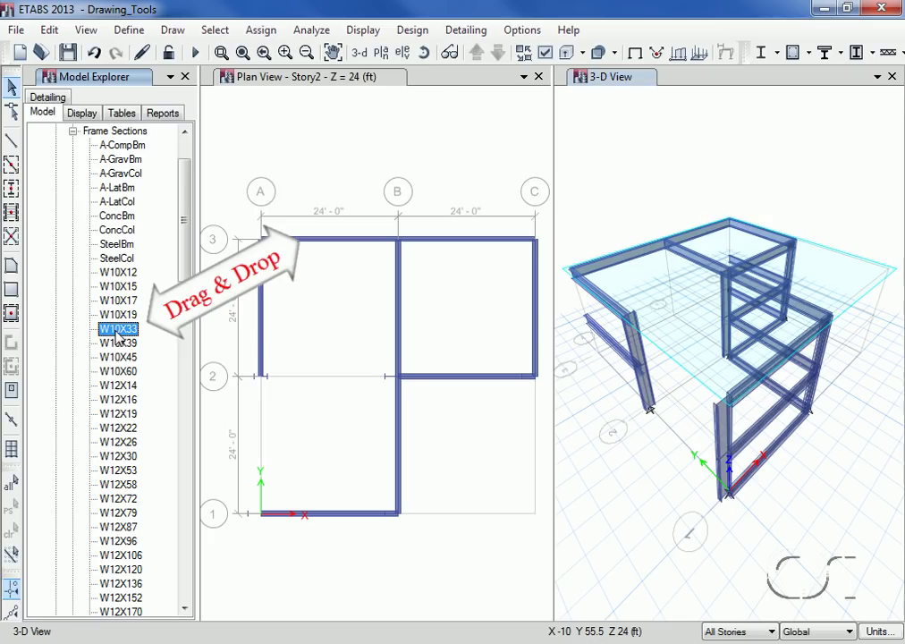
left_click_drag(117, 334, 335, 247)
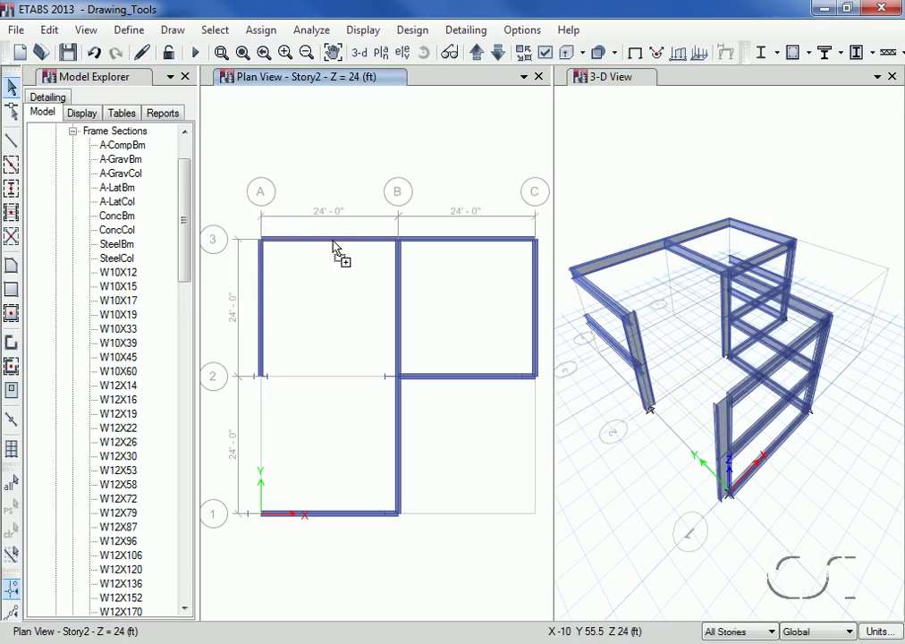
left_click_drag(334, 246, 335, 247)
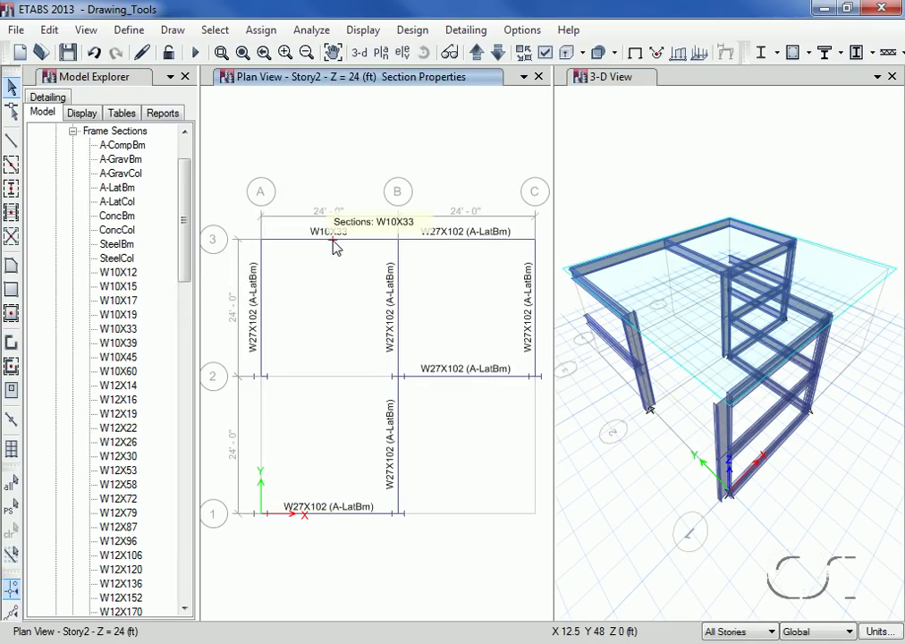
mouse_move(118, 386)
left_mouse_down()
mouse_move(248, 386)
mouse_move(399, 327)
left_mouse_up()
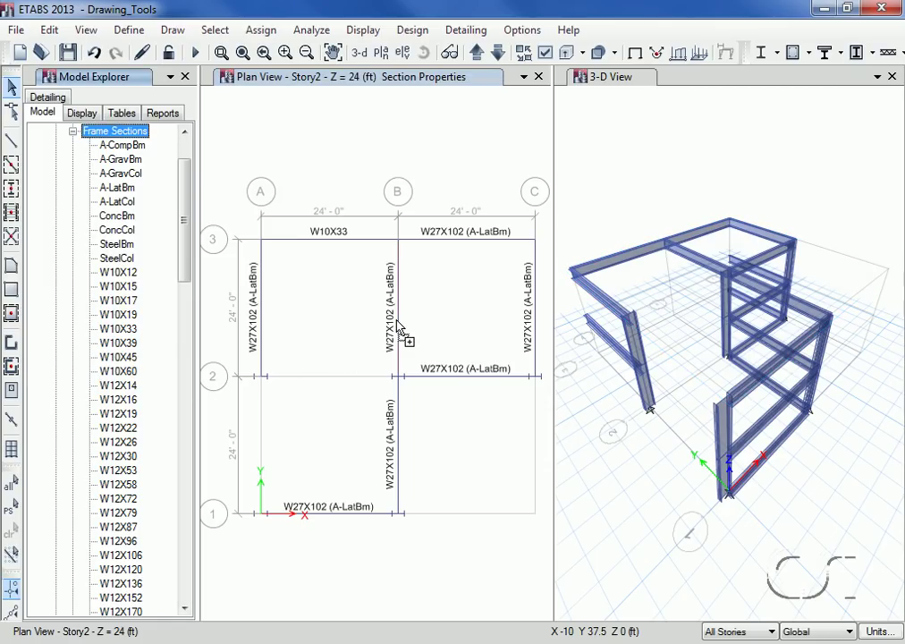
left_click_drag(399, 327, 399, 327)
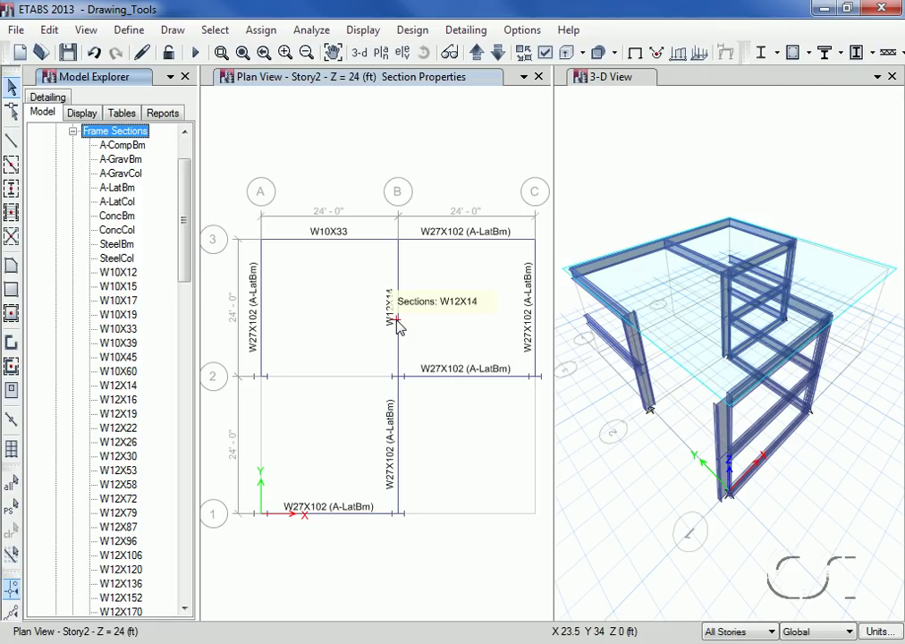
left_click(10, 87)
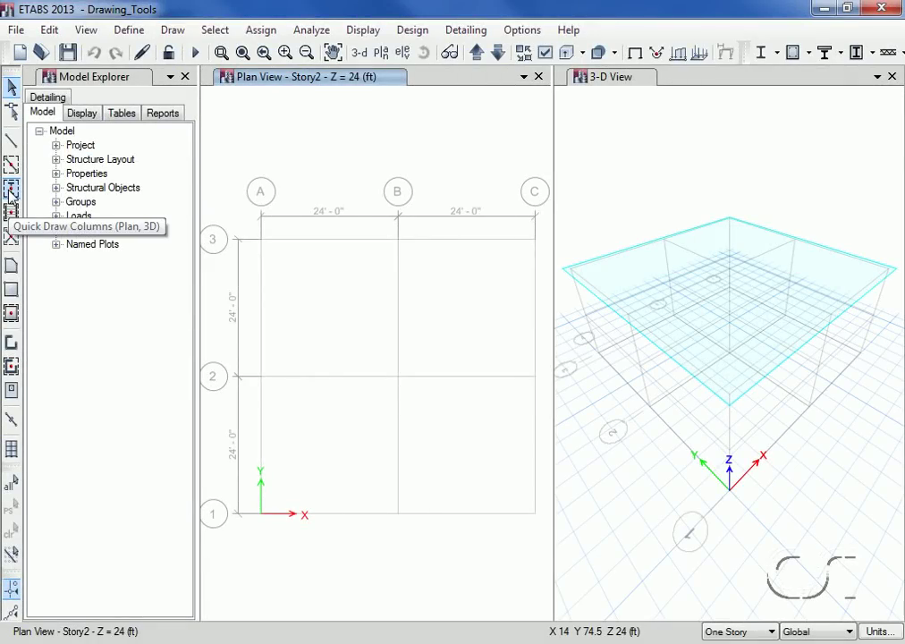
Step: Quick-draw three free columns in the A–B bay near grid 3
left_click(10, 191)
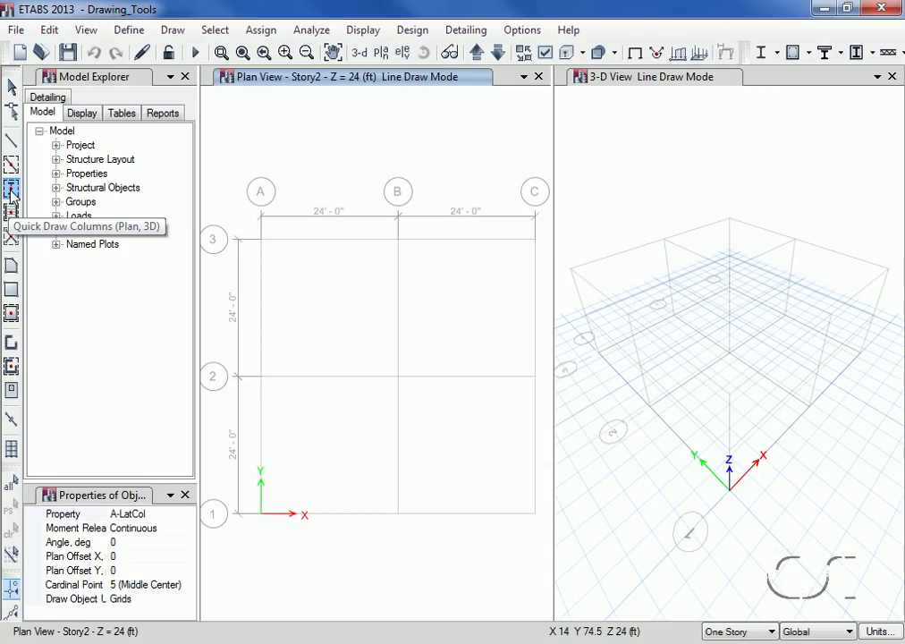
left_click(281, 264)
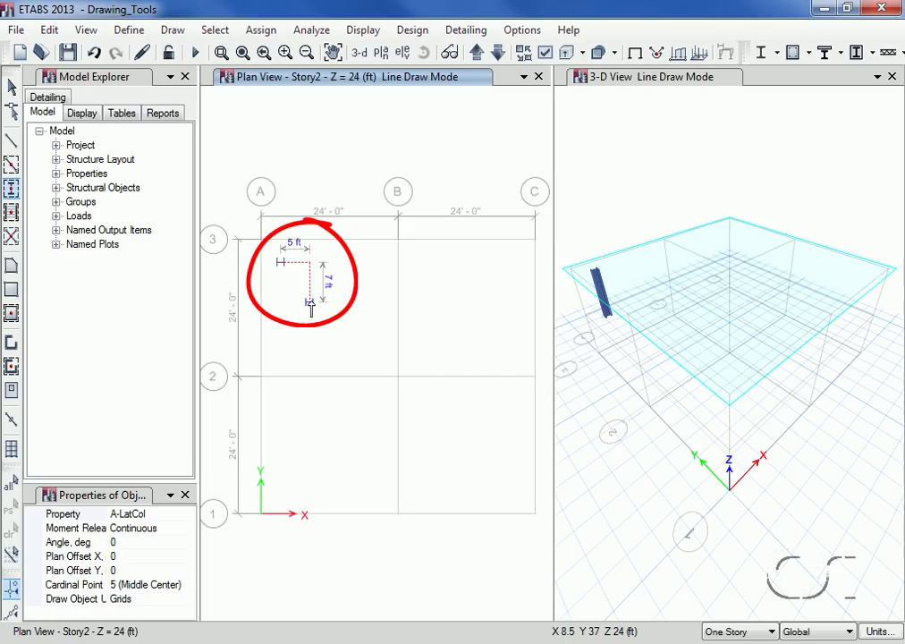
left_click(310, 305)
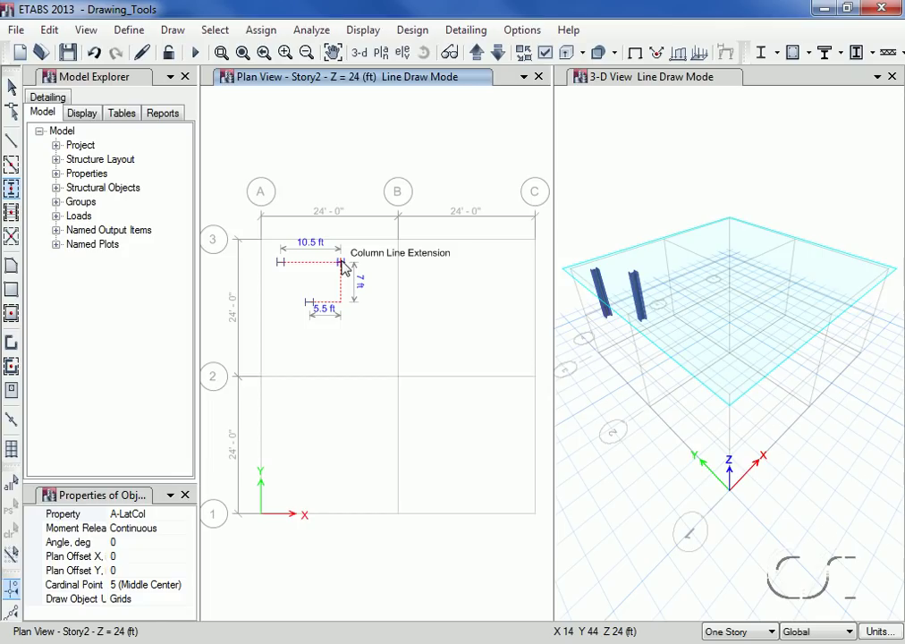
left_click(341, 264)
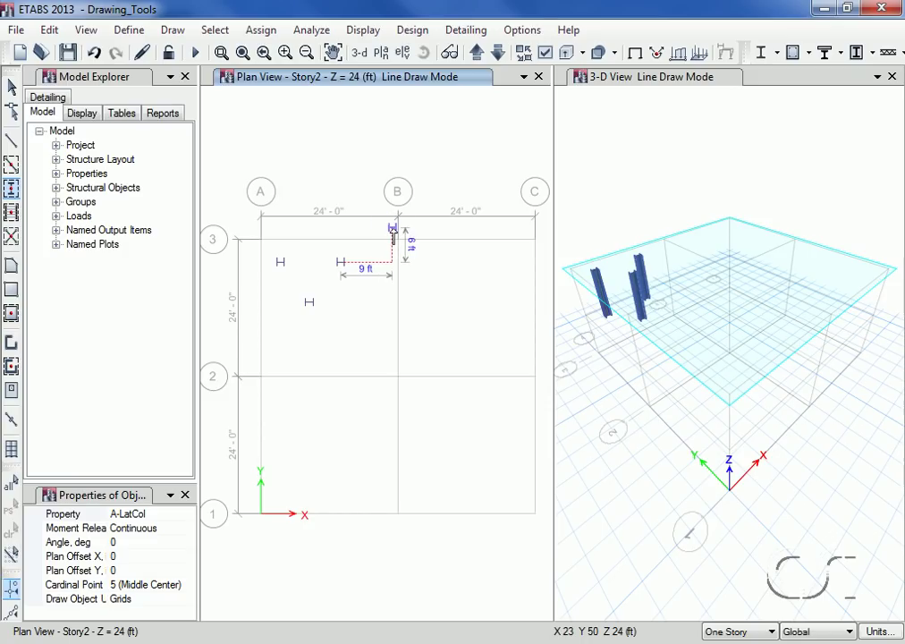
Step: Window around grid points B3, C3, B2 and C2 to place columns there
mouse_move(392, 229)
left_mouse_down()
mouse_move(489, 387)
mouse_move(547, 394)
left_mouse_up()
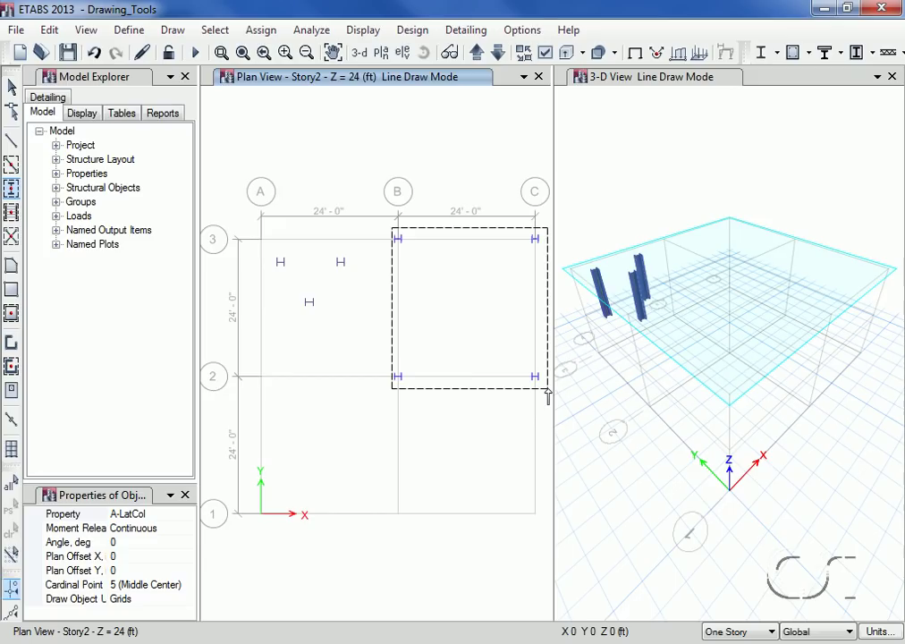
left_click_drag(547, 394, 547, 394)
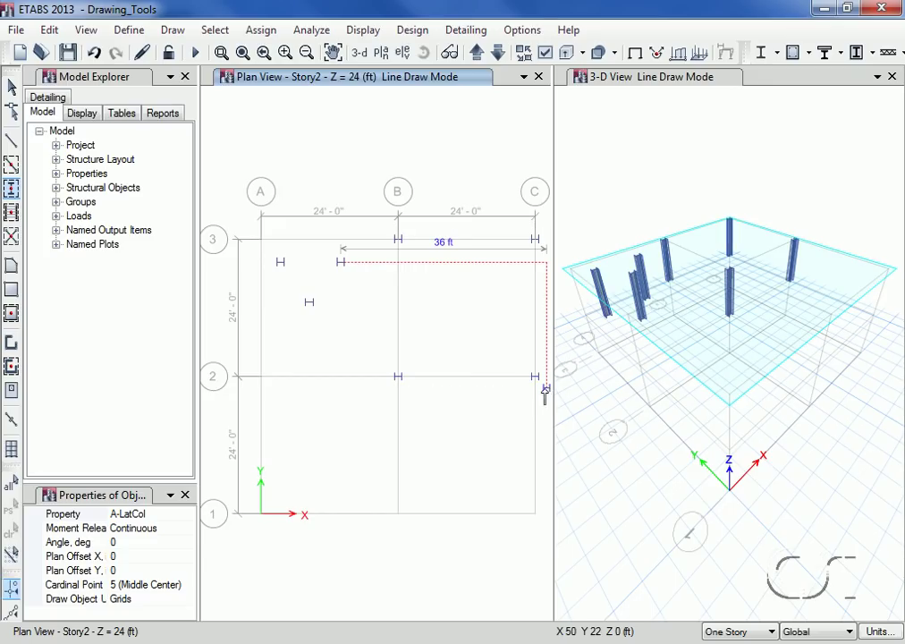
left_click_drag(548, 393, 541, 388)
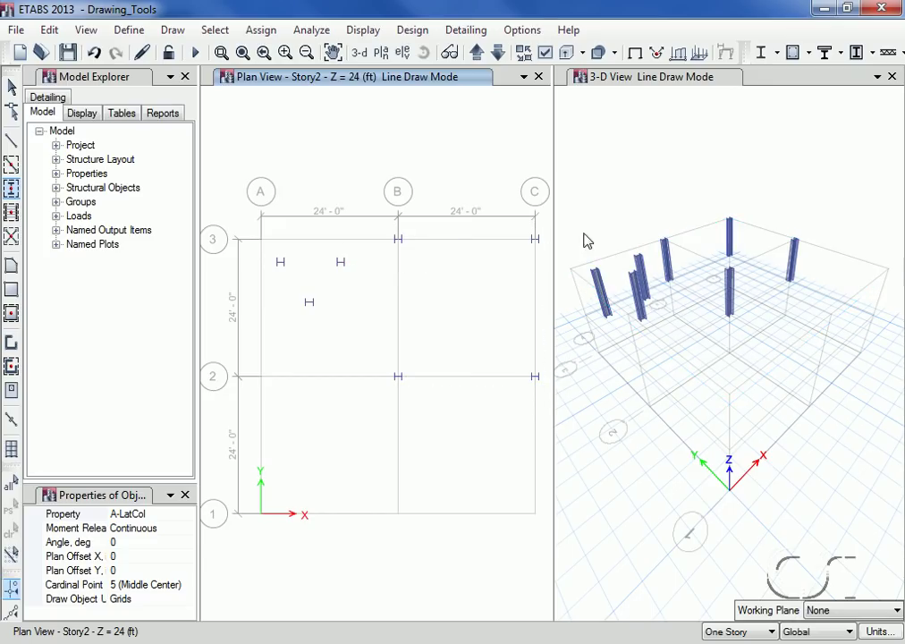
Step: Place another column in the 3-D view, then set the working plane to Story2
left_click(614, 81)
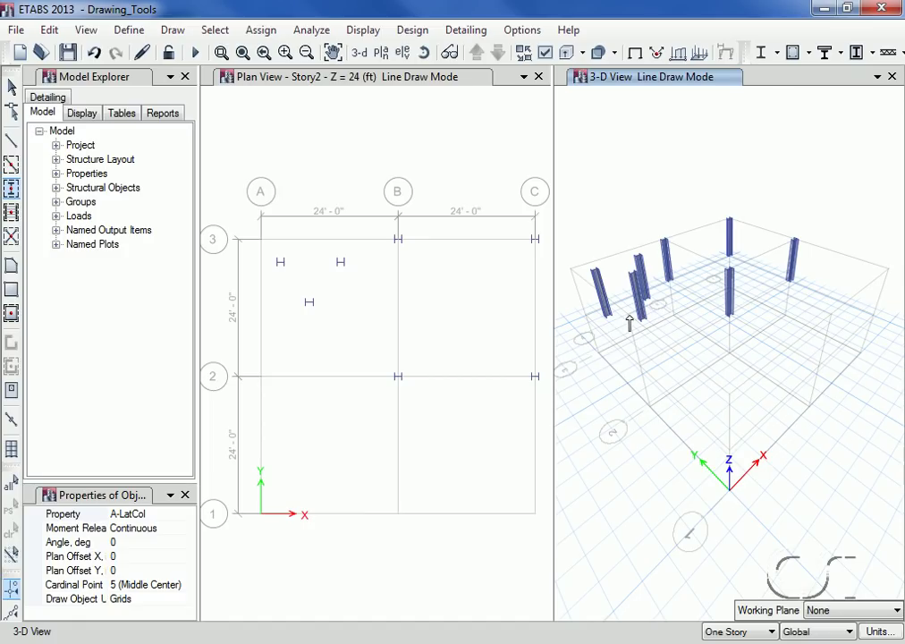
left_click(630, 322)
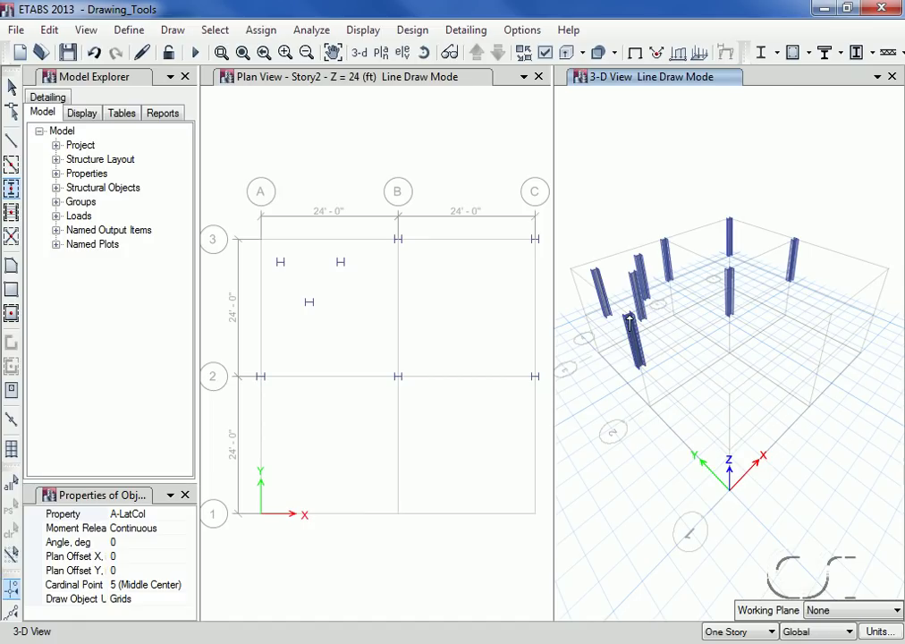
left_click(837, 610)
left_click(836, 636)
Step: Place three columns on the Story2 plane and exit column drawing
left_click(713, 338)
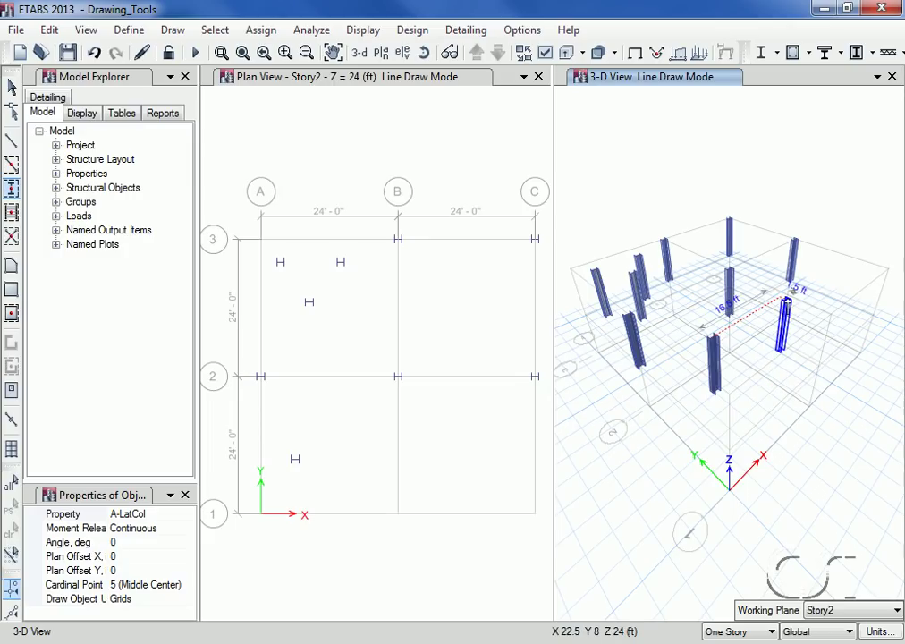
left_click(786, 301)
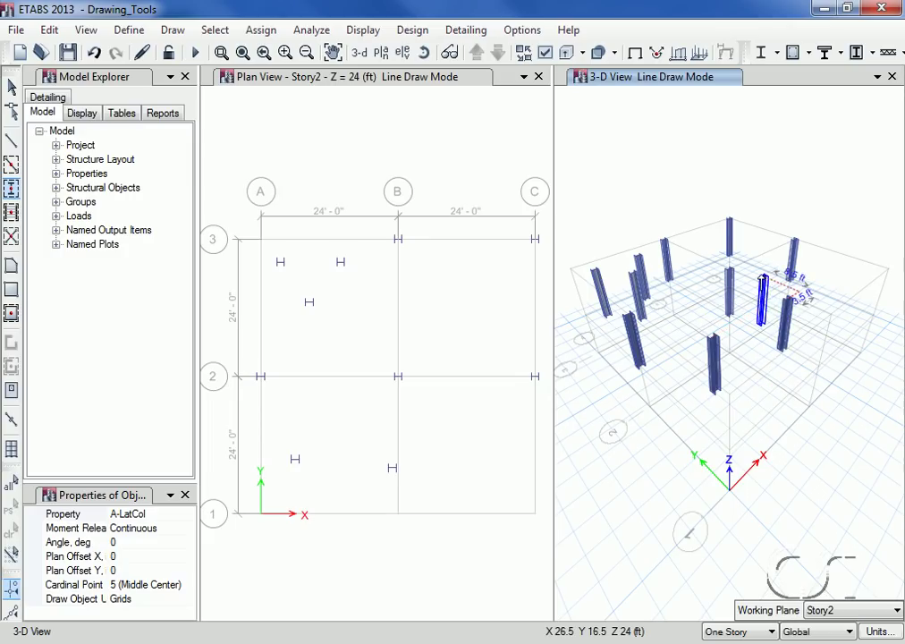
left_click(758, 276)
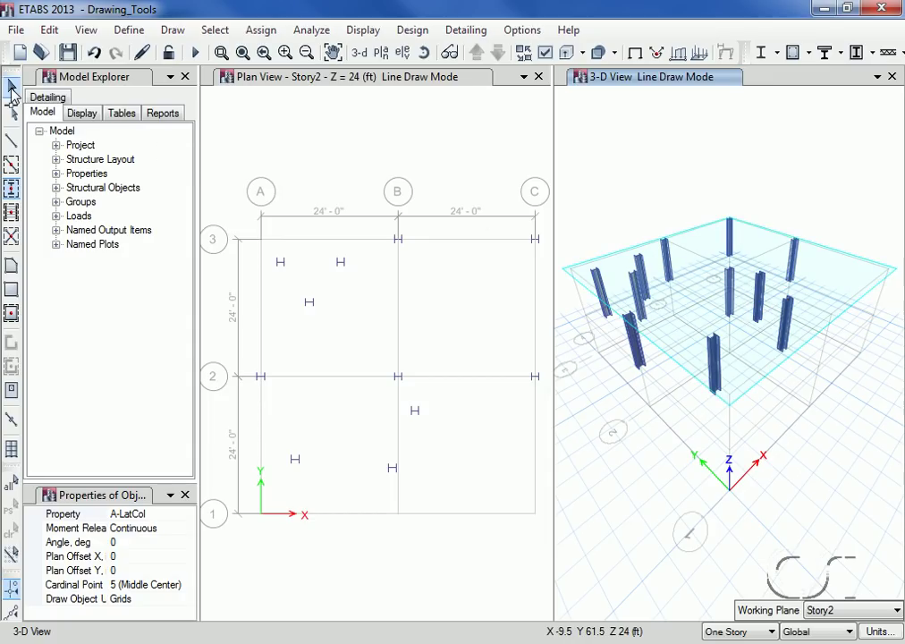
left_click(11, 90)
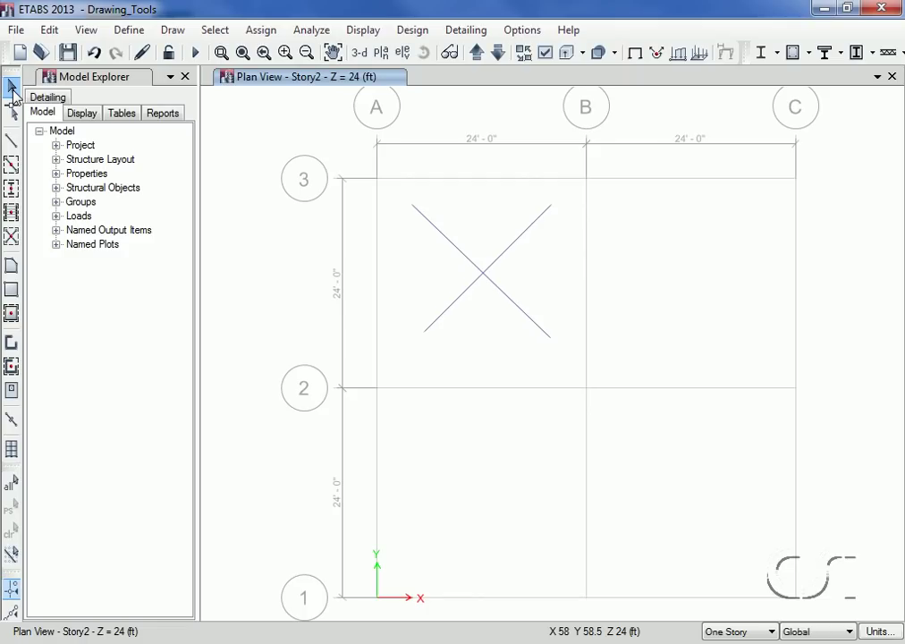
Step: Align the diagonal's lower-left joint to X-ordinate 0 with Align Joints
left_click(424, 334)
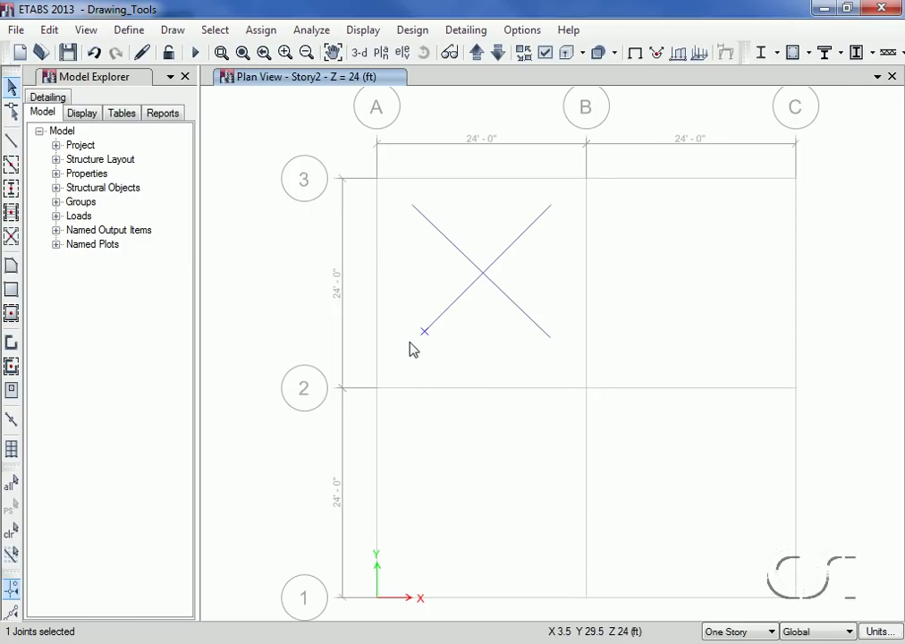
left_click(56, 30)
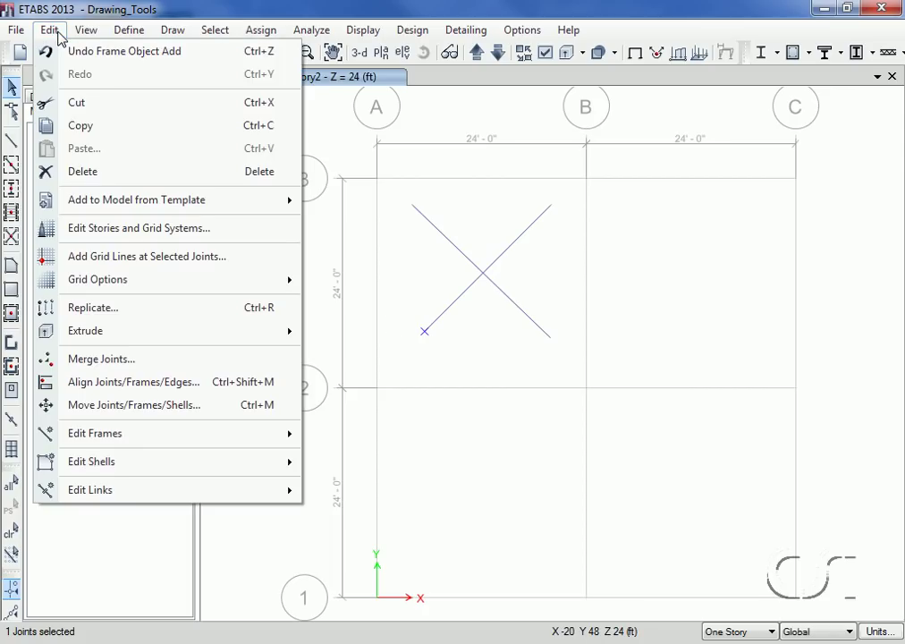
left_click(121, 390)
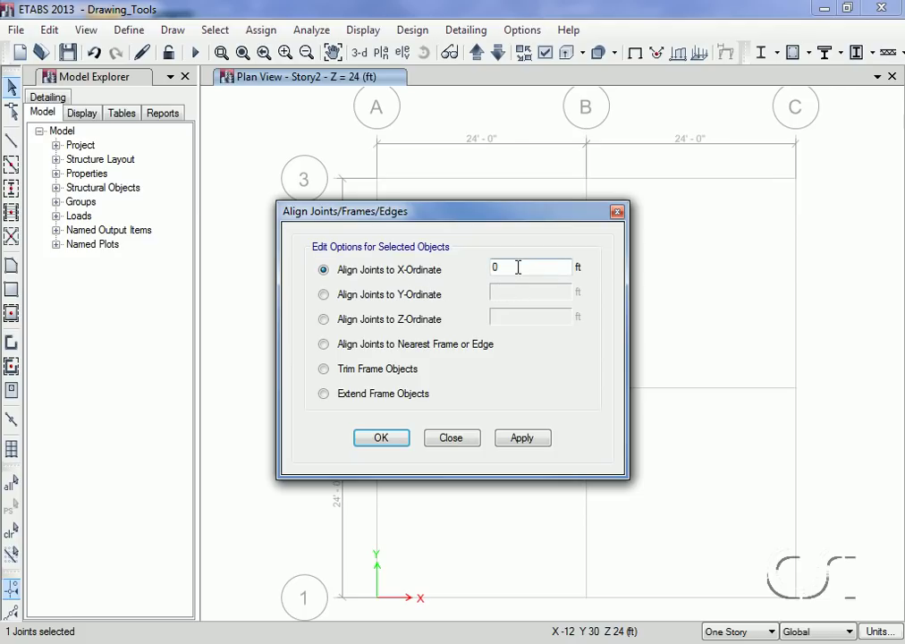
left_click(379, 436)
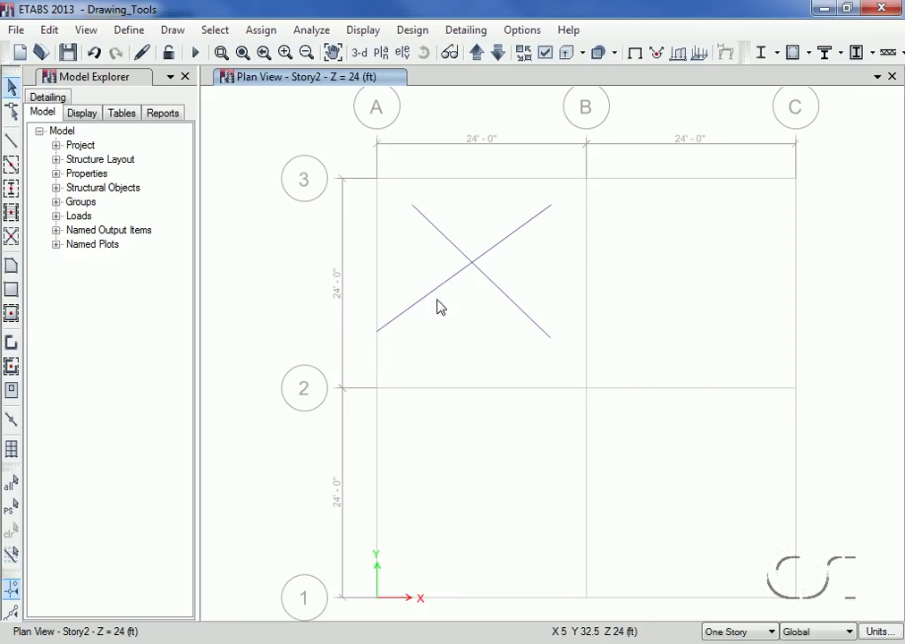
Step: Inspect the line's end joint, then show the Joint Coordinates table from Model Explorer
right_click(551, 213)
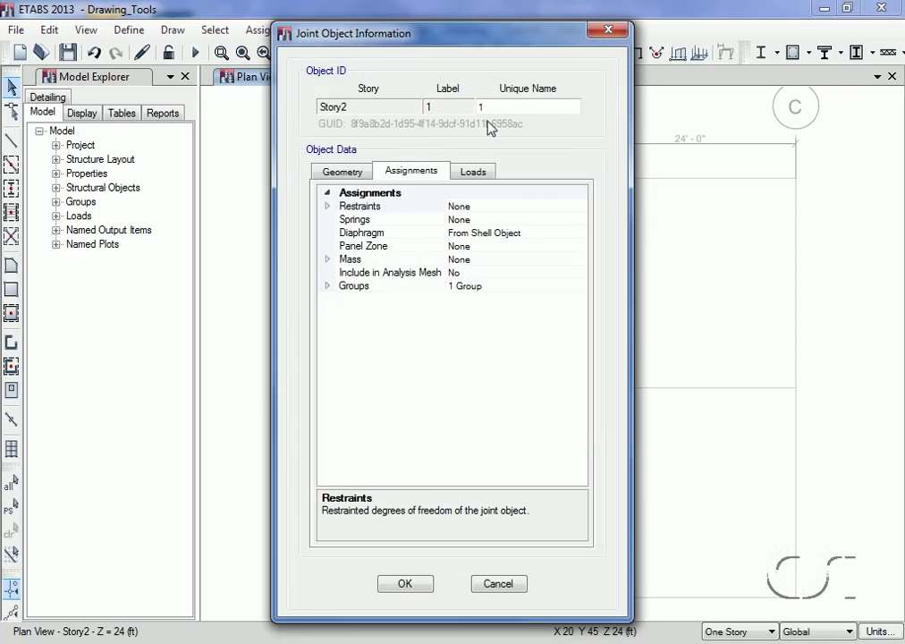
left_click(497, 584)
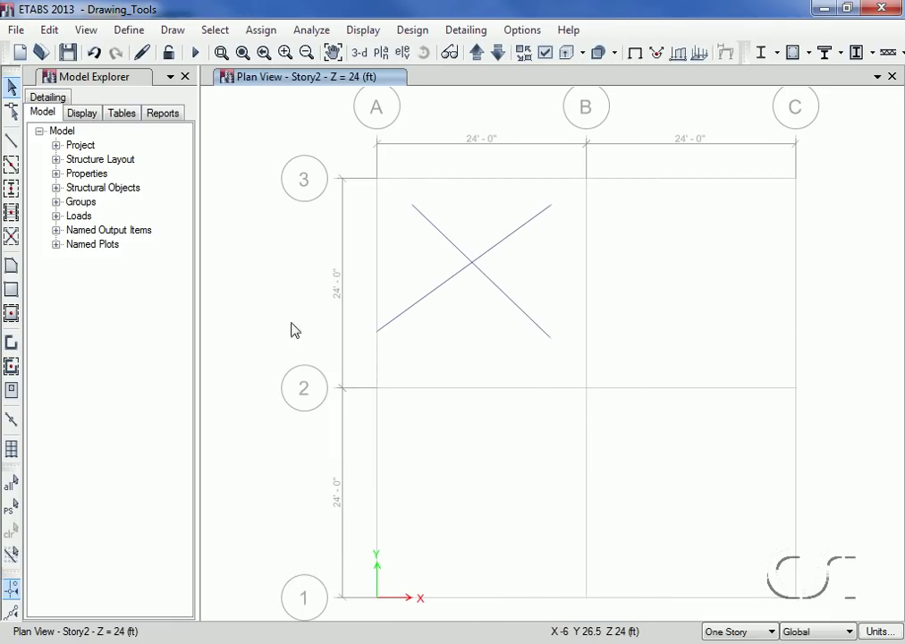
left_click(129, 121)
left_click(56, 145)
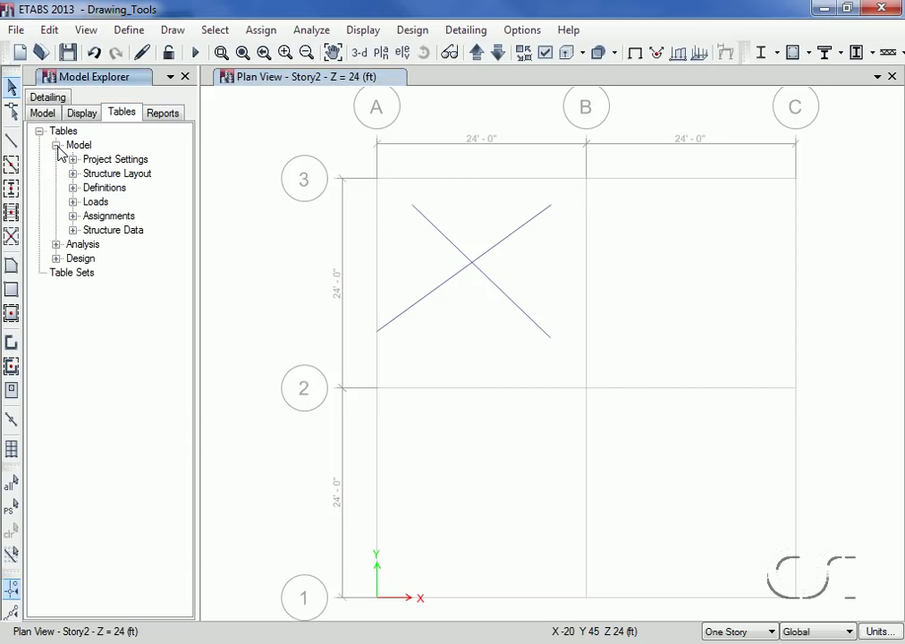
left_click(73, 174)
left_click(89, 215)
left_click(136, 244)
right_click(137, 247)
left_click(178, 256)
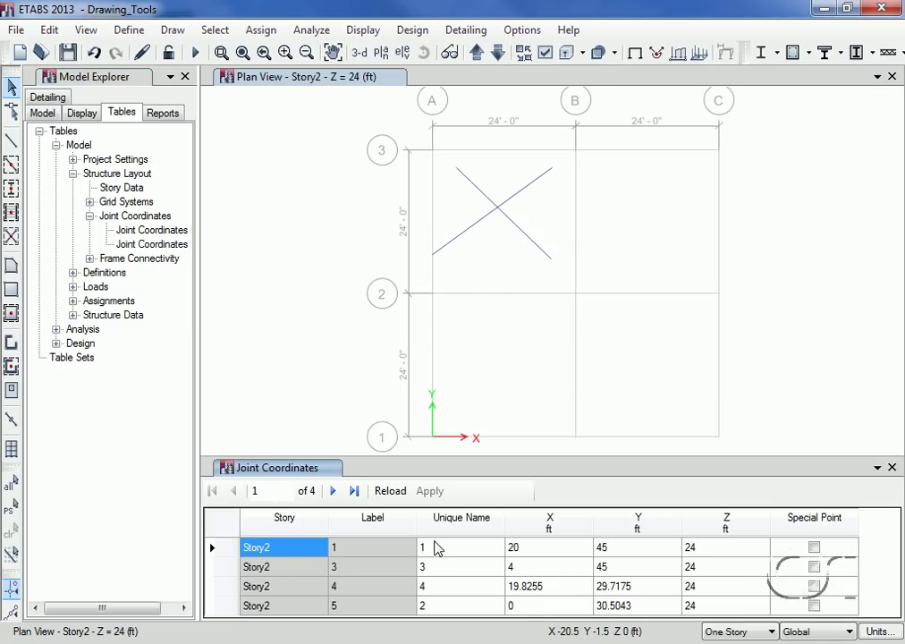
Step: Change joint 1's X coordinate from 20 to 24, apply, and close the table
left_click(527, 554)
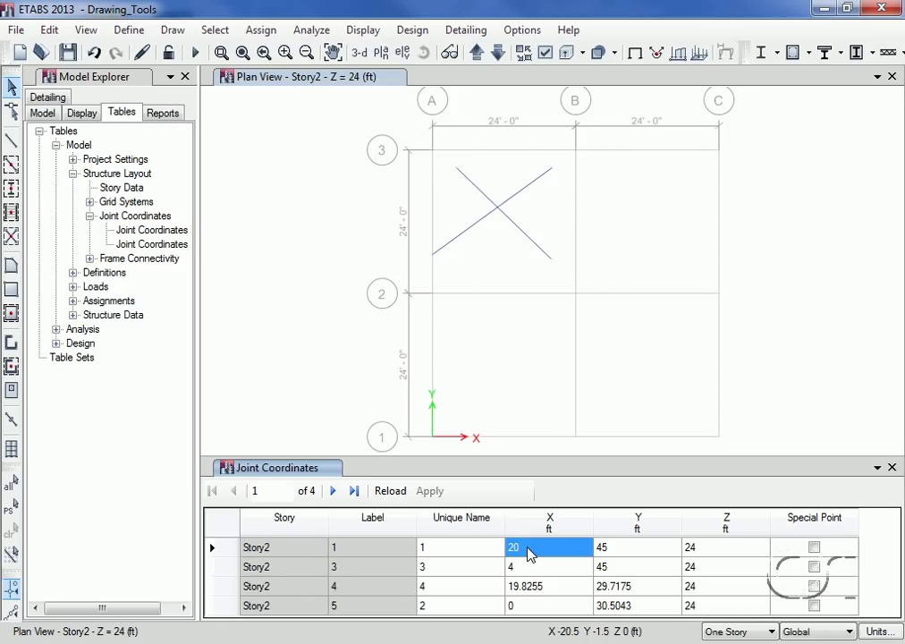
type("24")
key("Return")
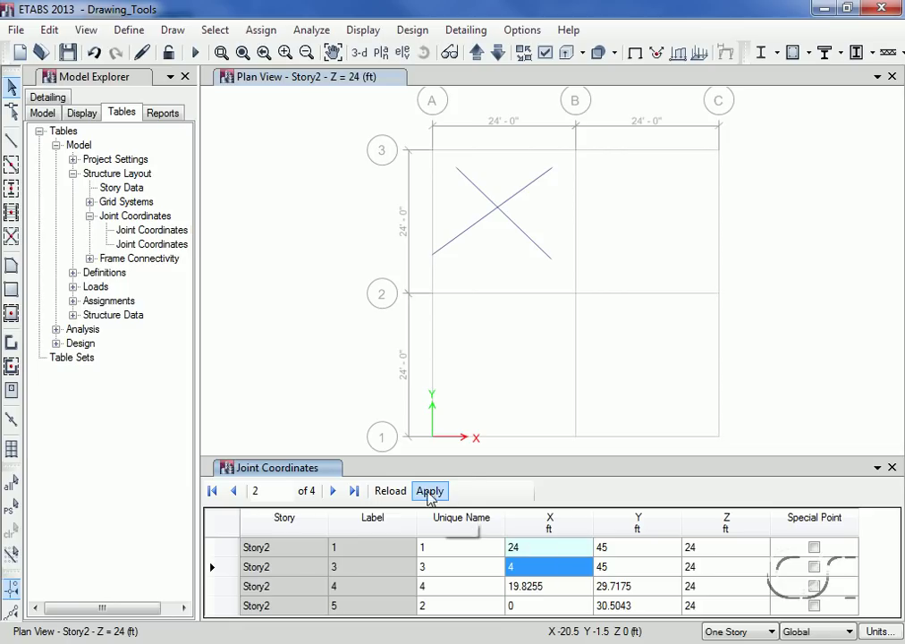
left_click(432, 497)
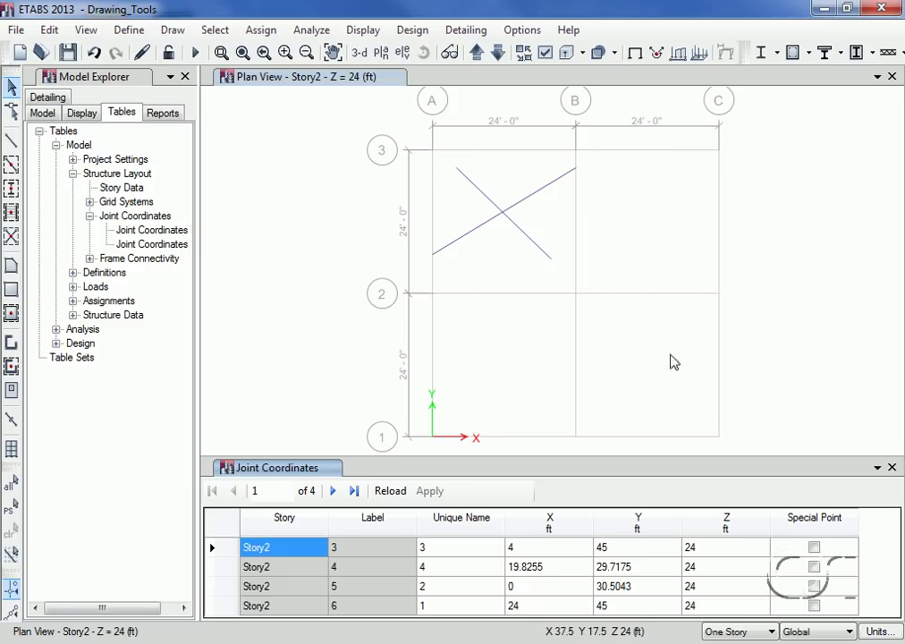
left_click(891, 467)
Step: Trim the longer diagonal and its grid-A end joint at the crossing with Trim Frame Objects
left_click_drag(392, 283, 457, 309)
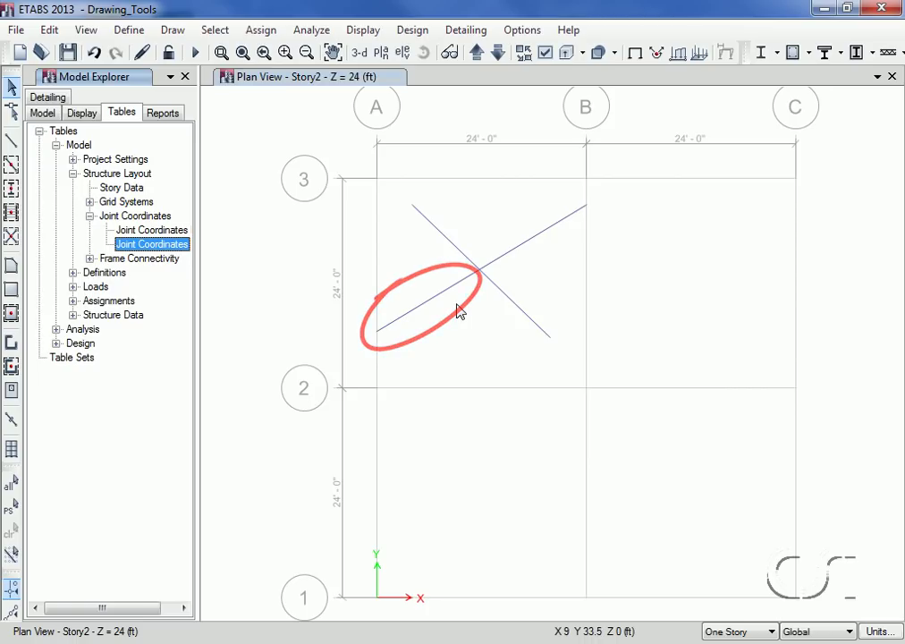
left_click(445, 290)
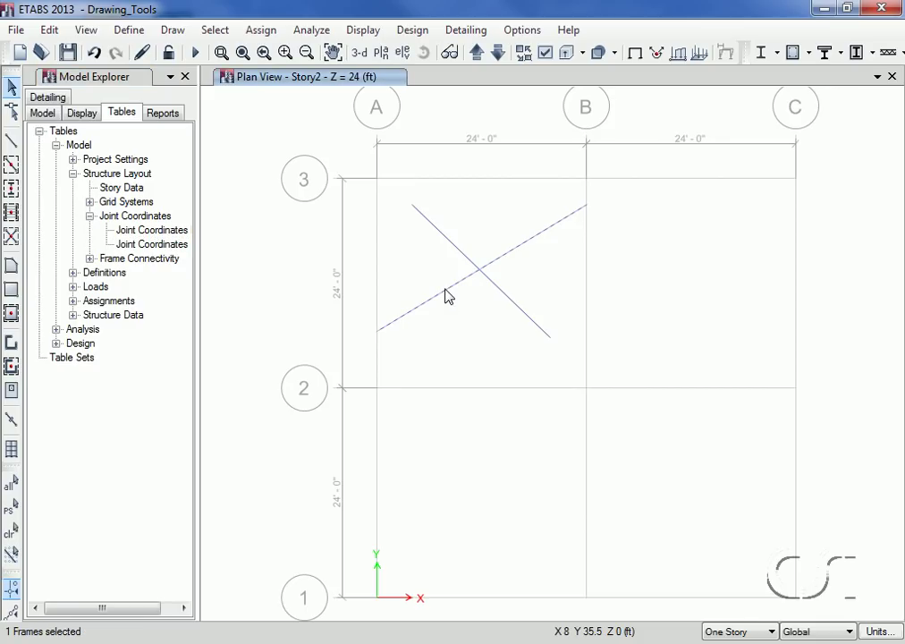
left_click(377, 332)
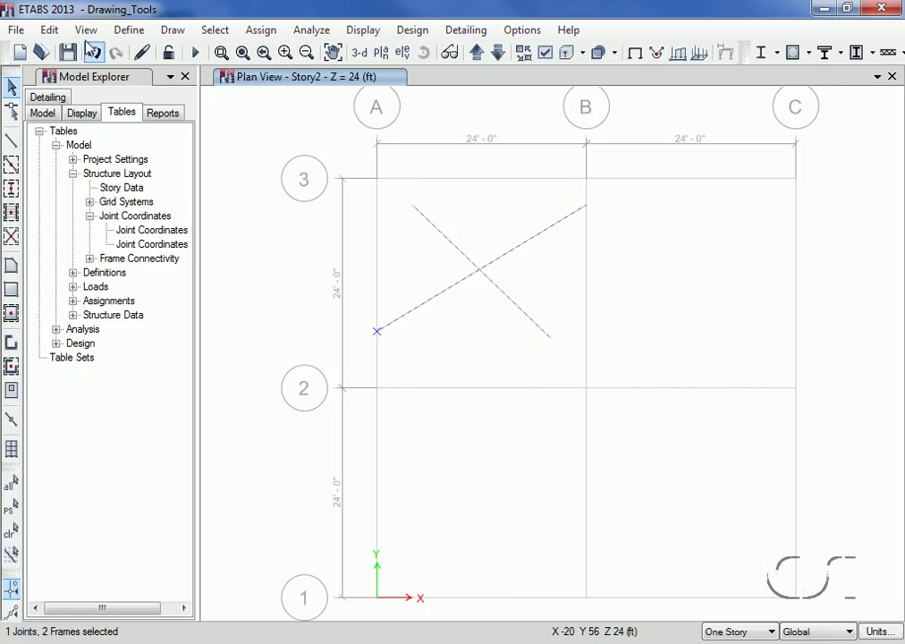
left_click(54, 31)
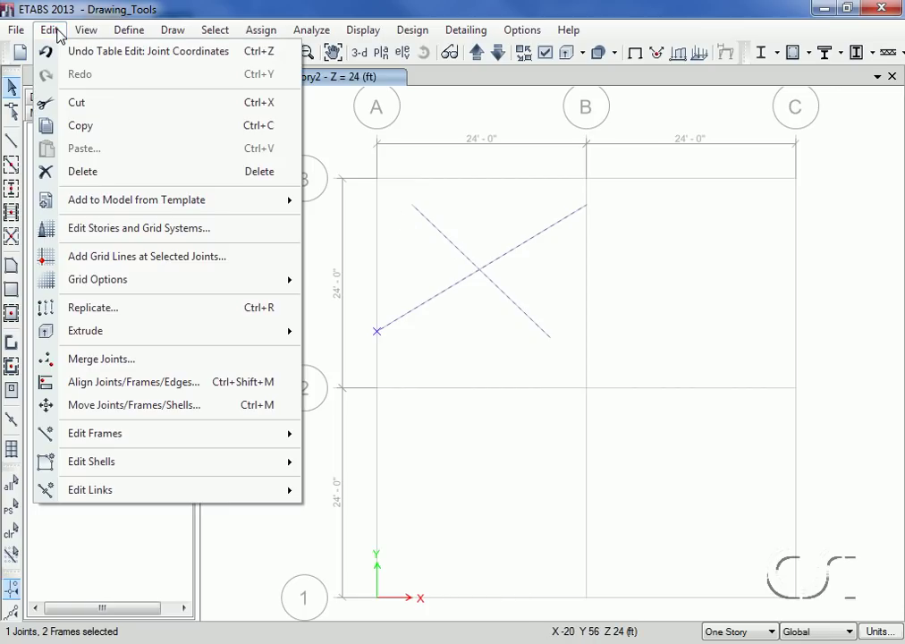
left_click(156, 386)
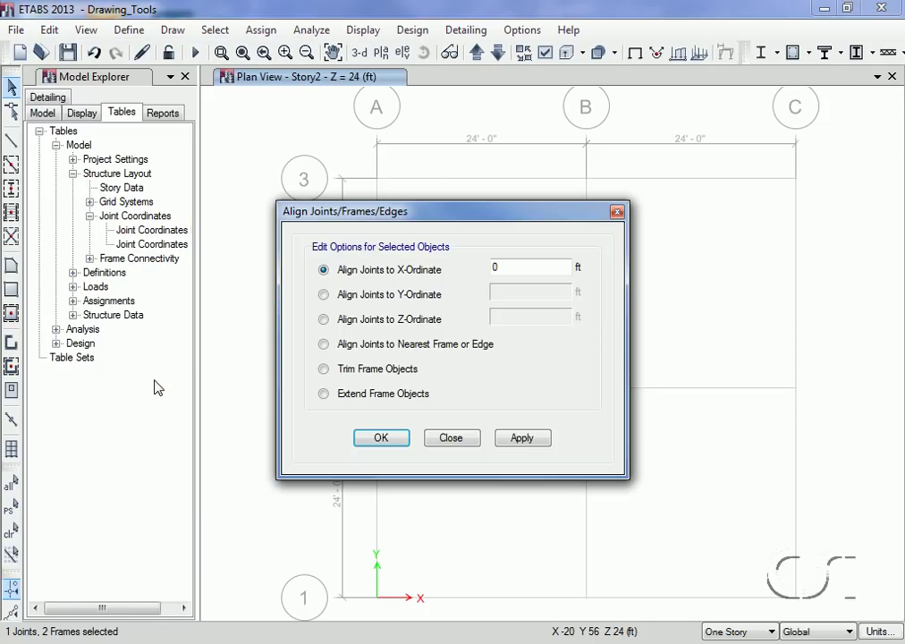
left_click(324, 368)
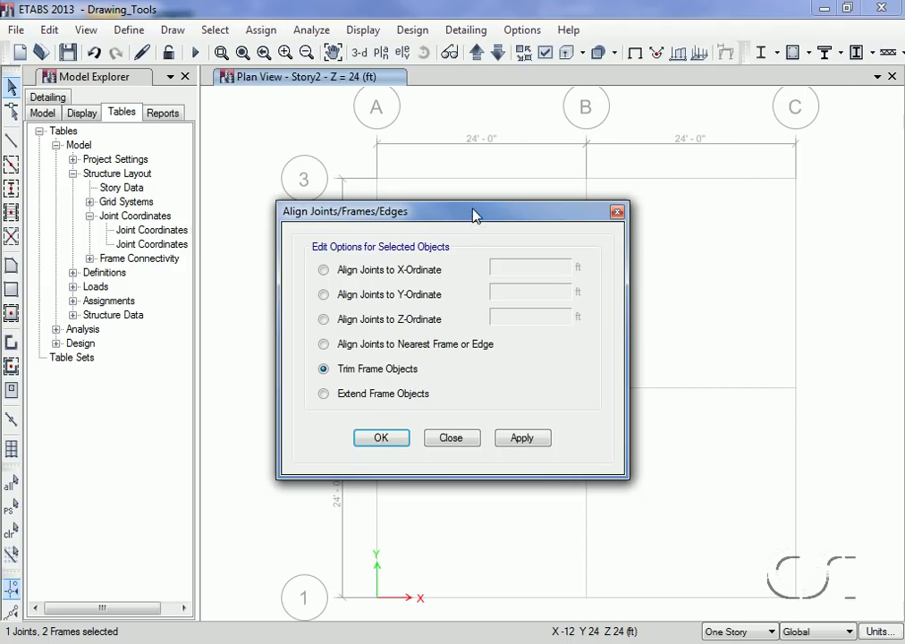
mouse_move(475, 214)
left_mouse_down()
mouse_move(541, 295)
mouse_move(640, 357)
left_mouse_up()
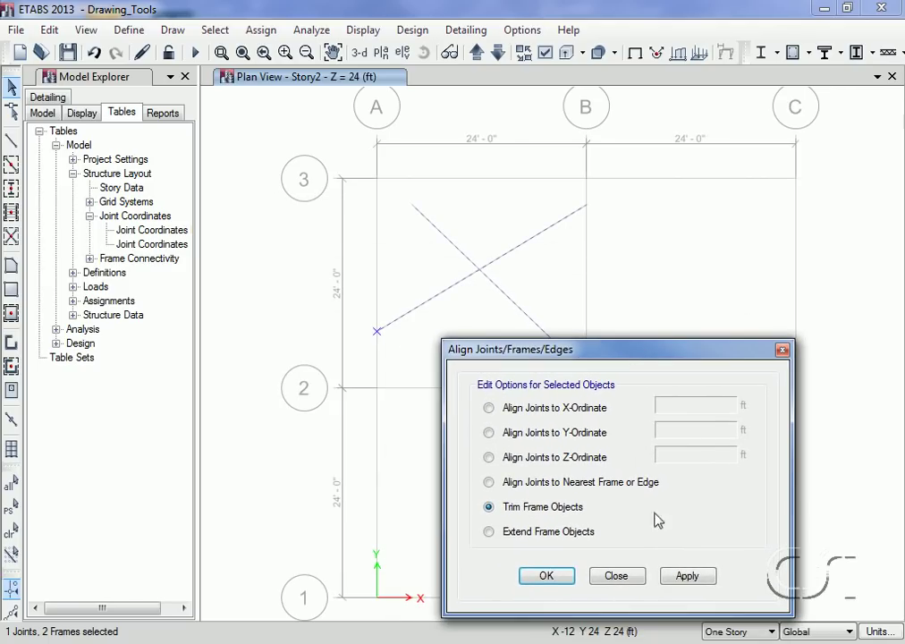
left_click(689, 578)
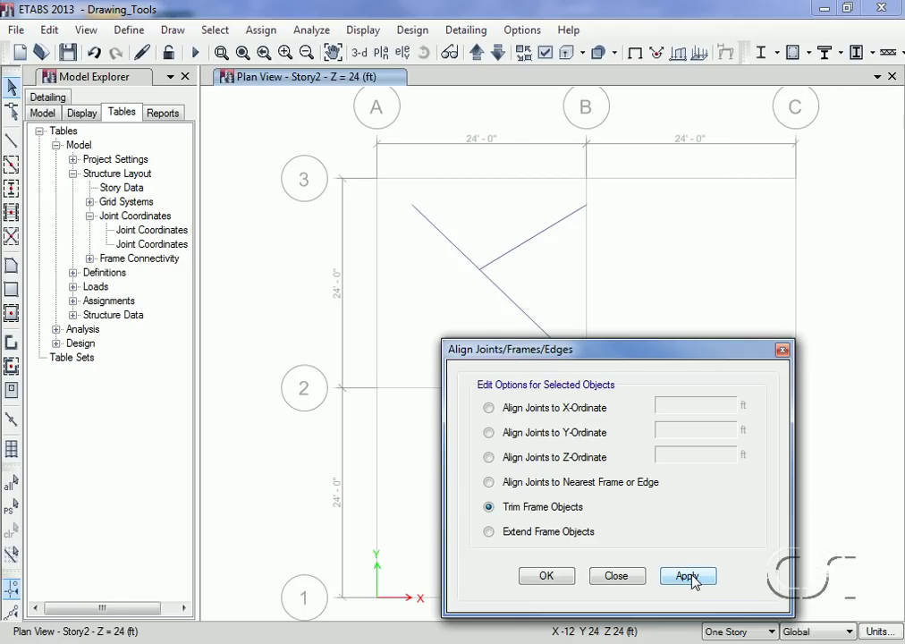
left_click(619, 577)
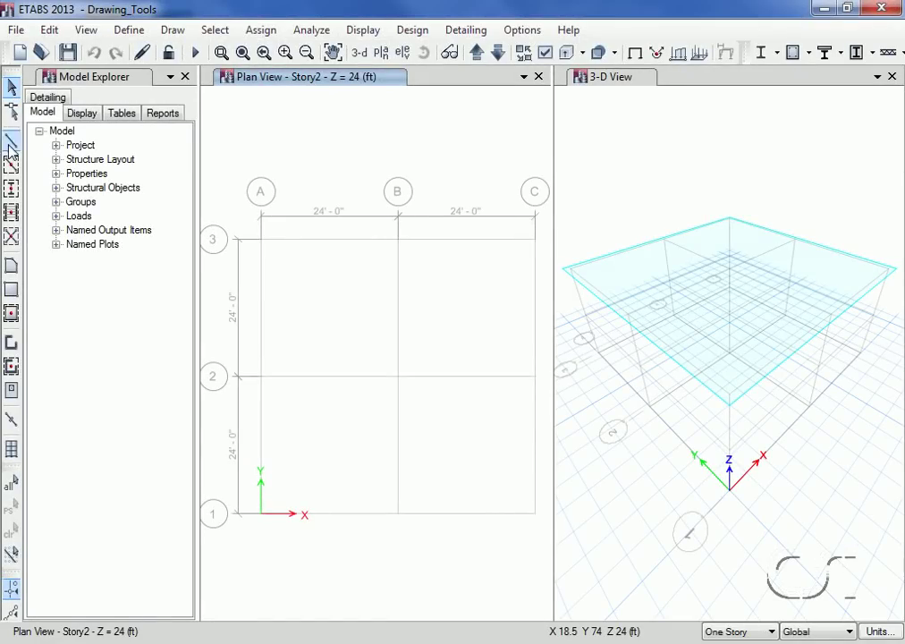
Step: Quick-draw three secondary beams in bay A–B/2–3, then three X-parallel beams in bay B–C
left_click(12, 216)
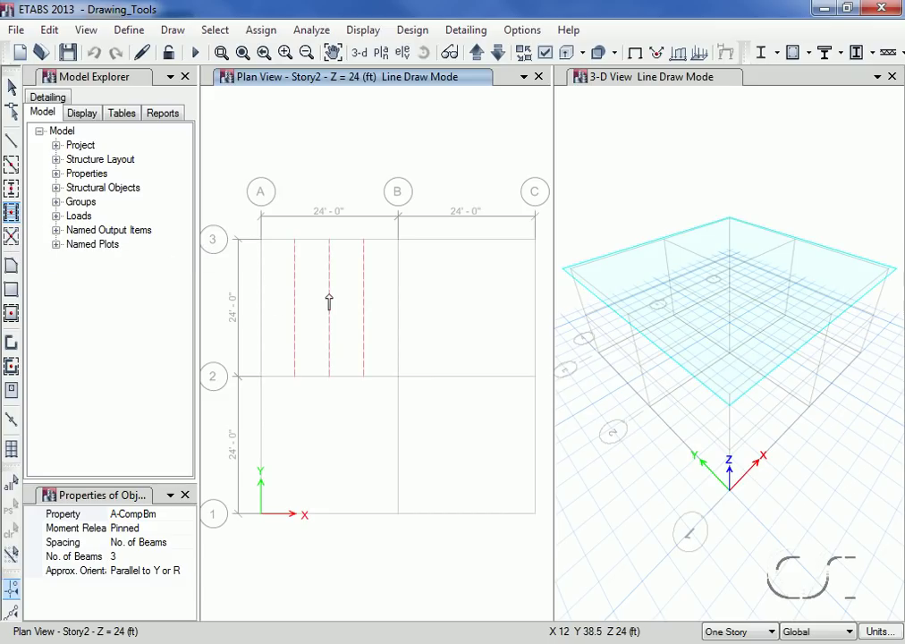
left_click(330, 302)
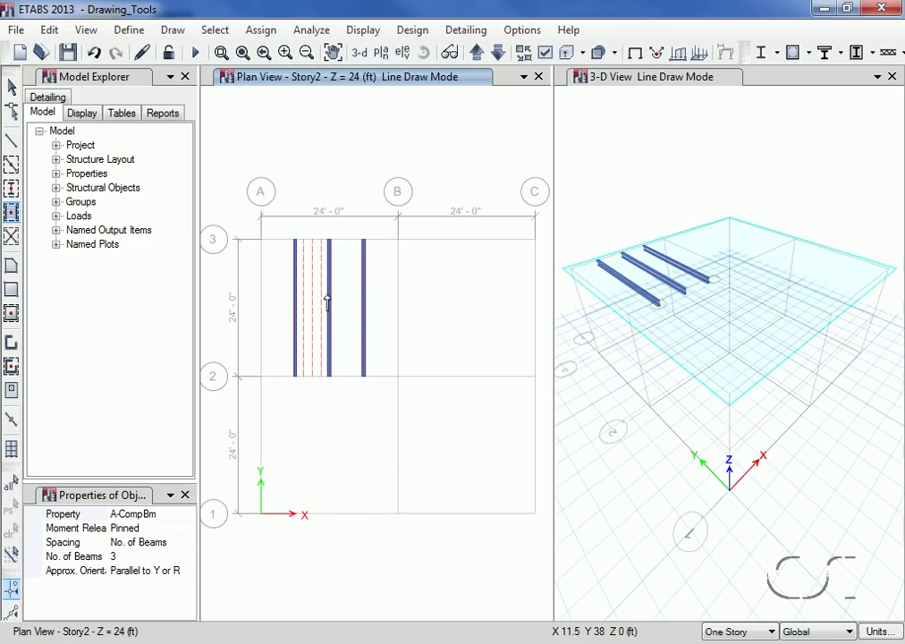
left_click(164, 572)
left_click(188, 571)
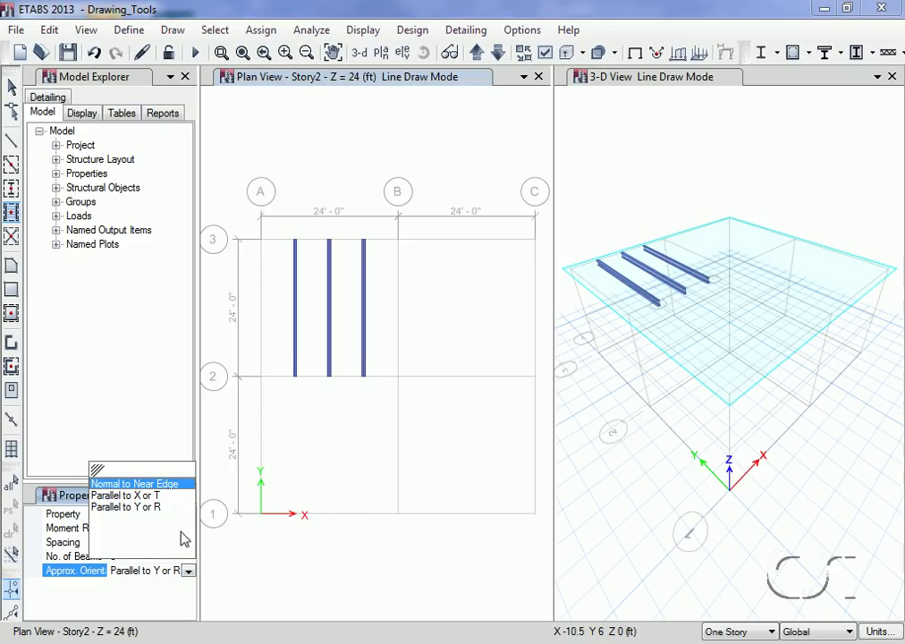
left_click(143, 497)
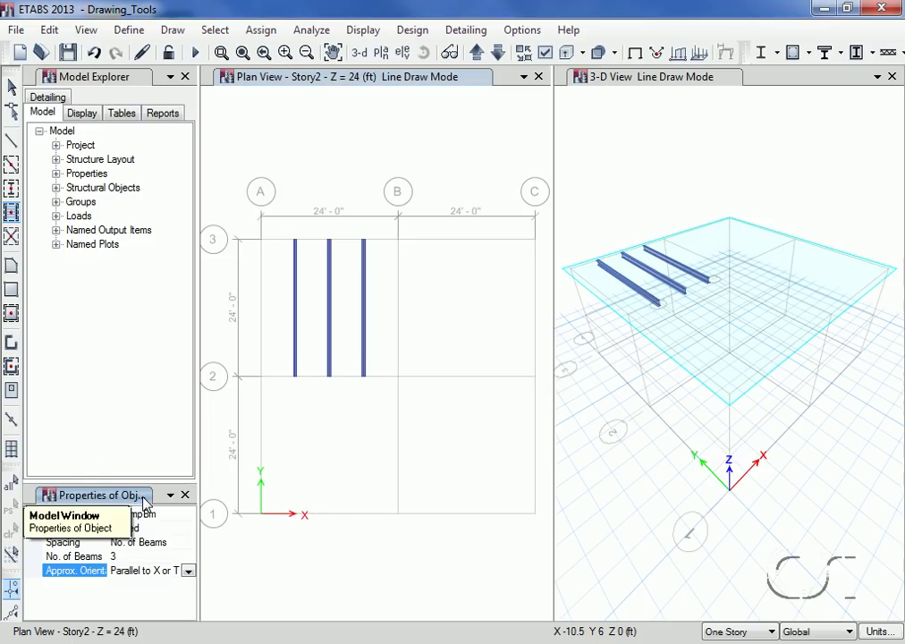
left_click(454, 307)
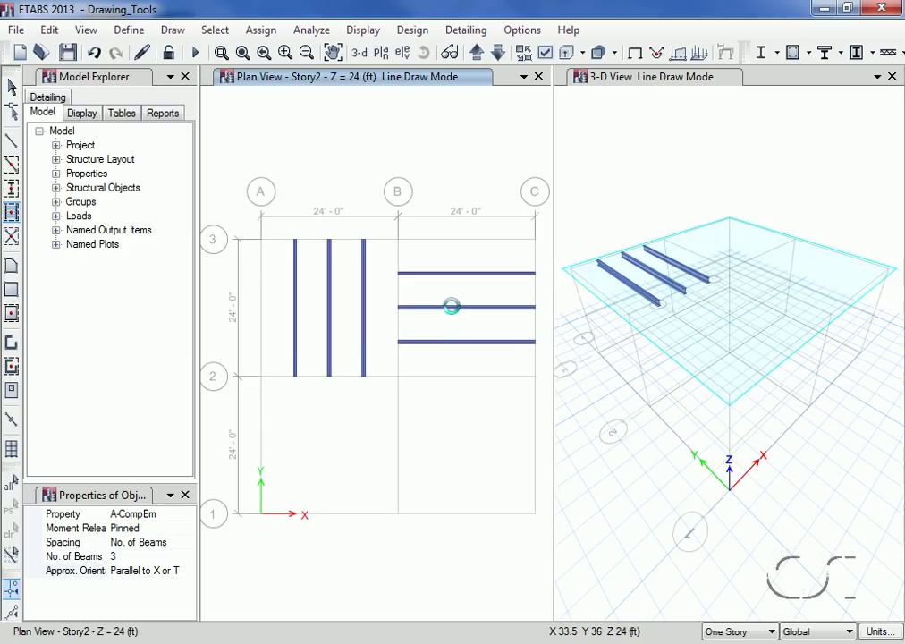
Step: With Normal to Near Edge orientation, add beams in bay B–C grids 1–2 and the left-bay strips
left_click(159, 571)
left_click(187, 571)
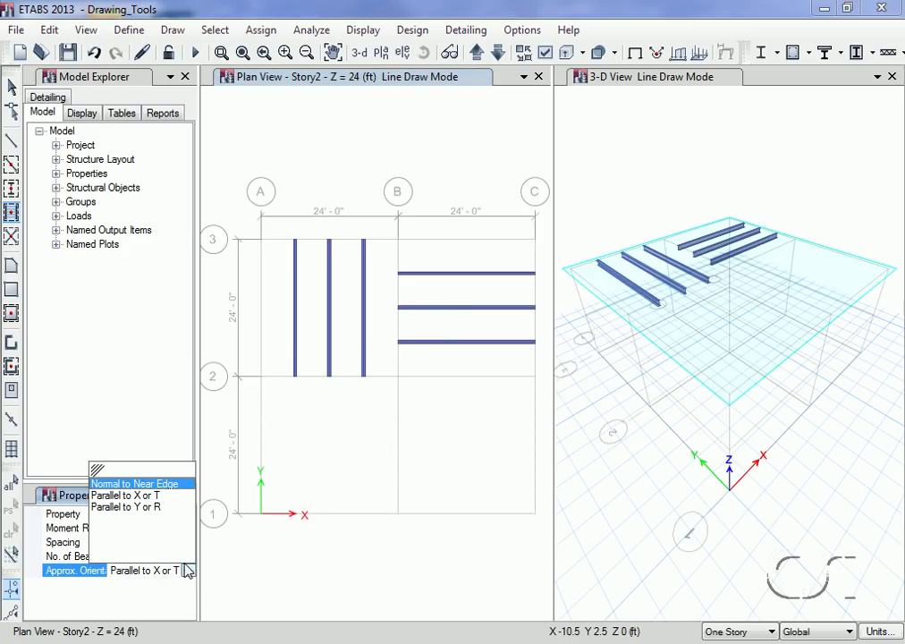
left_click(178, 485)
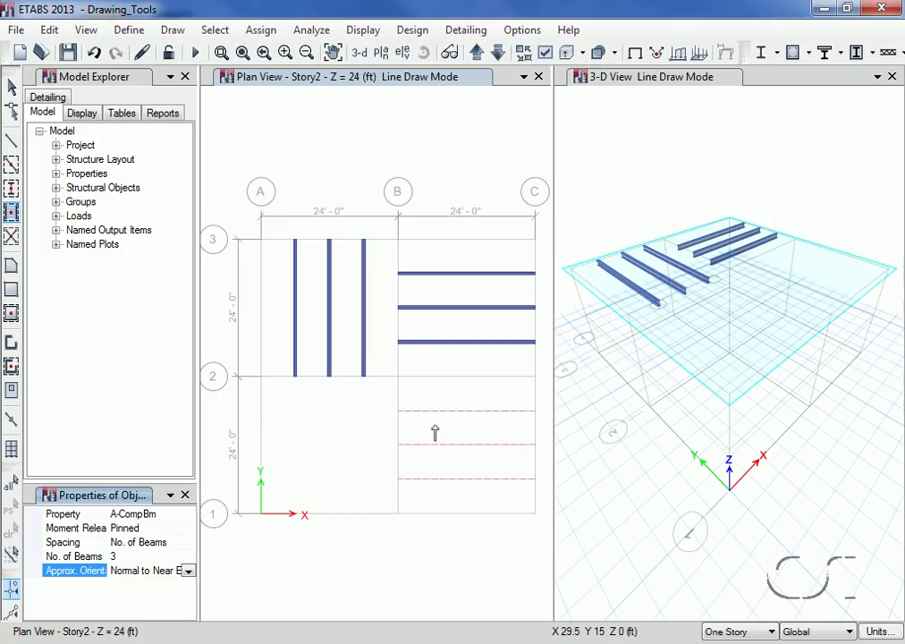
left_click(462, 409)
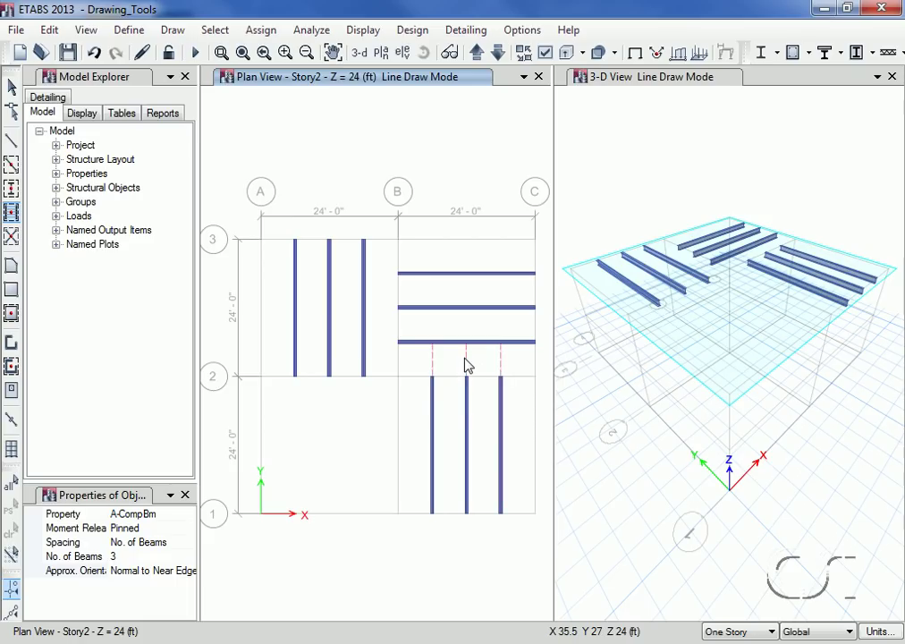
left_click(465, 360)
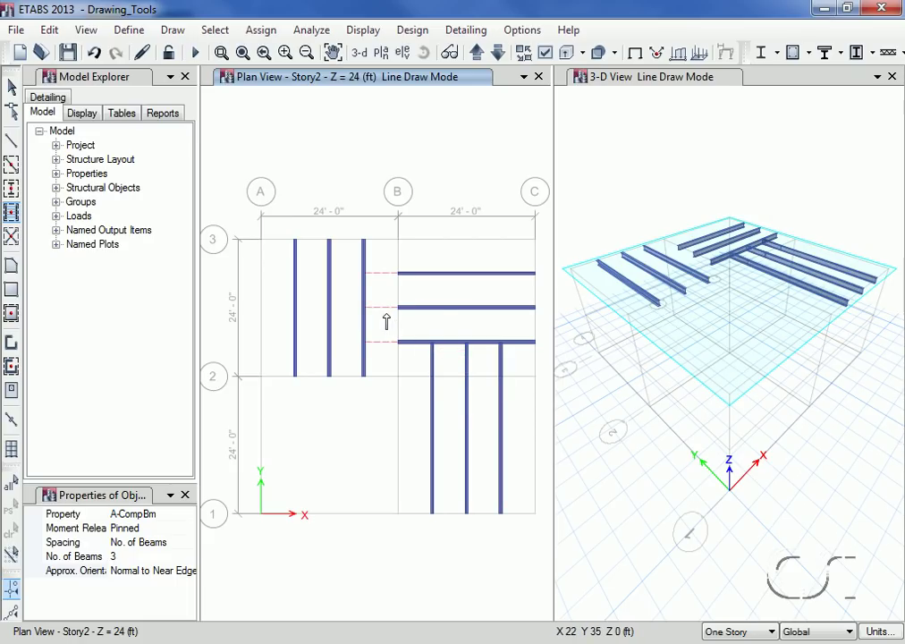
left_click(386, 320)
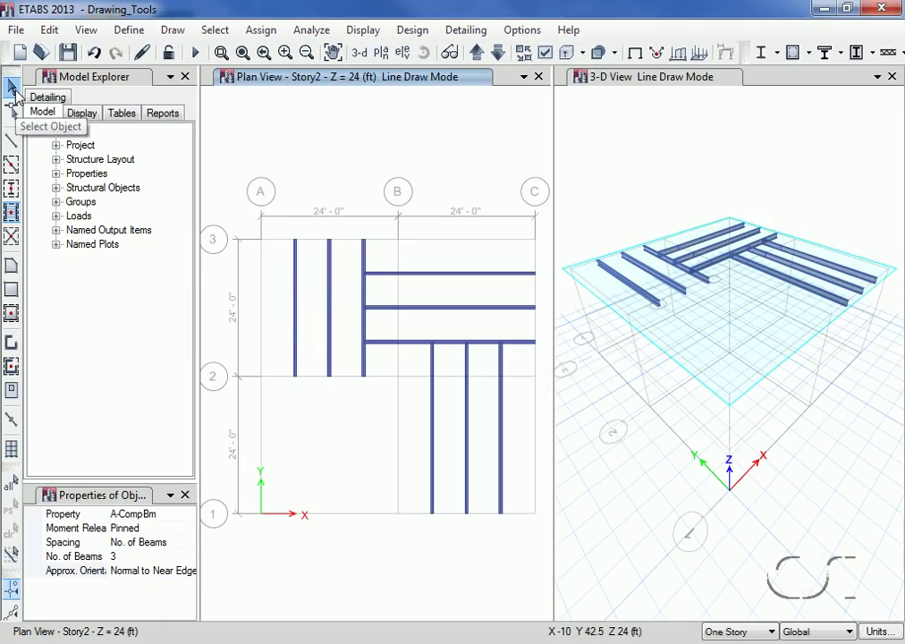
Step: Place X braces in plan bay A–B/2–3 and in elevation bay A–B on grid 1
left_click(14, 93)
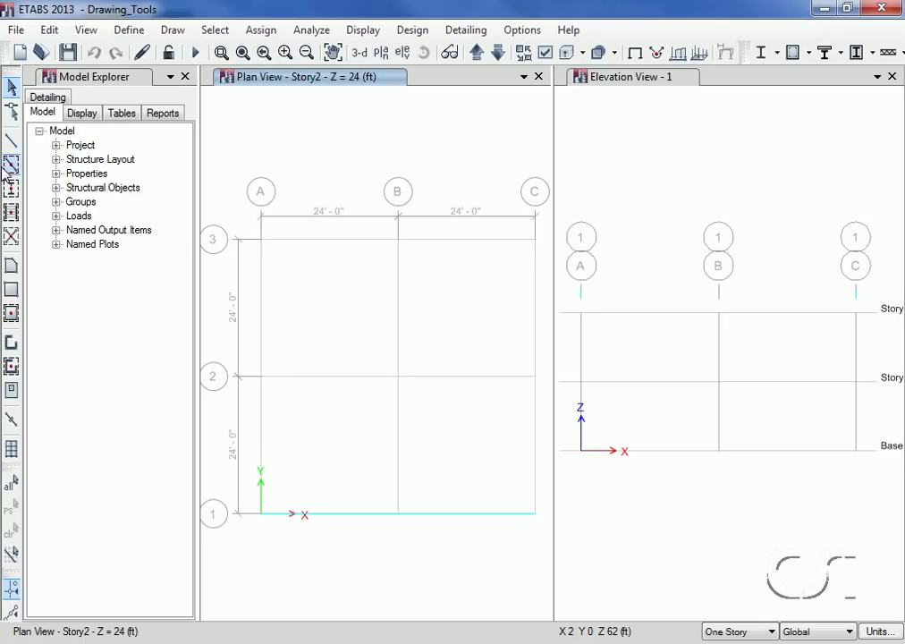
left_click(12, 237)
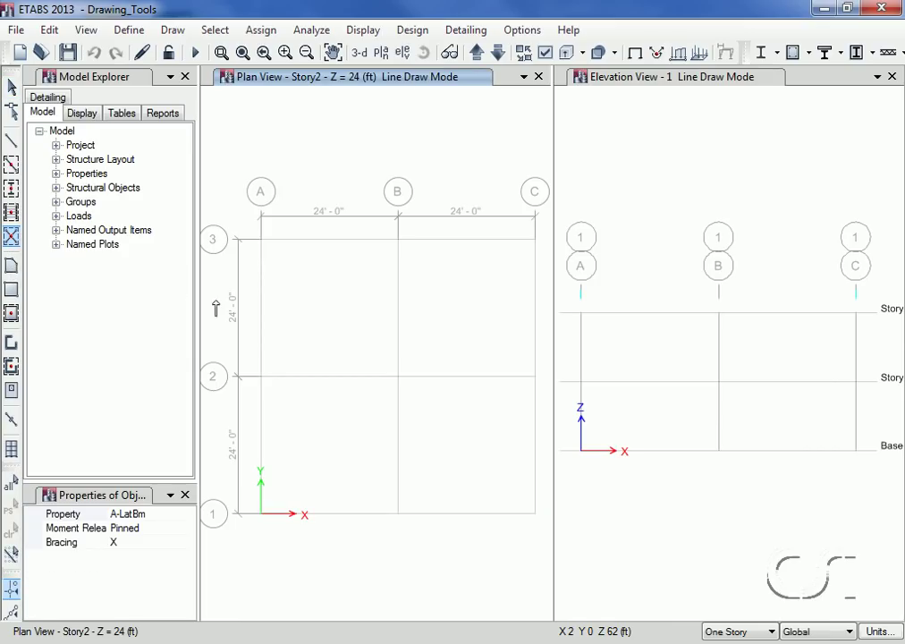
left_click(323, 315)
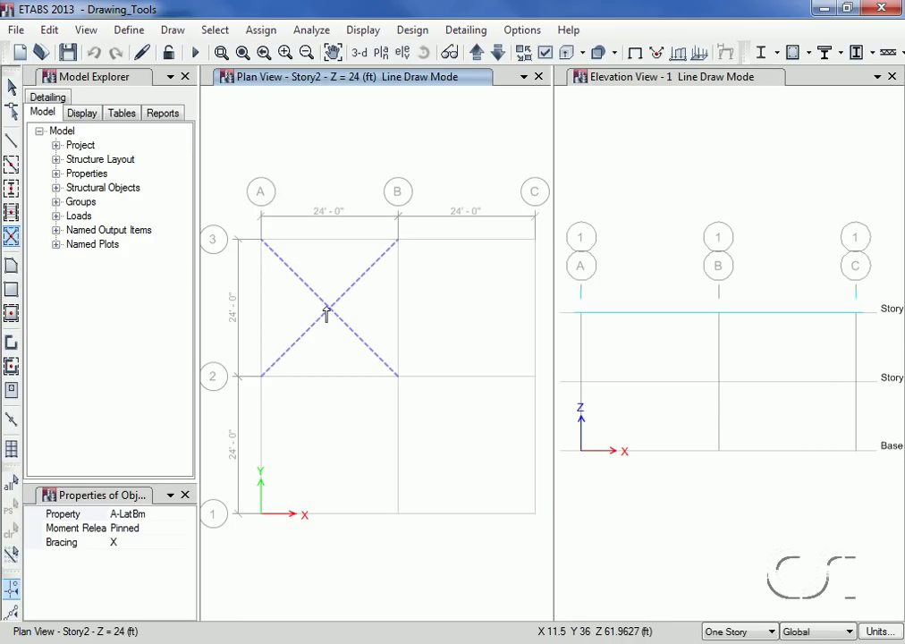
left_click(326, 313)
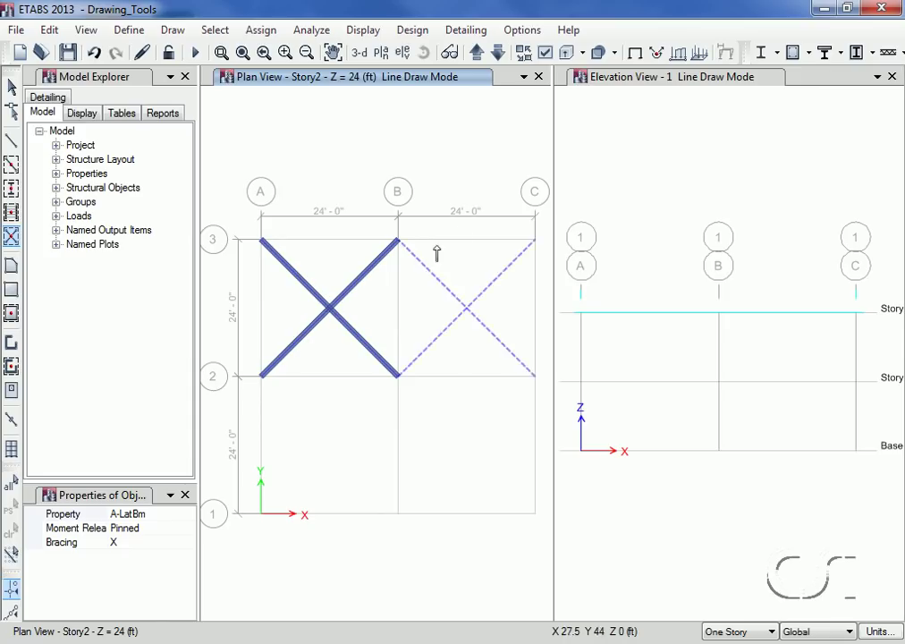
left_click(600, 80)
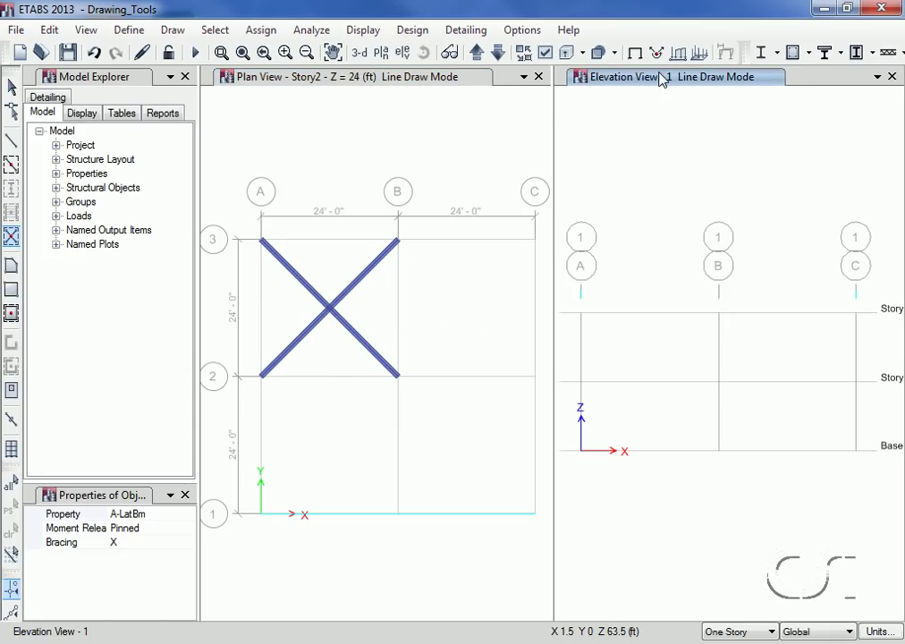
left_click(640, 355)
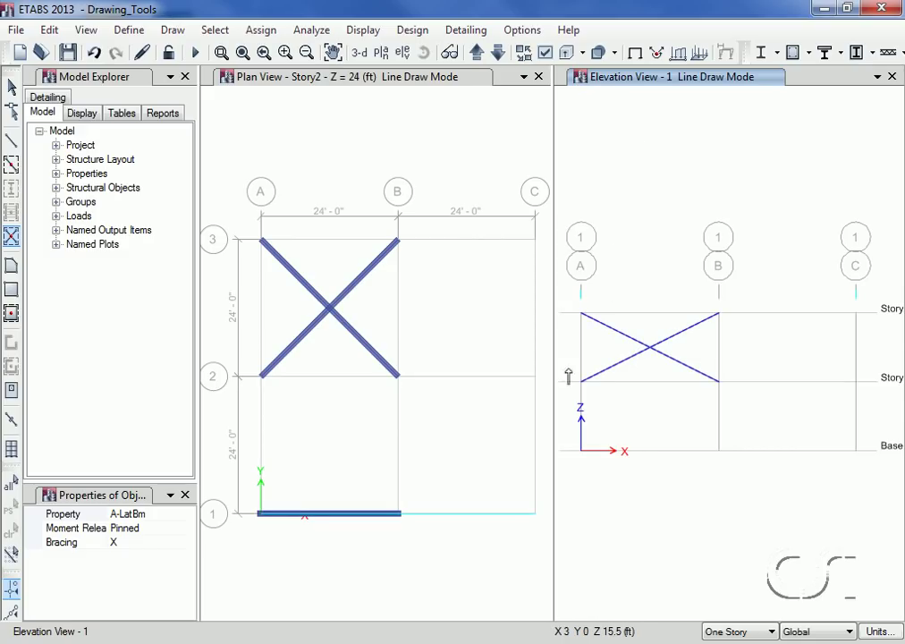
Step: Add a V brace in upper bay B–C and an inverted V brace in lower bay B–C
left_click(134, 543)
left_click(188, 544)
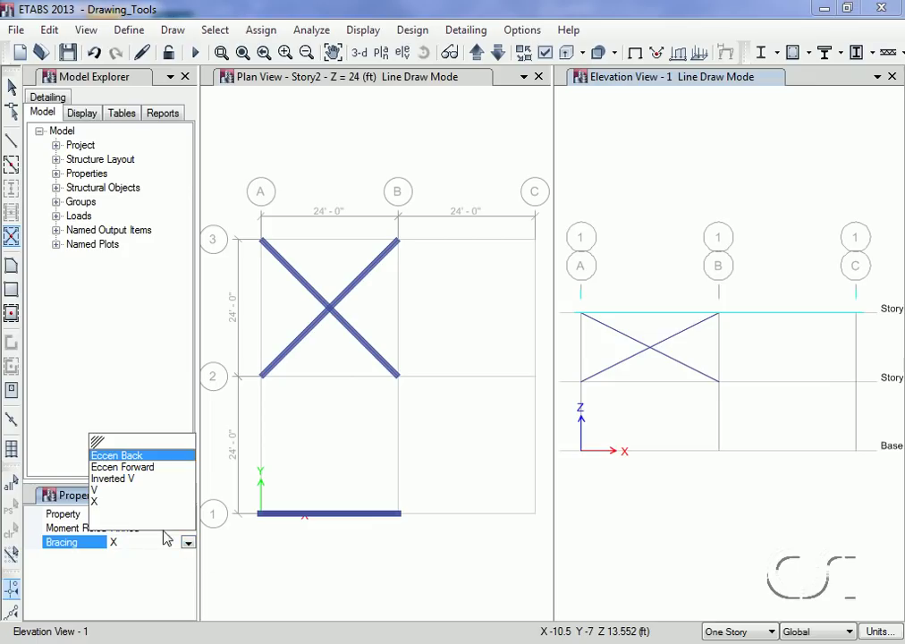
left_click(95, 492)
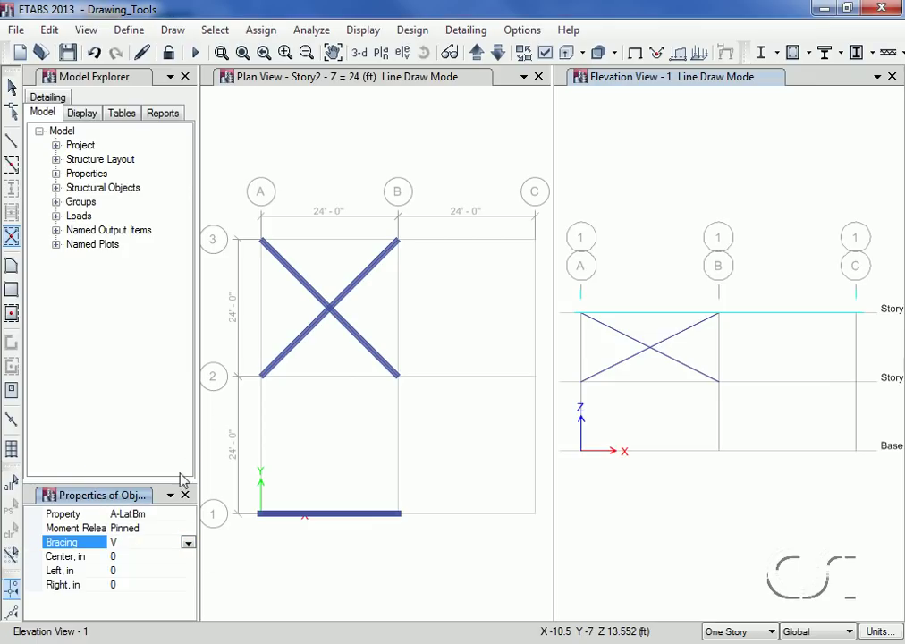
left_click(766, 362)
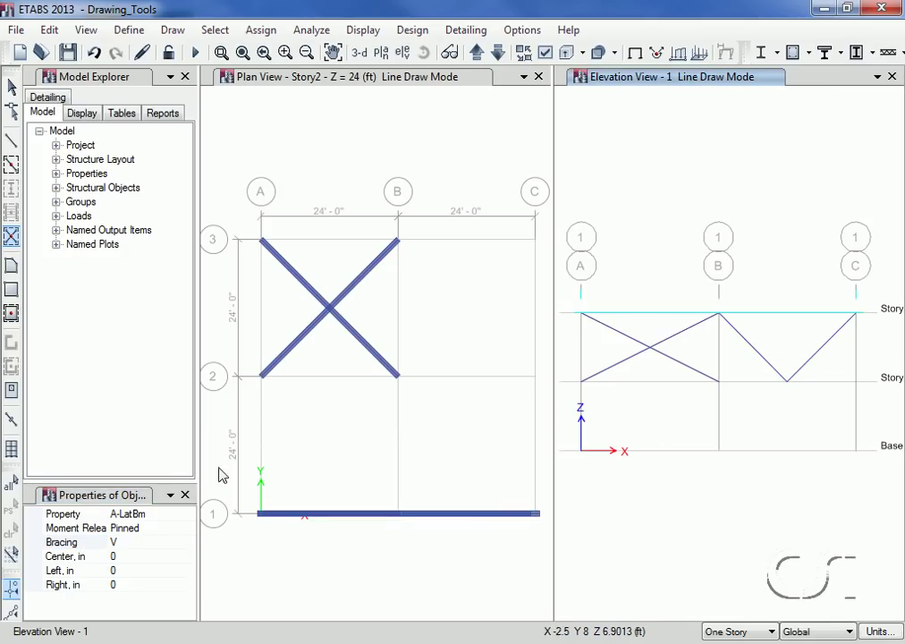
left_click(120, 543)
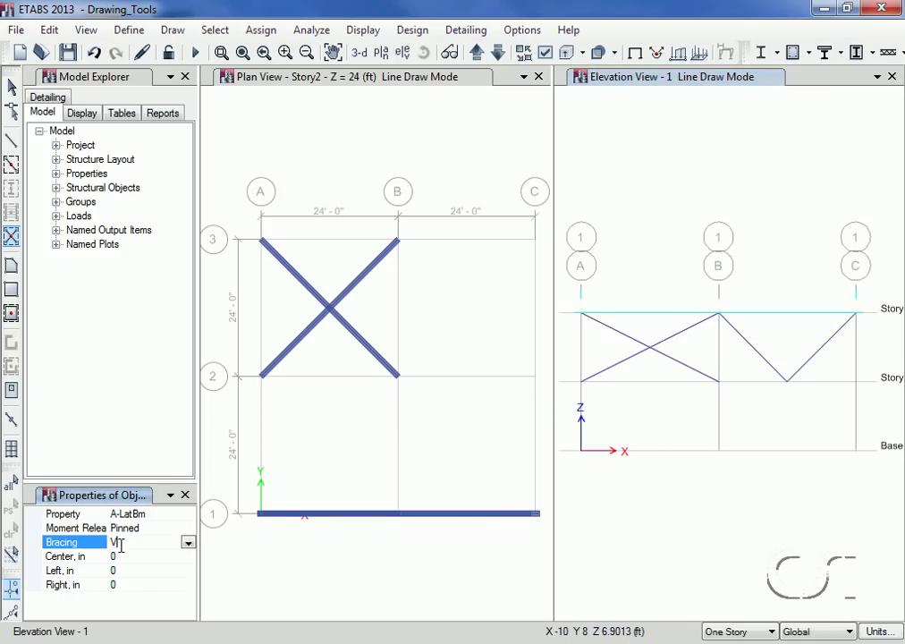
left_click(187, 543)
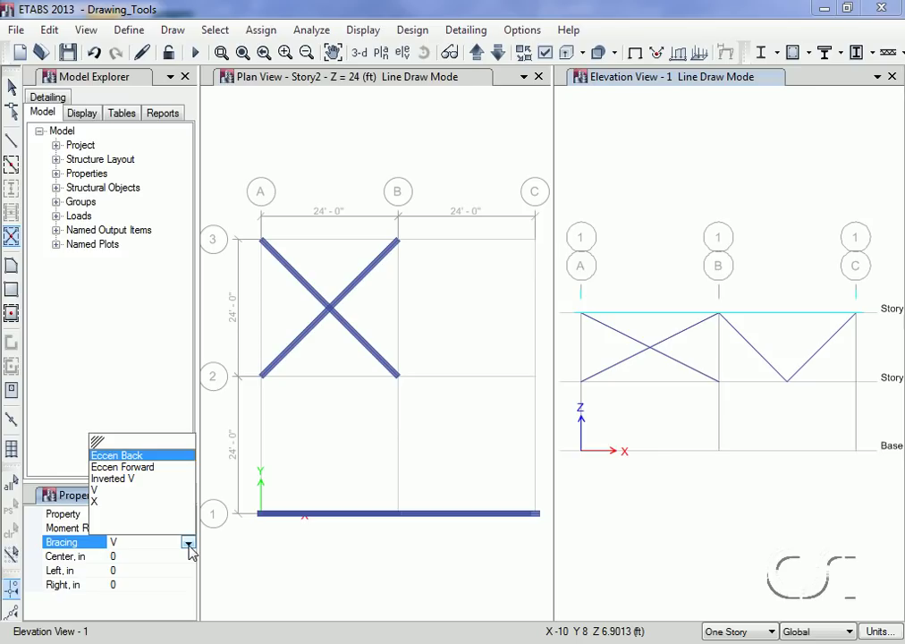
left_click(118, 478)
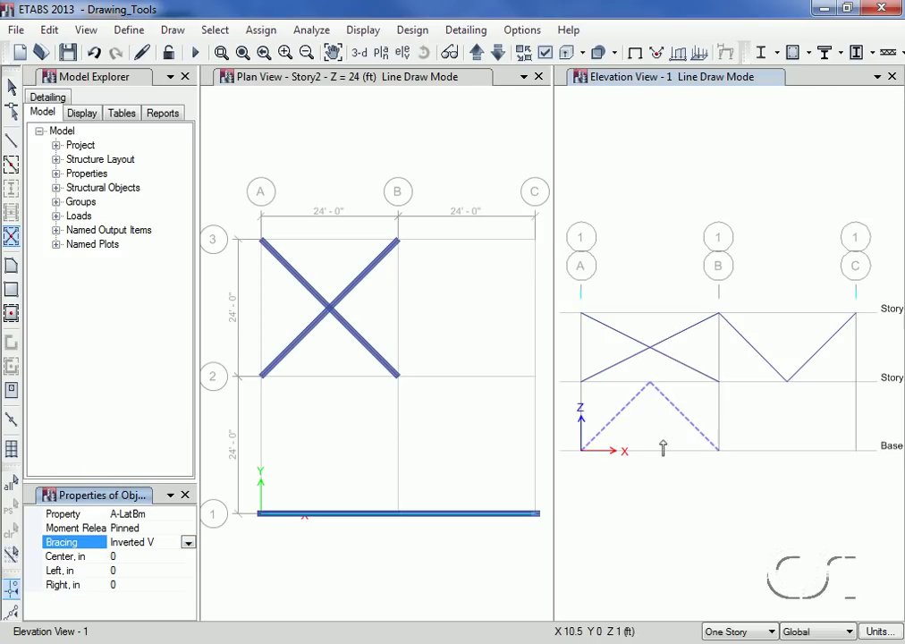
left_click(743, 429)
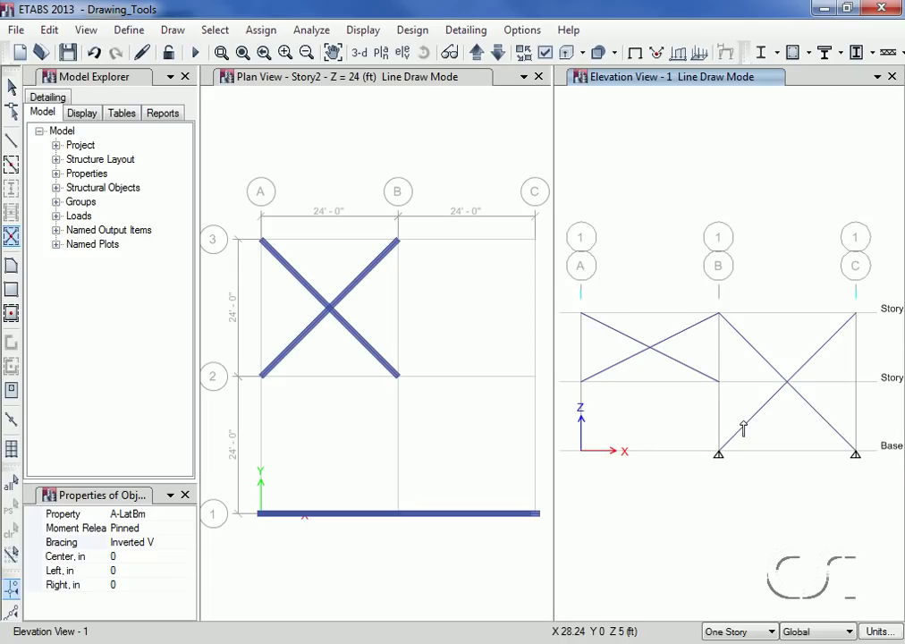
Step: Add an Eccen Forward brace in lower bay A–B and end brace drawing
left_click(143, 542)
left_click(188, 544)
left_click(123, 466)
left_click(624, 451)
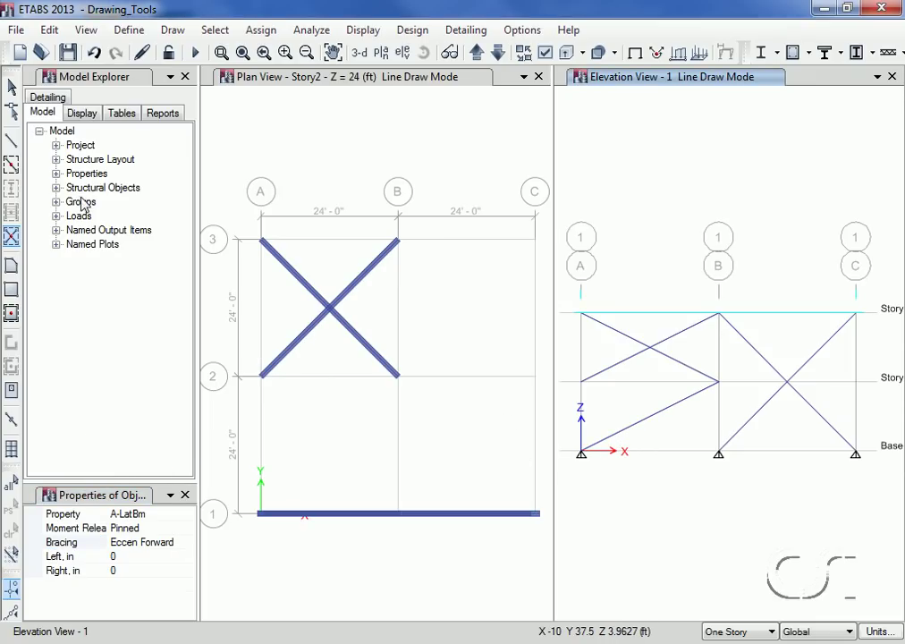
left_click(12, 89)
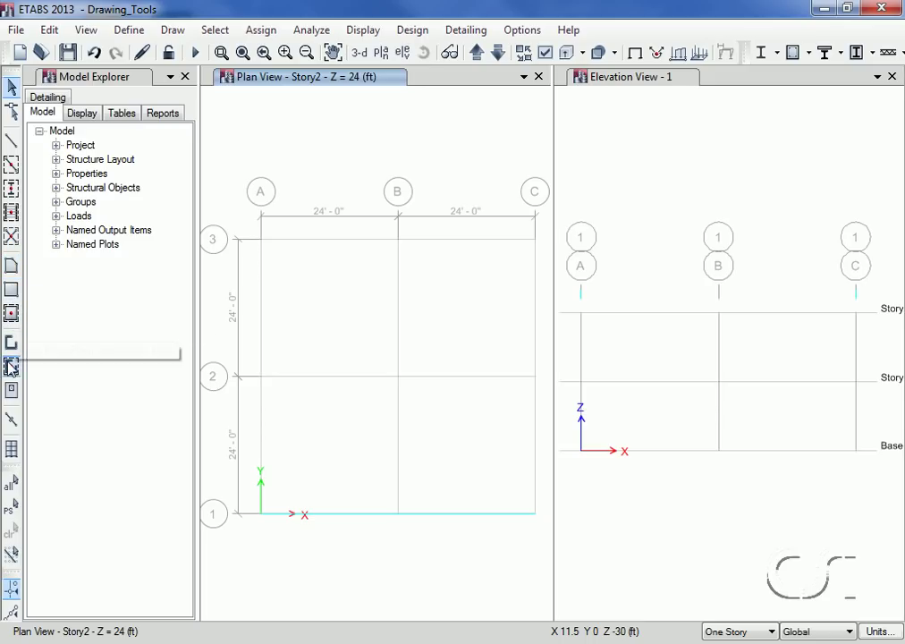
Step: Start the Deck1 floor outline from A3 to B3 and add a step edge parallel to X
left_click(12, 266)
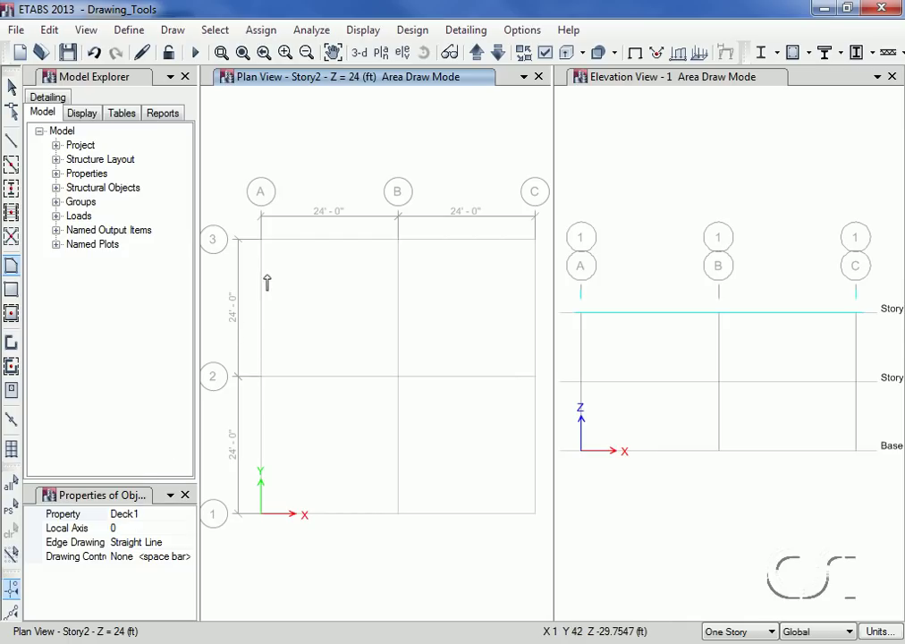
left_click(261, 241)
left_click(398, 240)
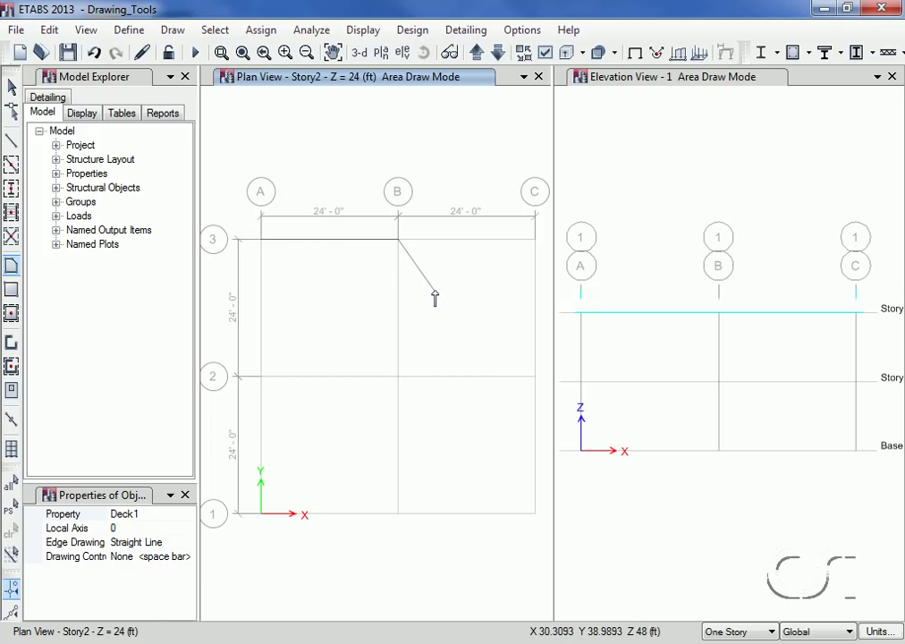
key("Escape")
left_click(185, 558)
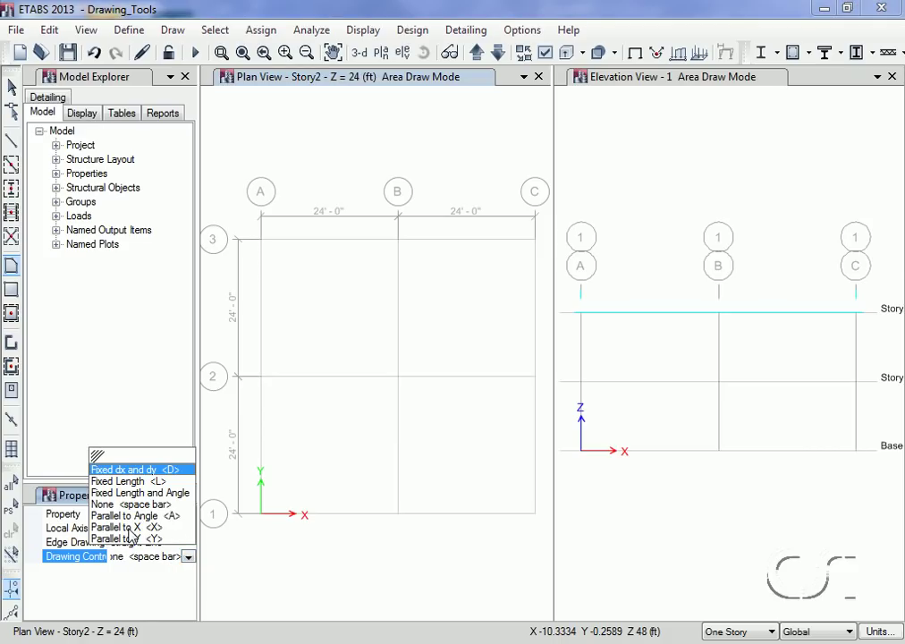
left_click(129, 530)
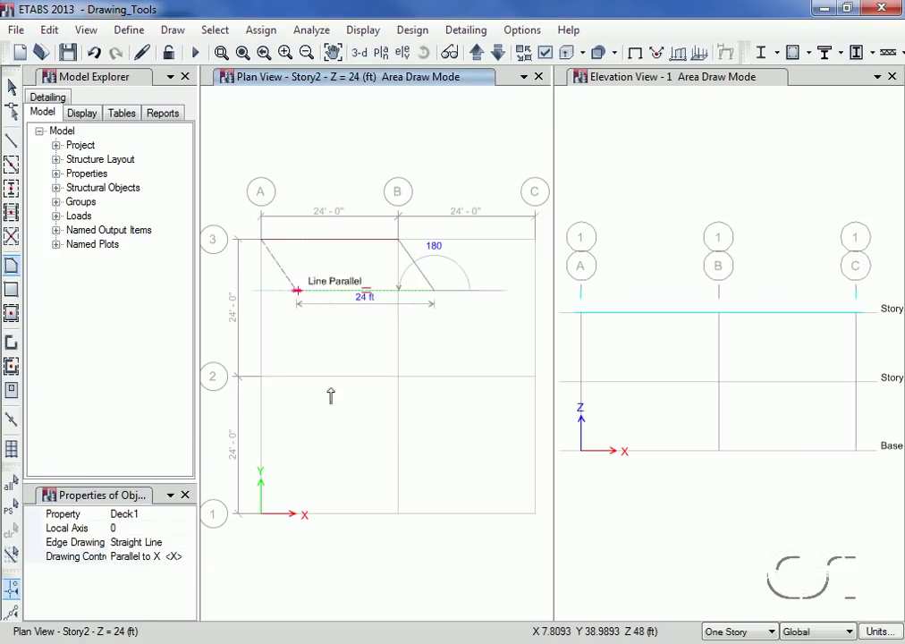
key("space")
left_click(462, 292)
key("Escape")
Step: Add a vertical edge parallel to Y and close the floor outline at A2
left_click(159, 556)
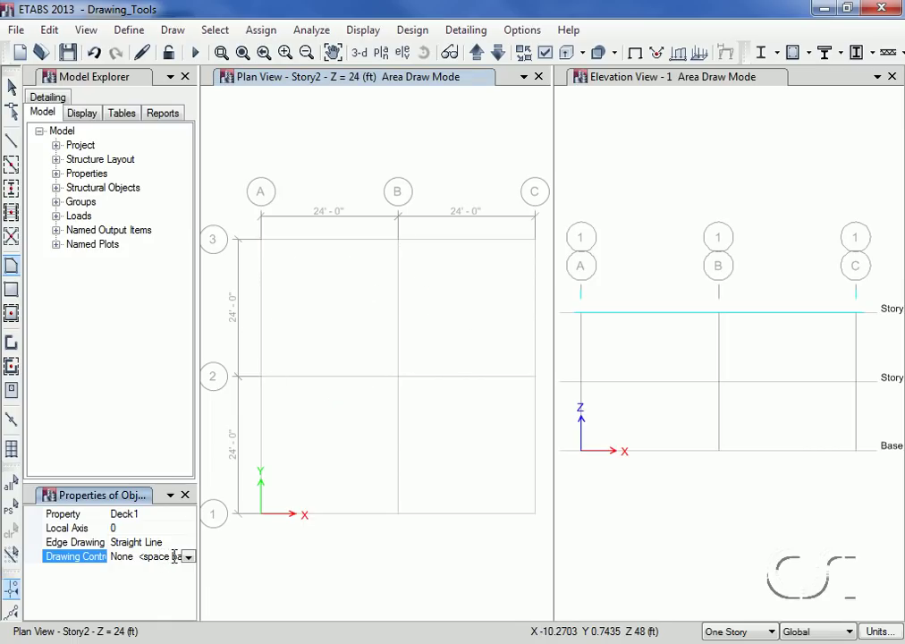
left_click(188, 557)
left_click(134, 539)
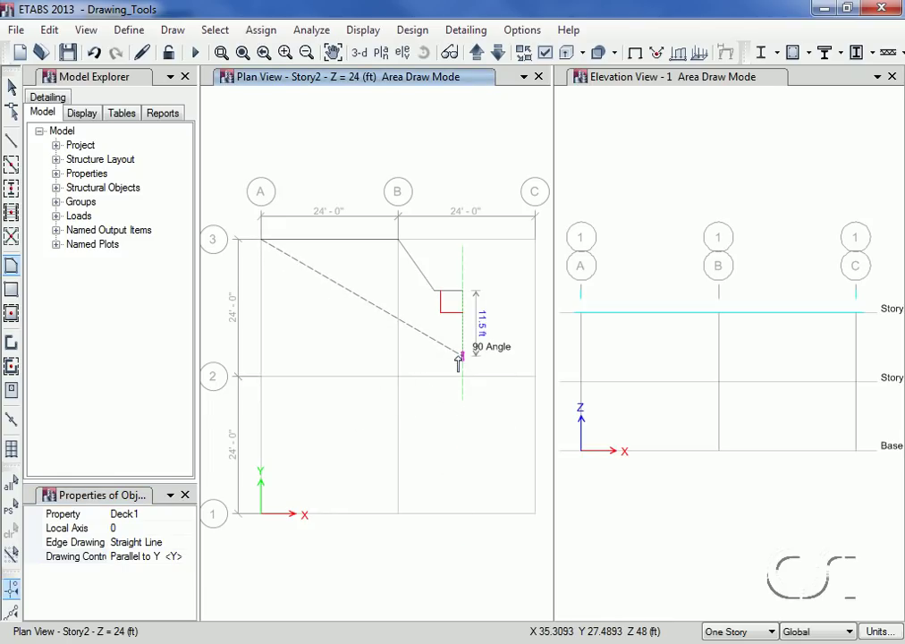
left_click(462, 356)
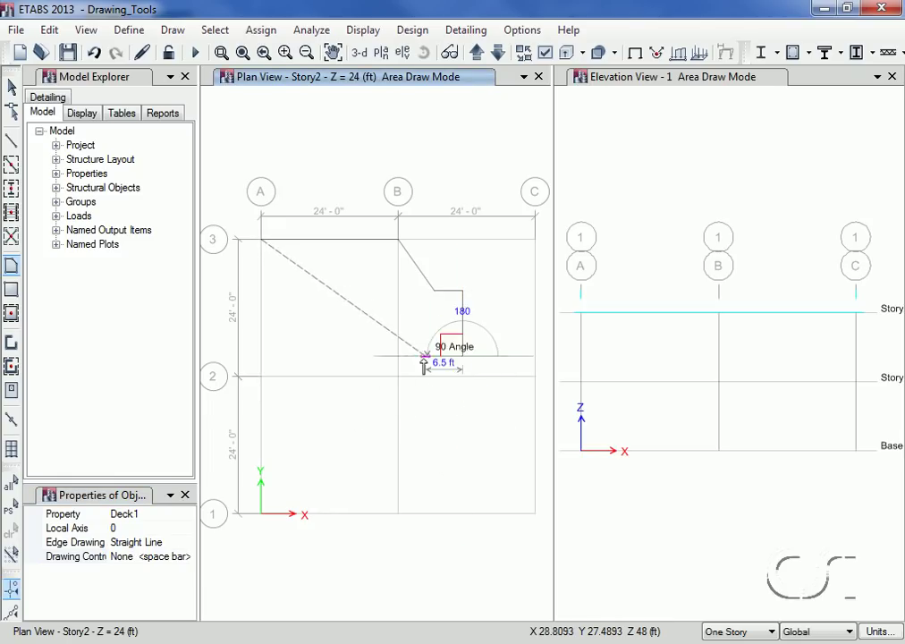
double_click(264, 379)
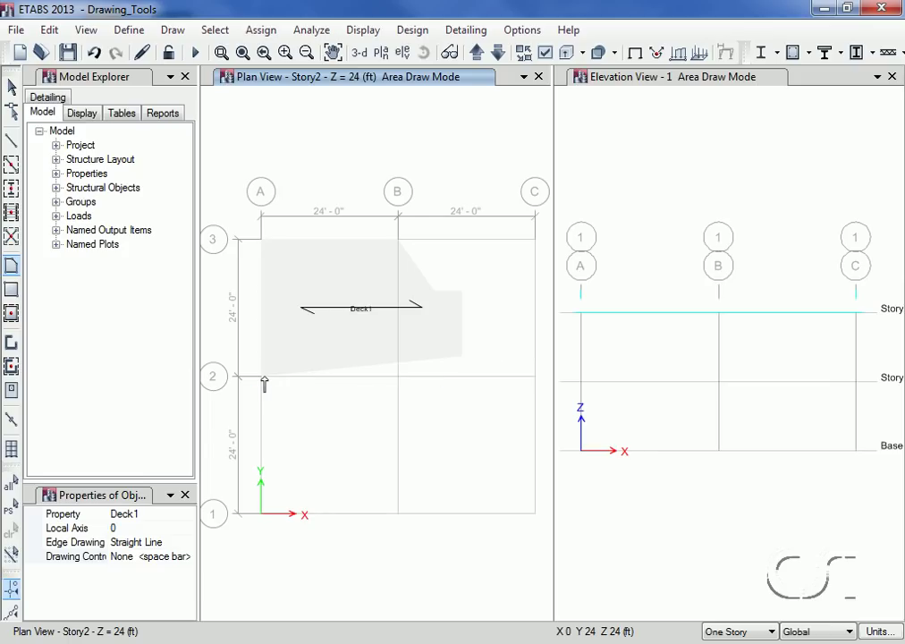
Step: Draw a wall panel on grid 1 from A1 at Story2 down to Story1, then exit drawing
left_click(684, 84)
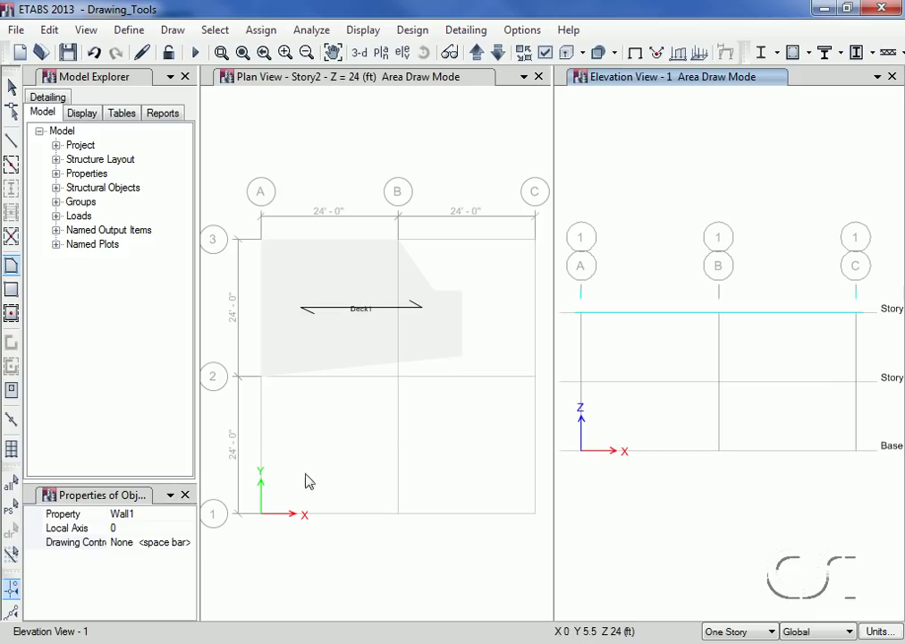
left_click(582, 314)
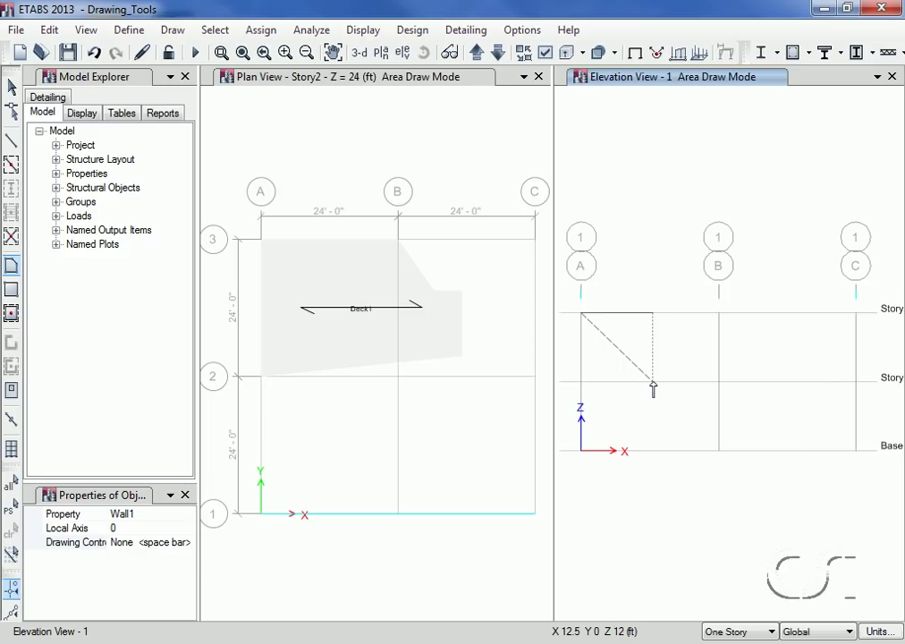
left_click(653, 384)
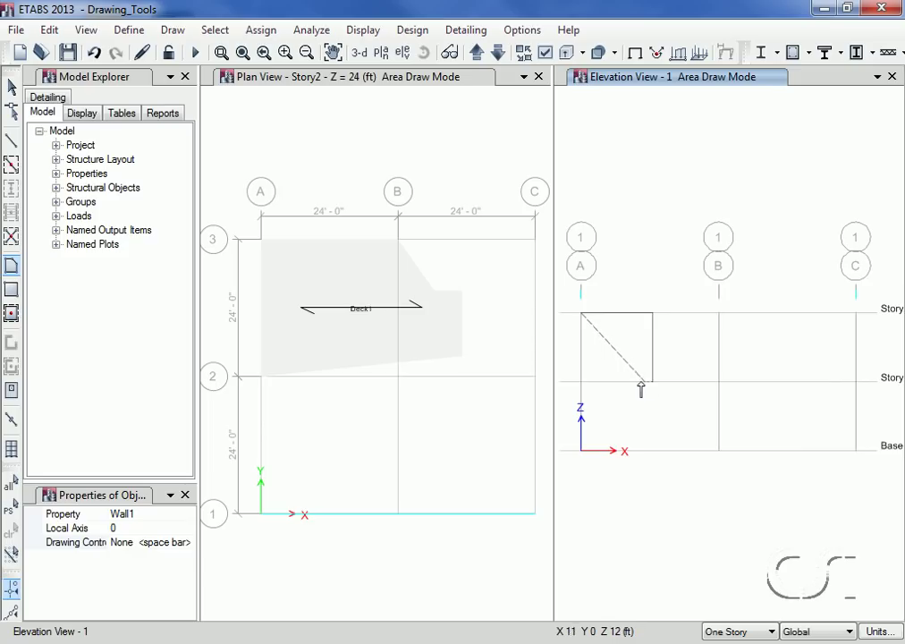
double_click(581, 386)
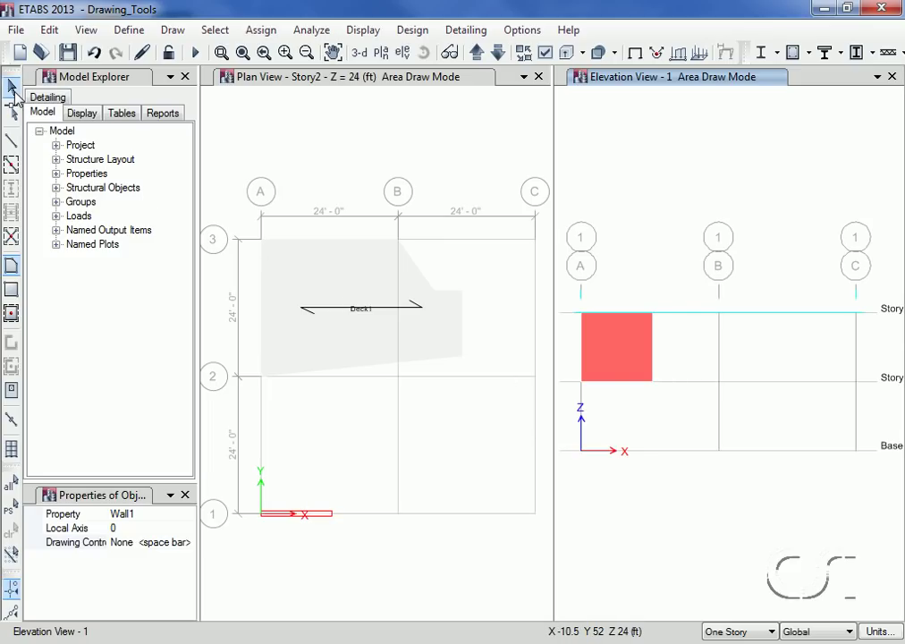
left_click(13, 88)
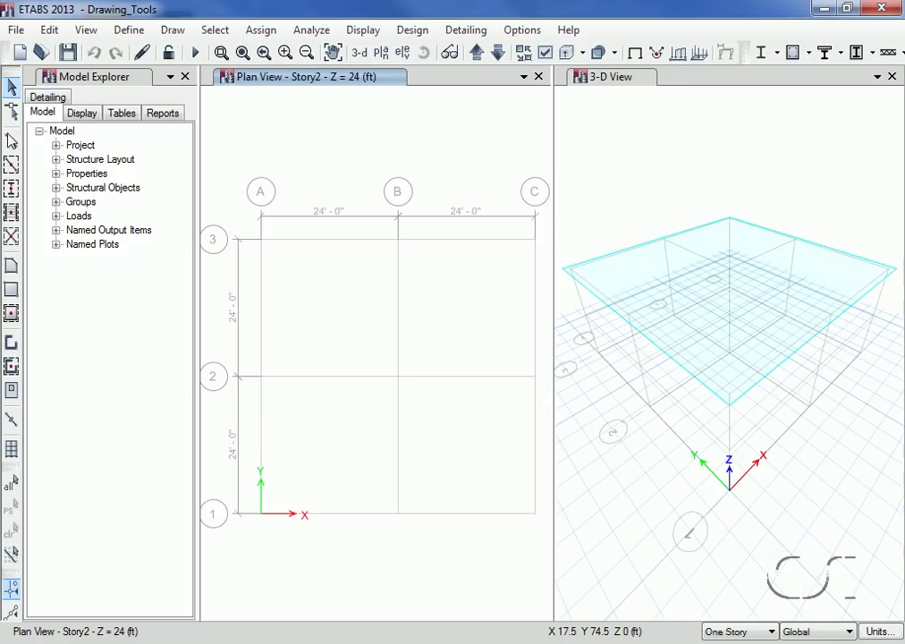
Step: Drag a rectangular slab over bay A–B between grids 2–3 and a small one in bay B–C
left_click(11, 292)
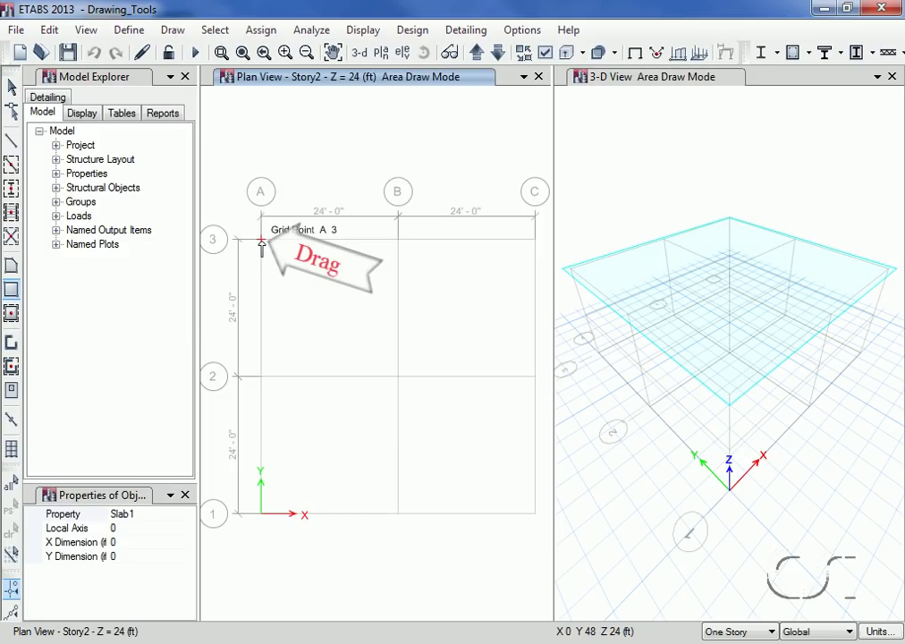
left_click_drag(261, 242, 396, 381)
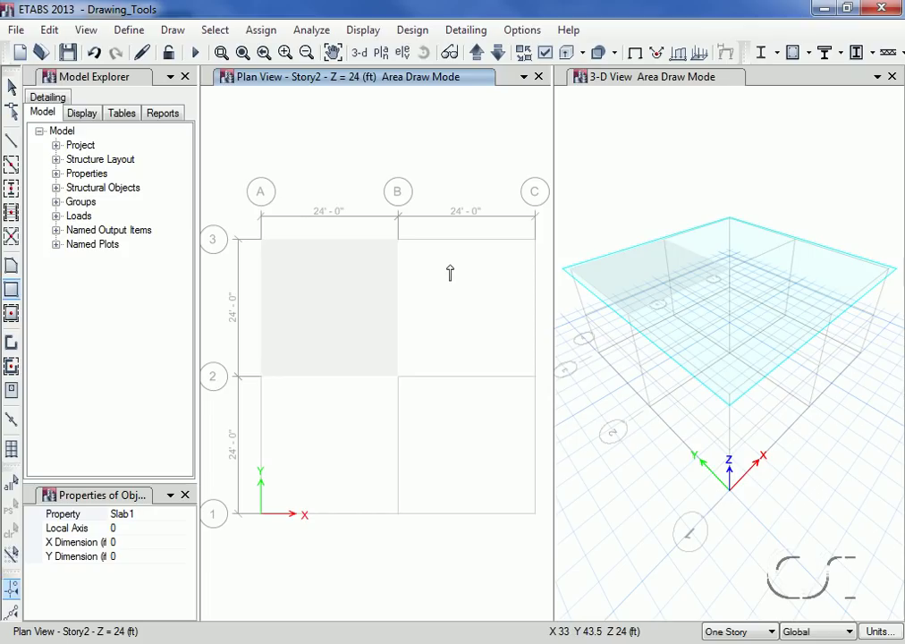
left_click_drag(450, 266, 491, 319)
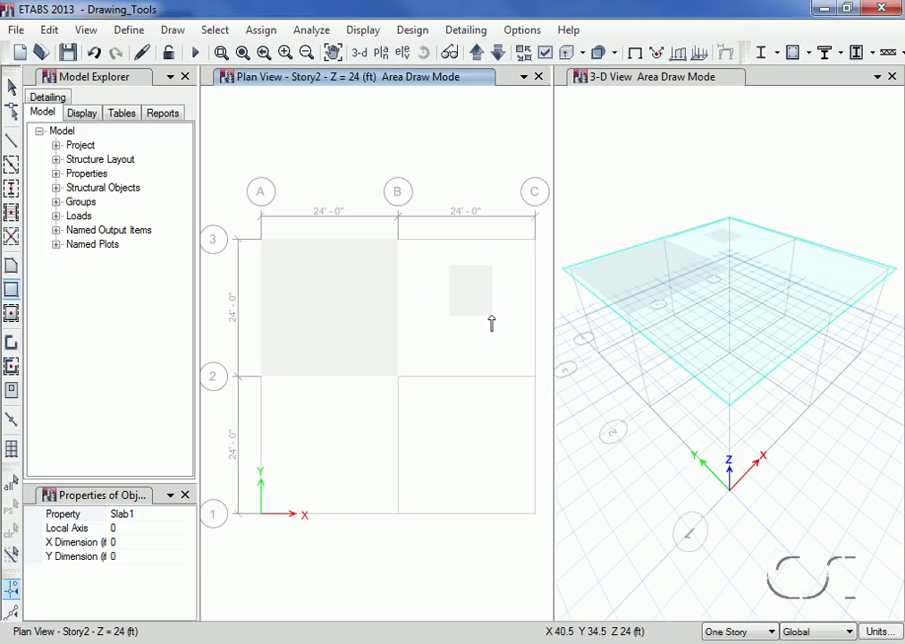
Step: Set slab X/Y dimensions to 24 and place three fixed-size slabs
left_click(141, 542)
type("24")
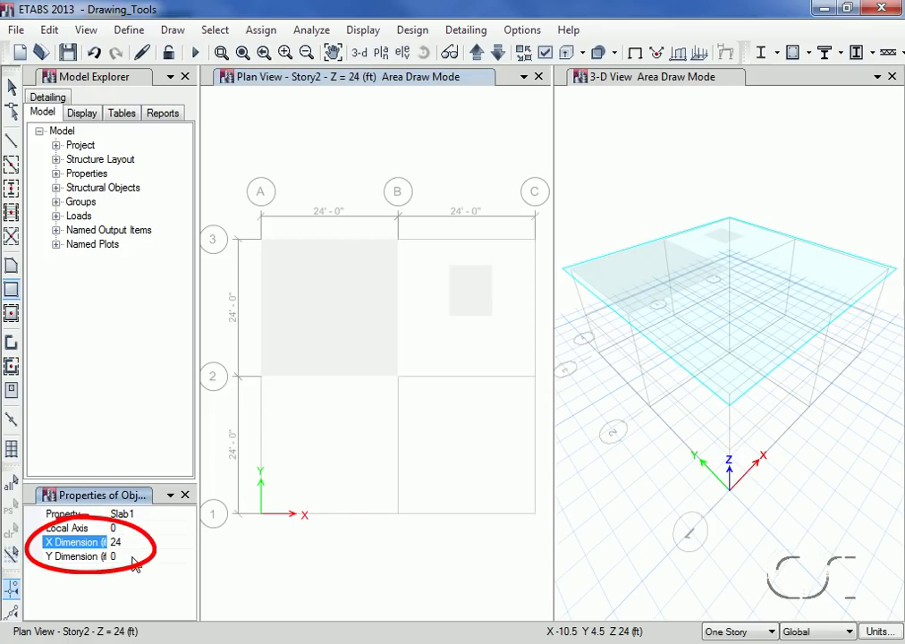
left_click(134, 556)
type("24")
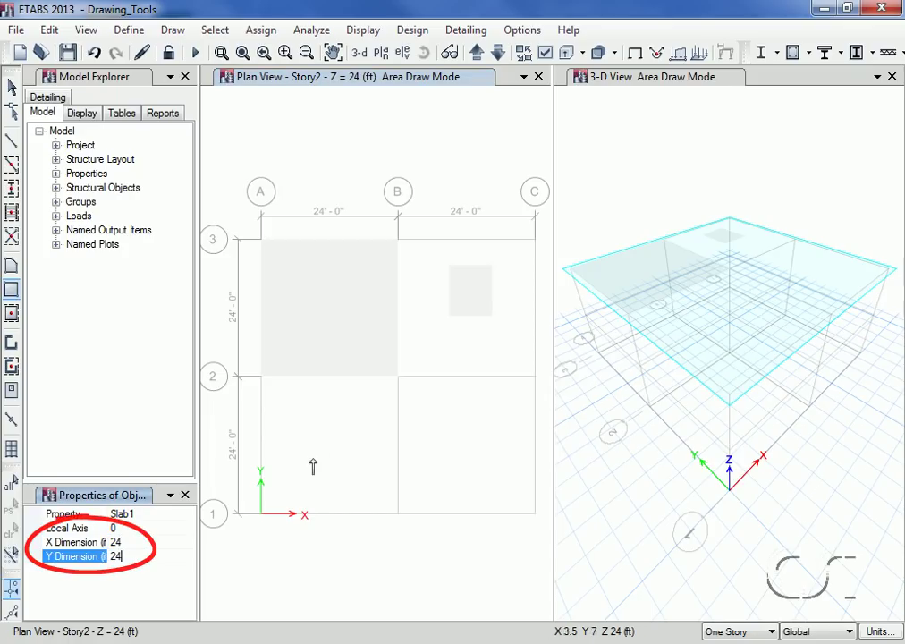
left_click(463, 352)
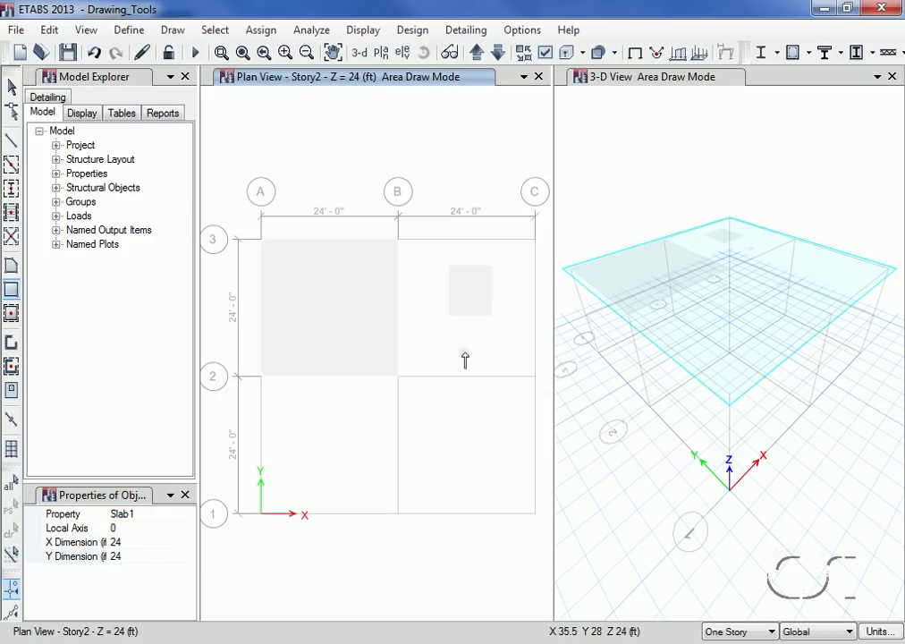
left_click(349, 419)
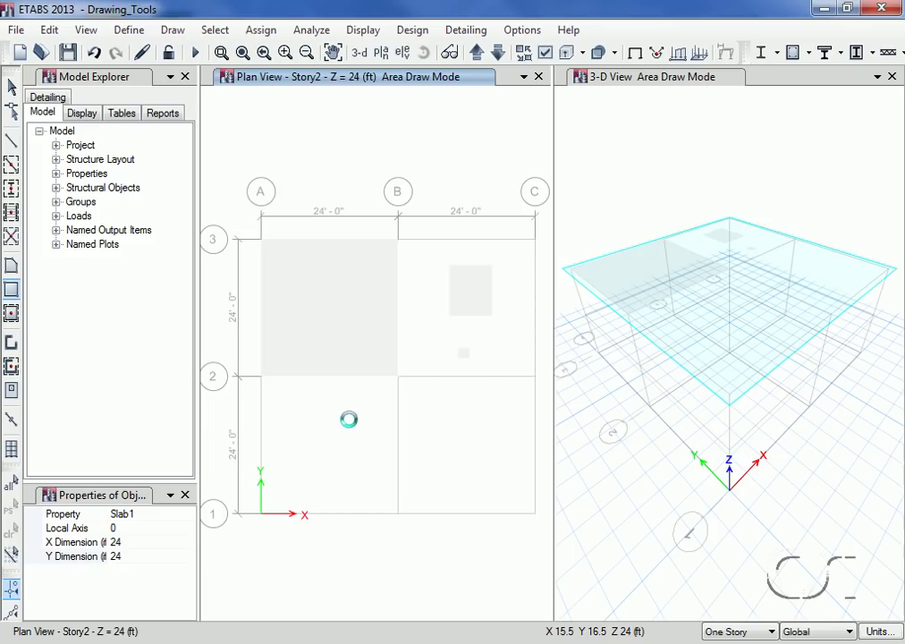
left_click(287, 452)
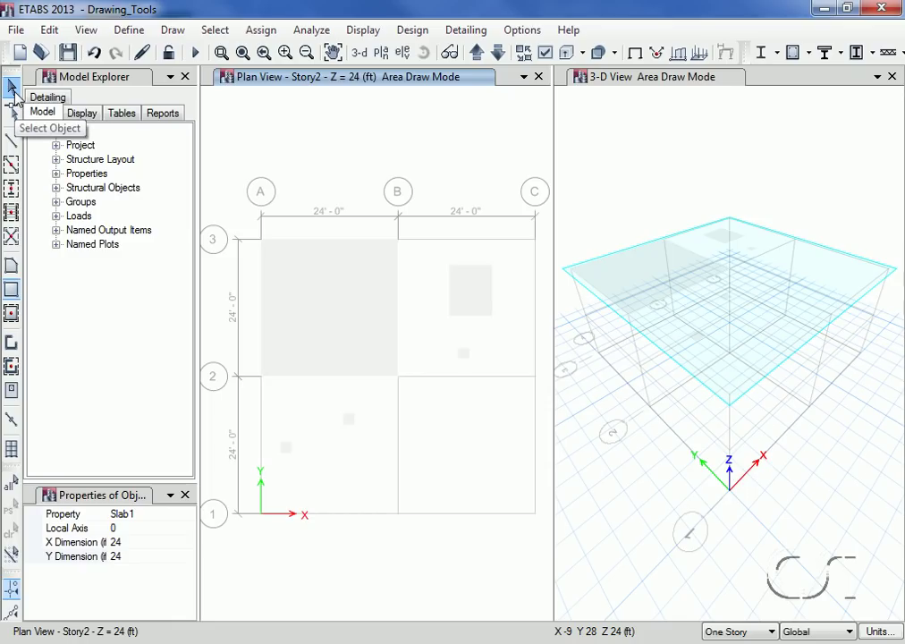
Step: Reshape the small B–C slab: pull two vertices toward grid B and stretch its right edge toward grid C
left_click(13, 93)
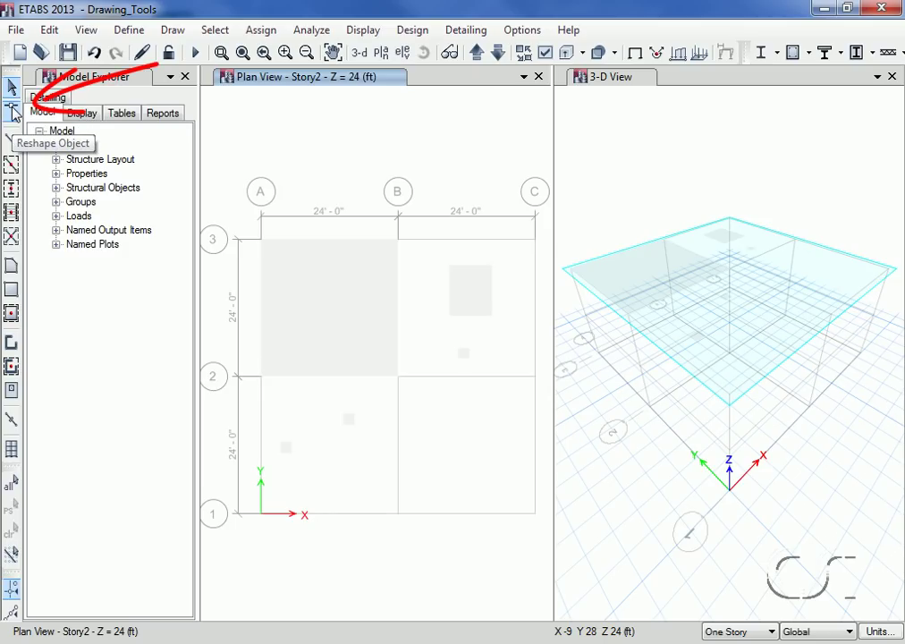
left_click(12, 110)
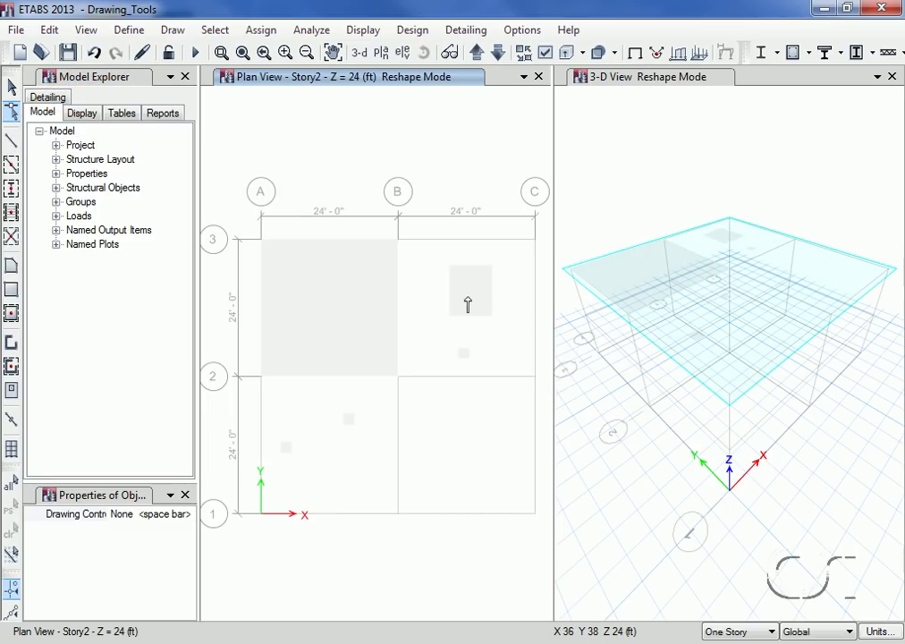
left_click(466, 304)
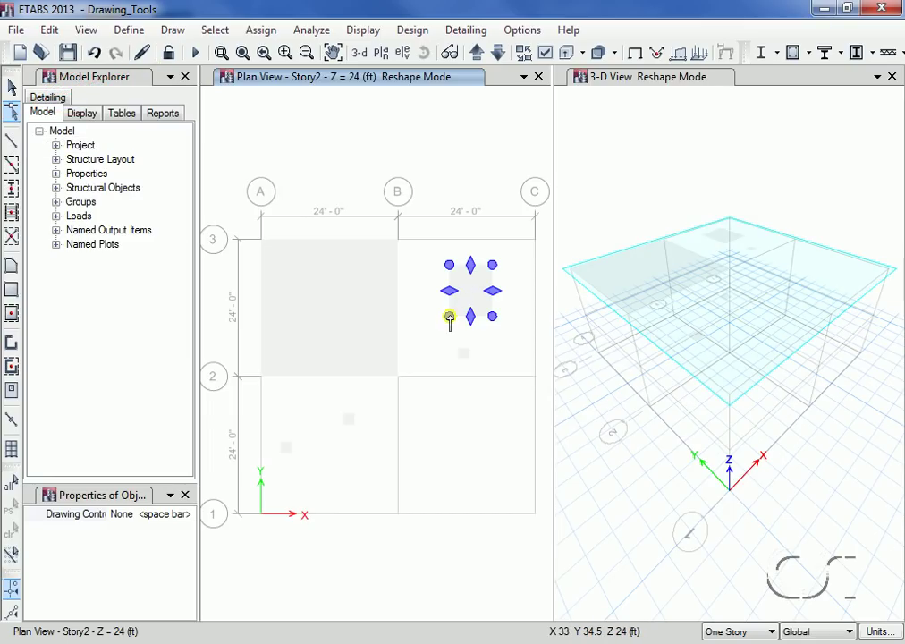
left_click_drag(449, 317, 425, 340)
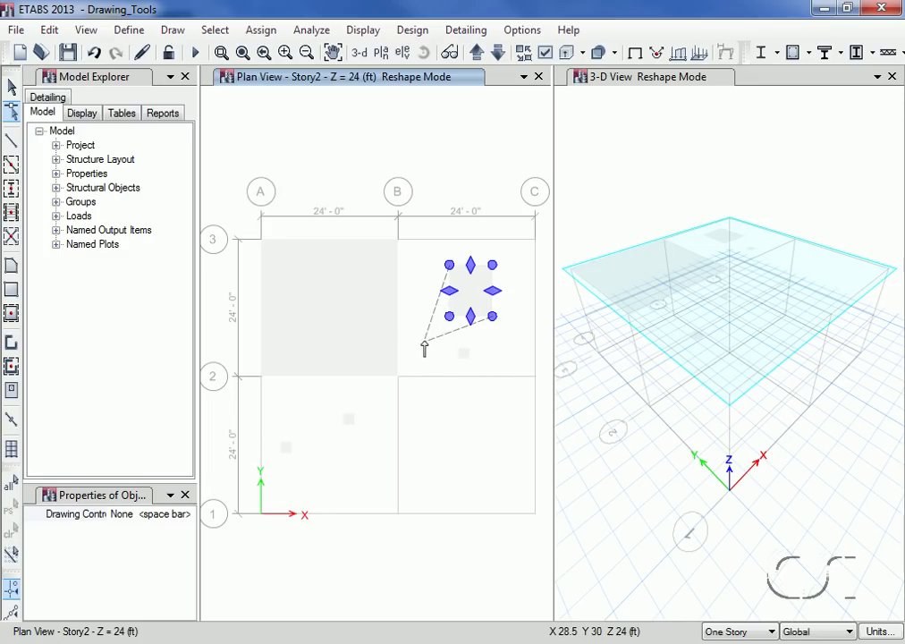
left_click(427, 347)
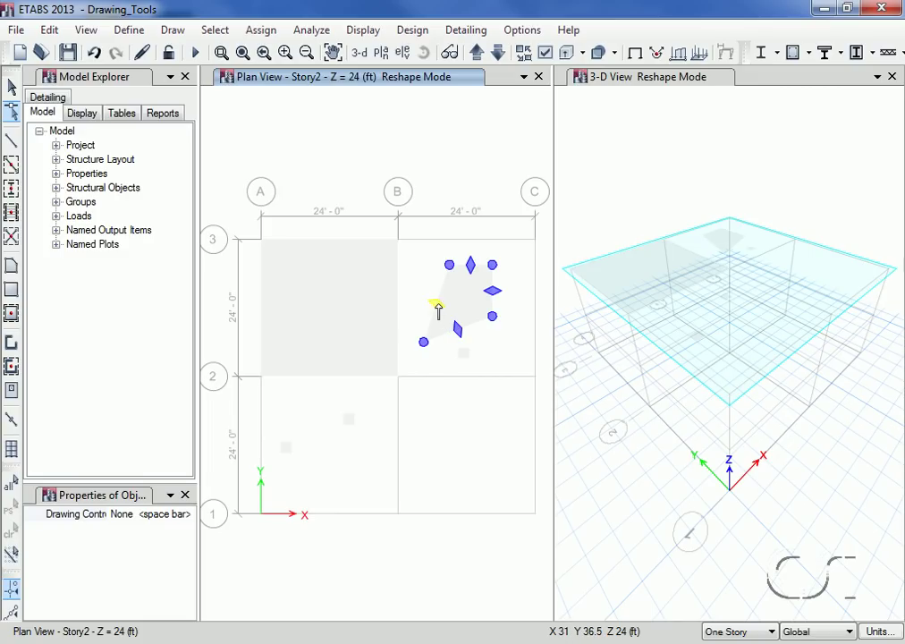
left_click_drag(436, 306, 414, 265)
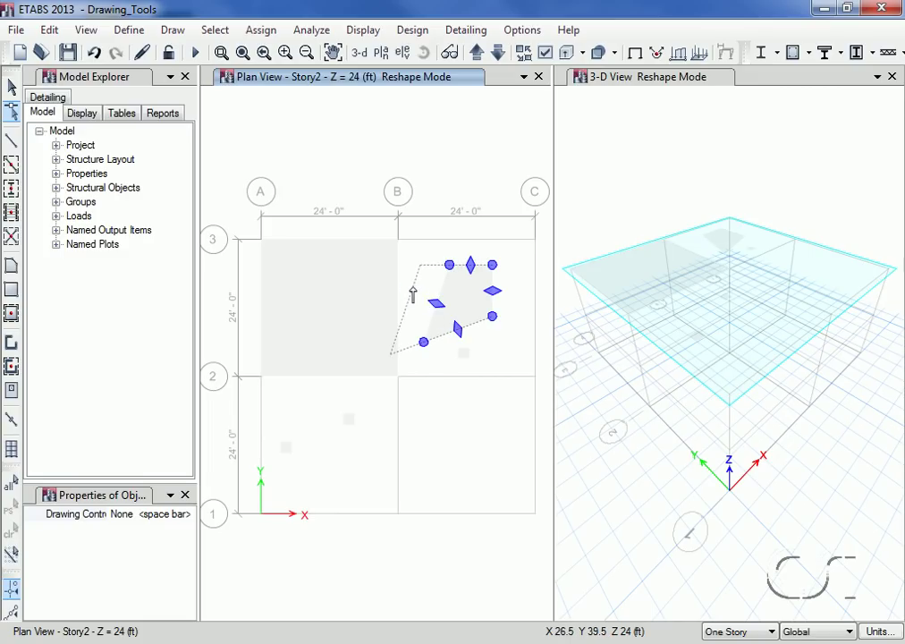
left_click(414, 265)
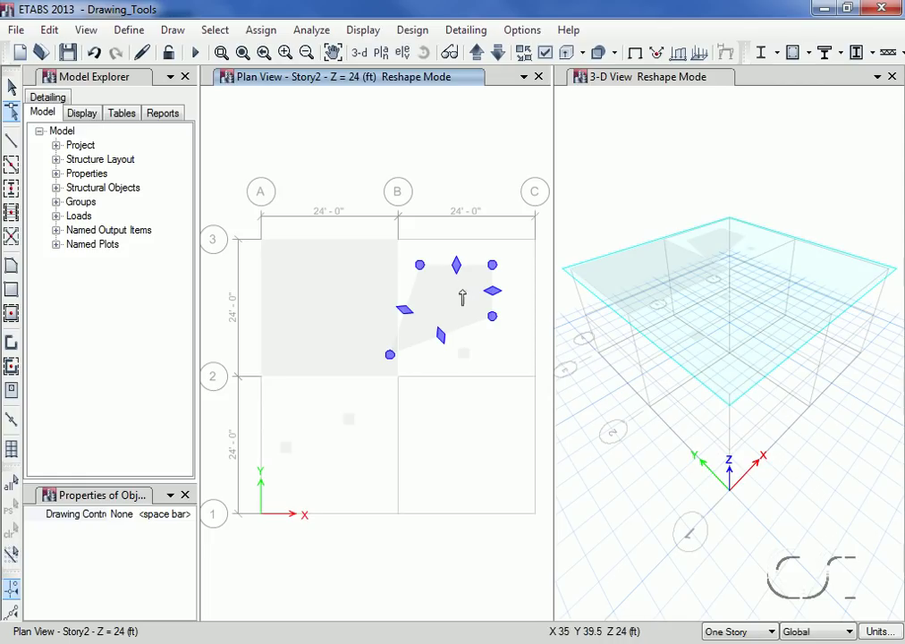
mouse_move(492, 291)
left_mouse_down()
mouse_move(515, 293)
mouse_move(535, 240)
left_mouse_up()
left_click(513, 288)
left_click(535, 243)
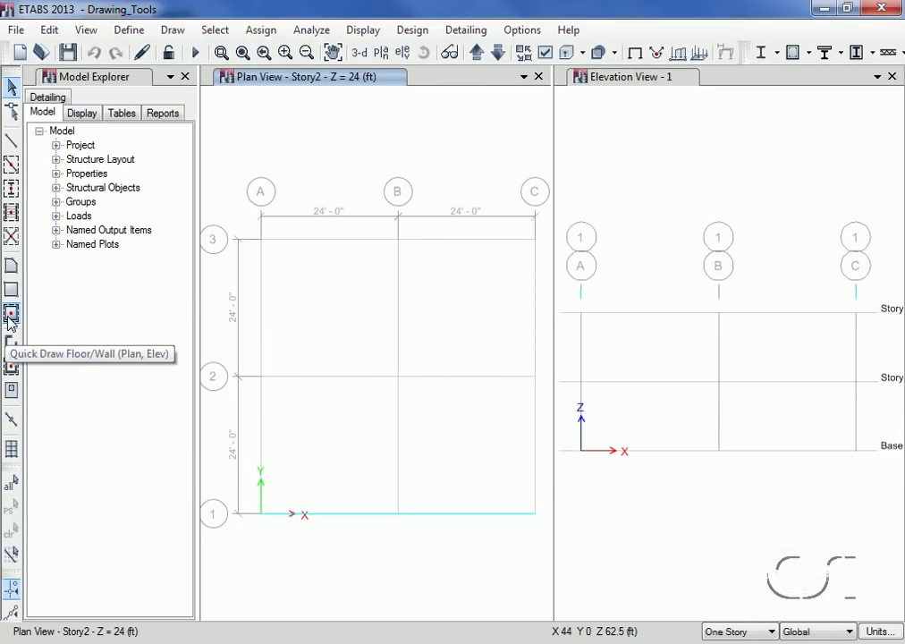
Step: Quick-draw slabs in bay A–B between grids 2–3 and in bays B–C between grids 1–3
left_click(10, 316)
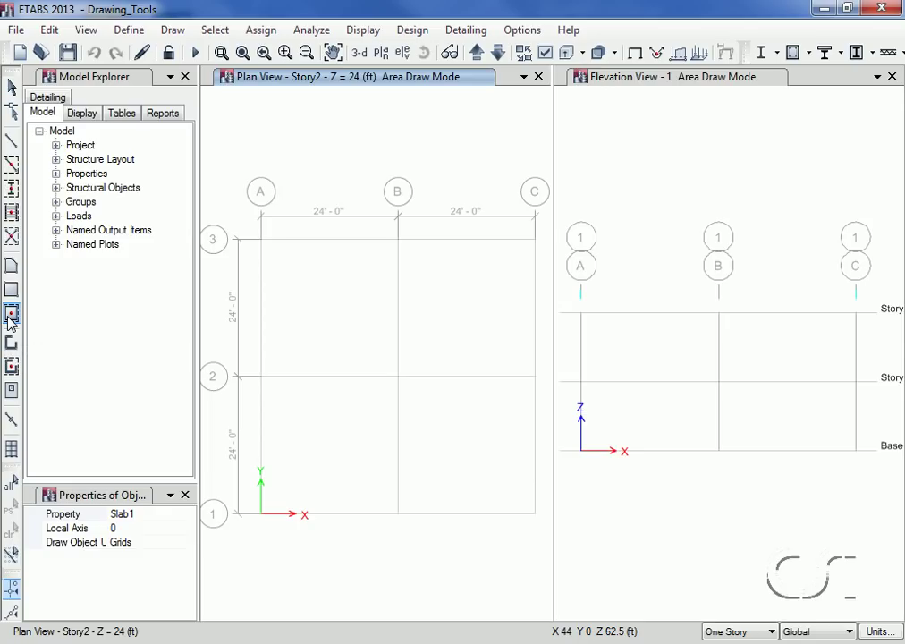
left_click(329, 306)
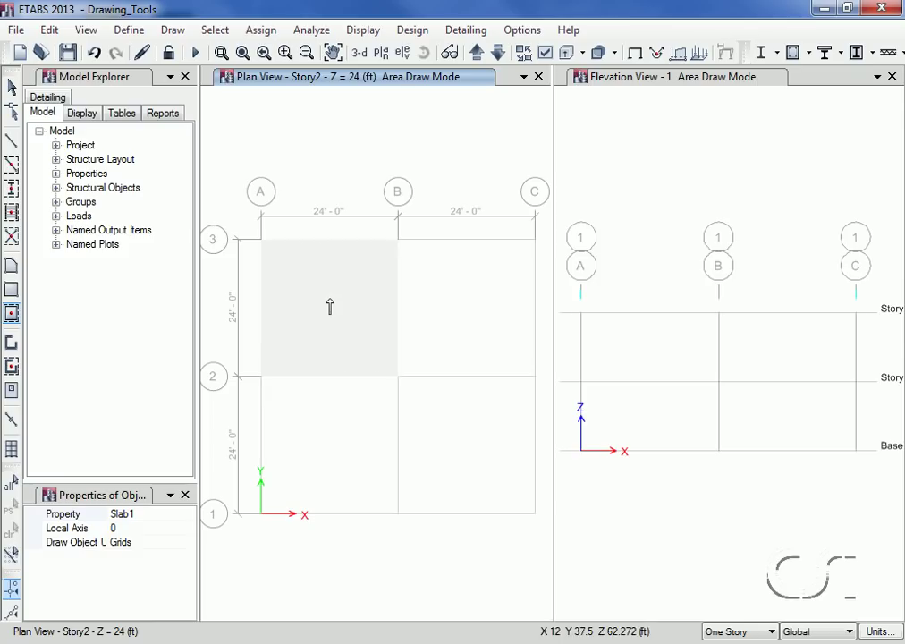
left_click_drag(386, 221, 548, 541)
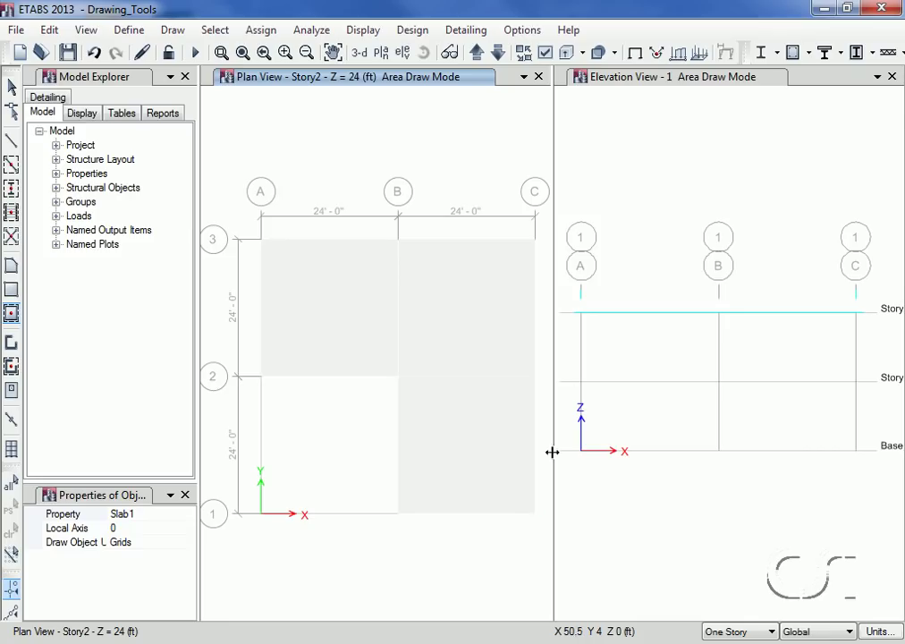
Step: In the grid 1 elevation, add walls in bay A–B and across bay B–C on both stories
left_click(630, 82)
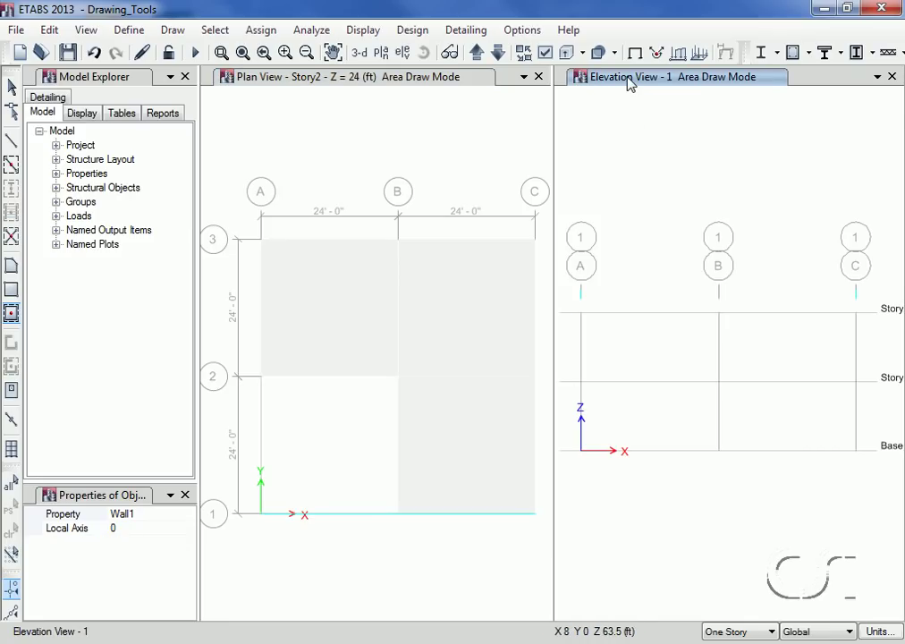
left_click(612, 346)
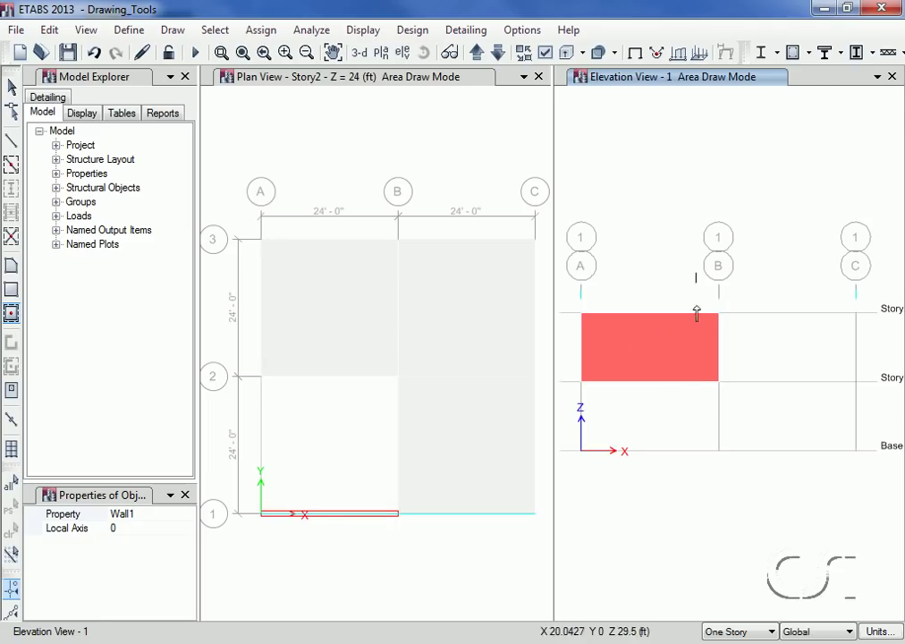
left_click_drag(696, 272, 868, 466)
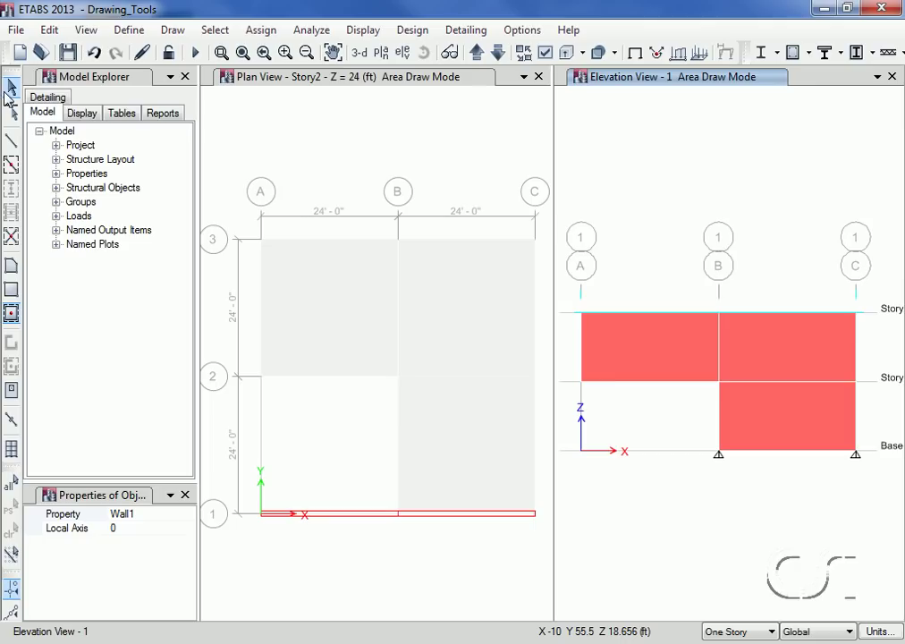
left_click(10, 87)
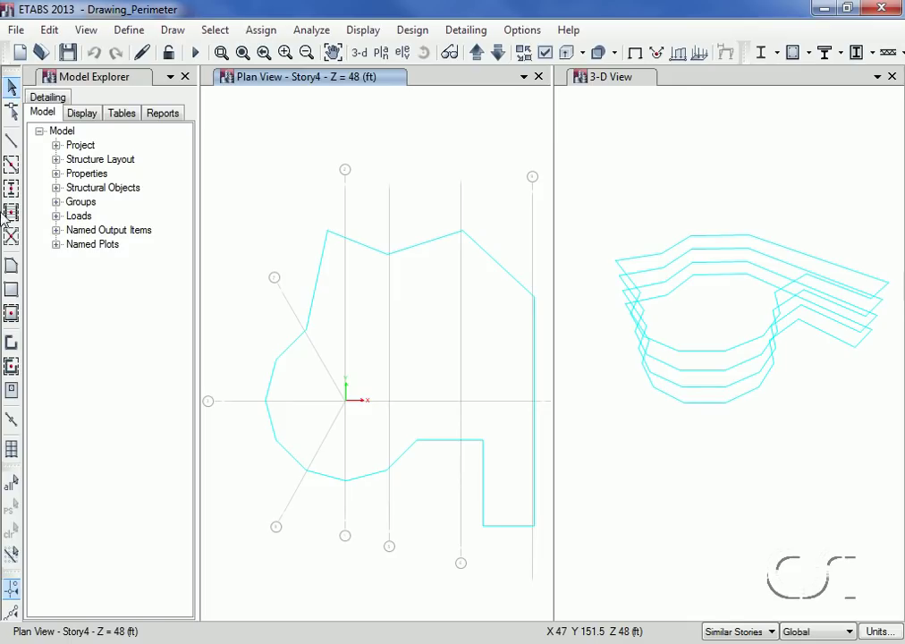
Step: Base quick-drawn floors on Perimeter Lines and window the Story4 outline to fill it with a slab
left_click(12, 314)
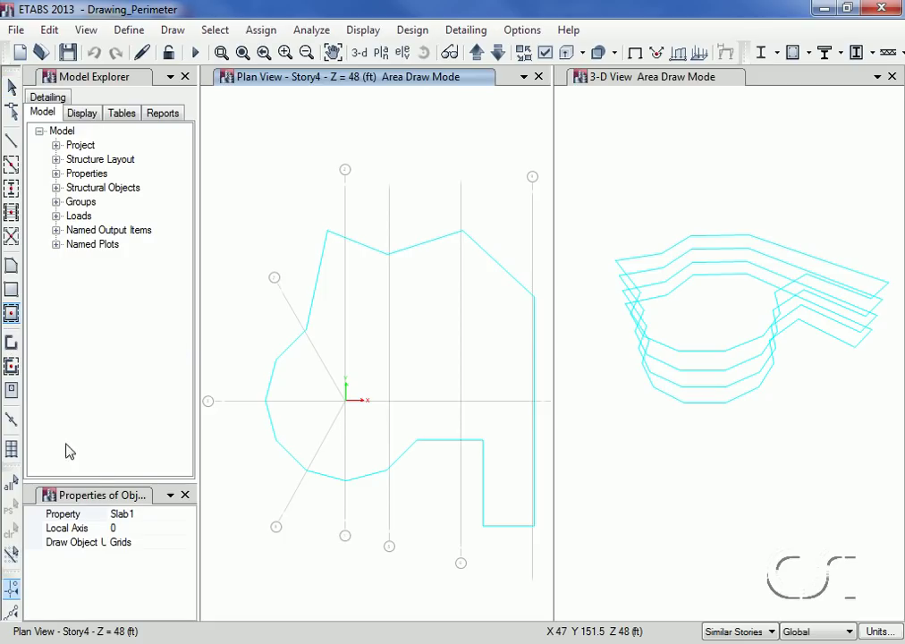
left_click(123, 542)
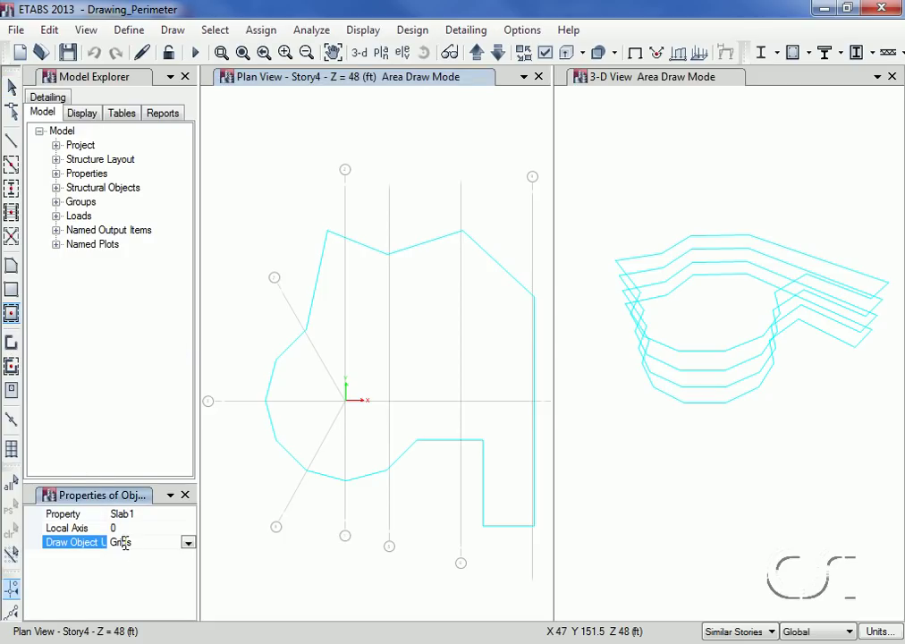
left_click(187, 543)
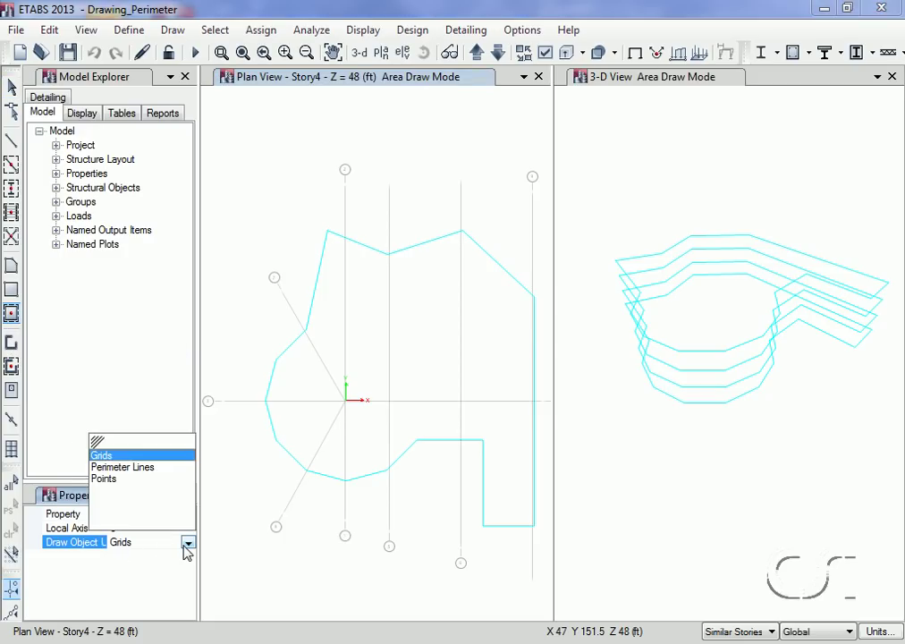
left_click(149, 478)
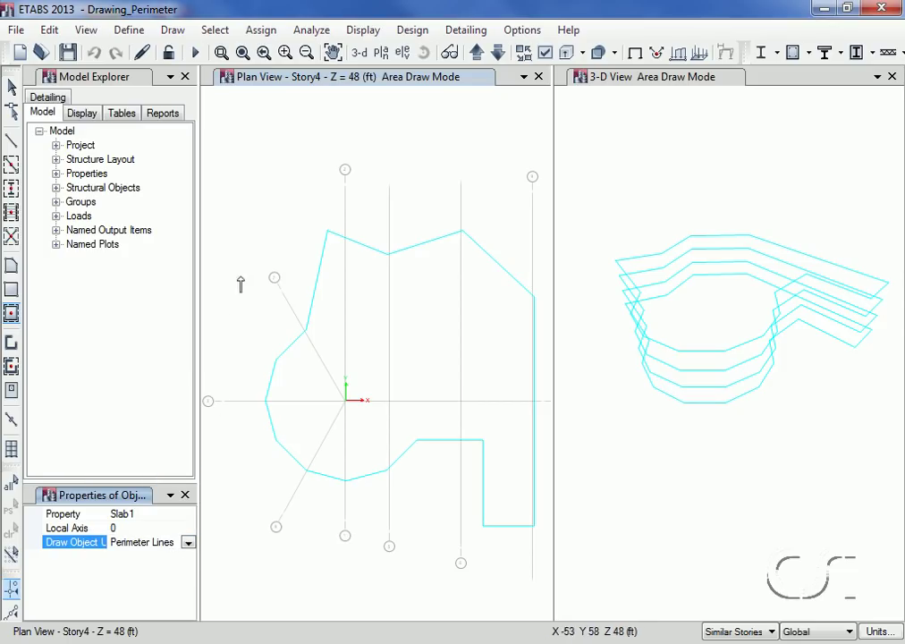
mouse_move(232, 202)
left_mouse_down()
mouse_move(278, 432)
mouse_move(546, 545)
left_mouse_up()
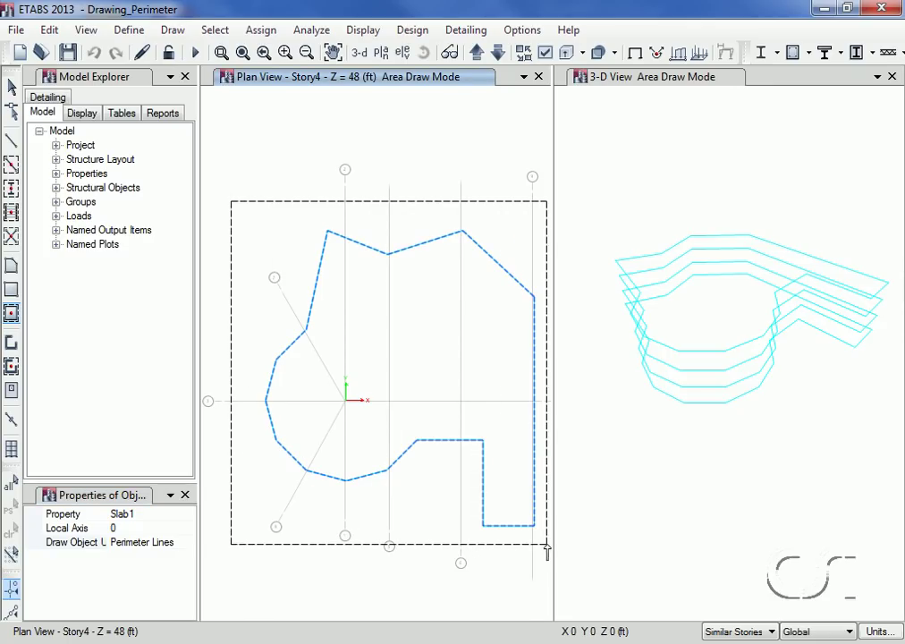
left_click_drag(546, 547, 547, 552)
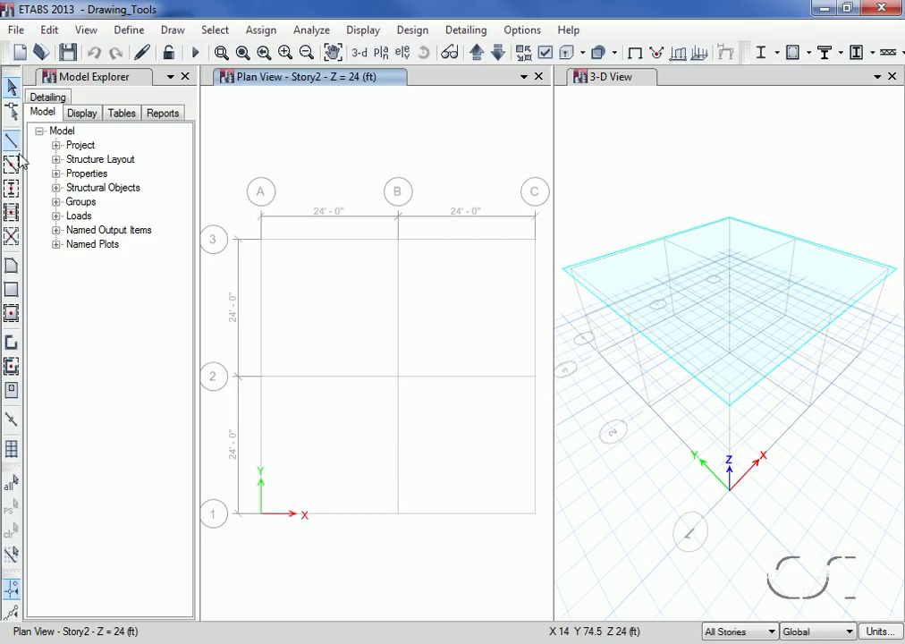
Step: Draw three connected zigzag wall legs in plan across the bay between grids 2 and 3
left_click(11, 345)
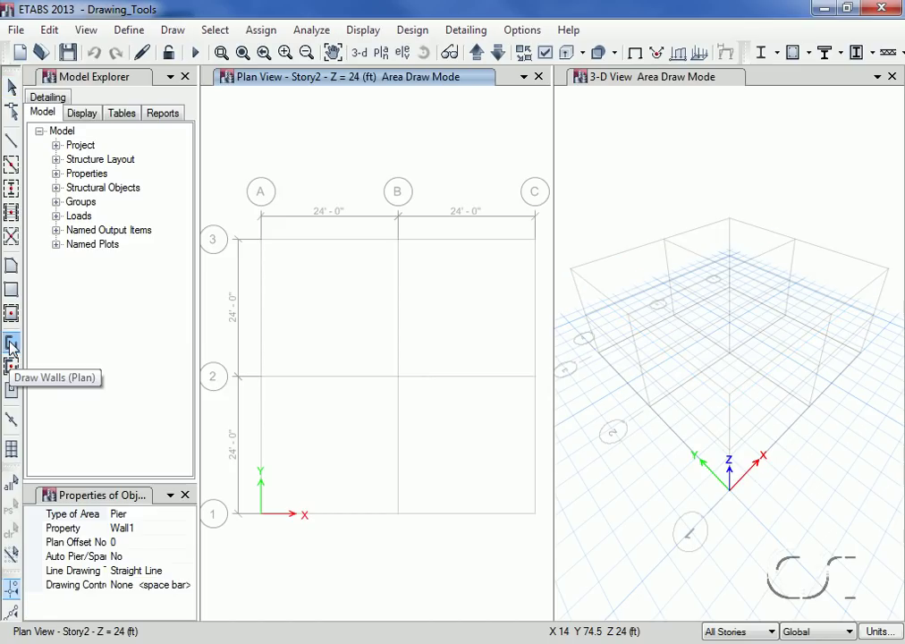
left_click(282, 299)
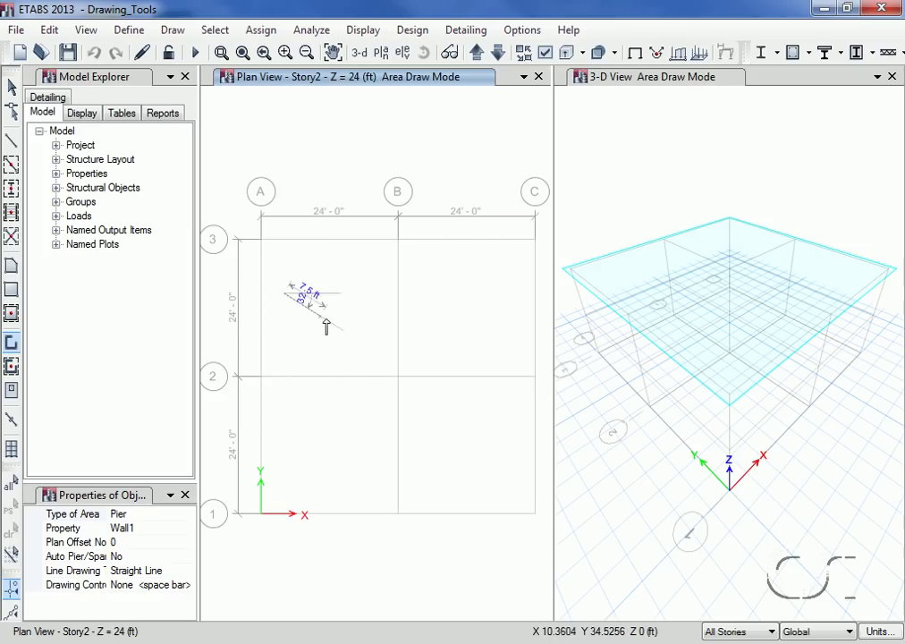
left_click(342, 334)
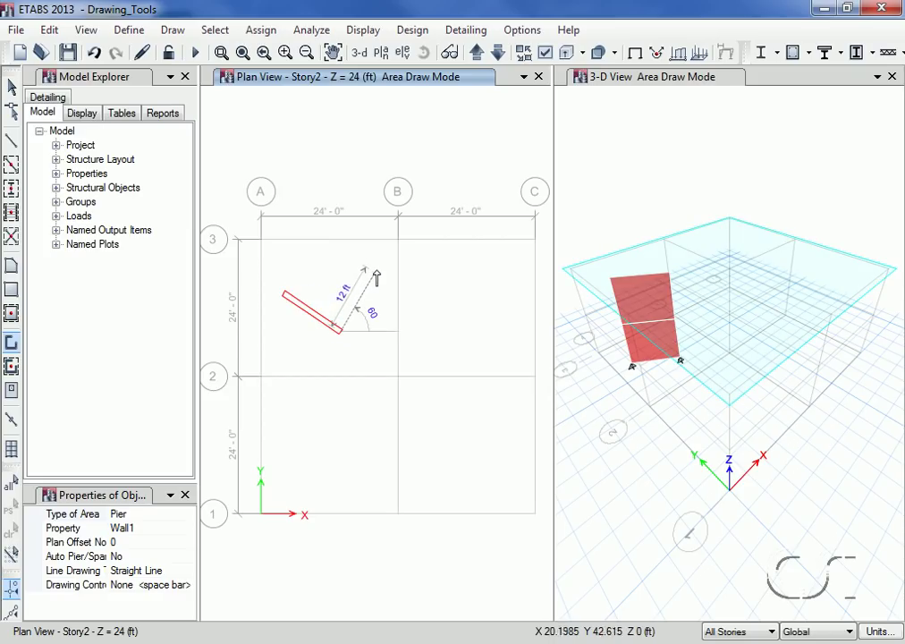
left_click(379, 262)
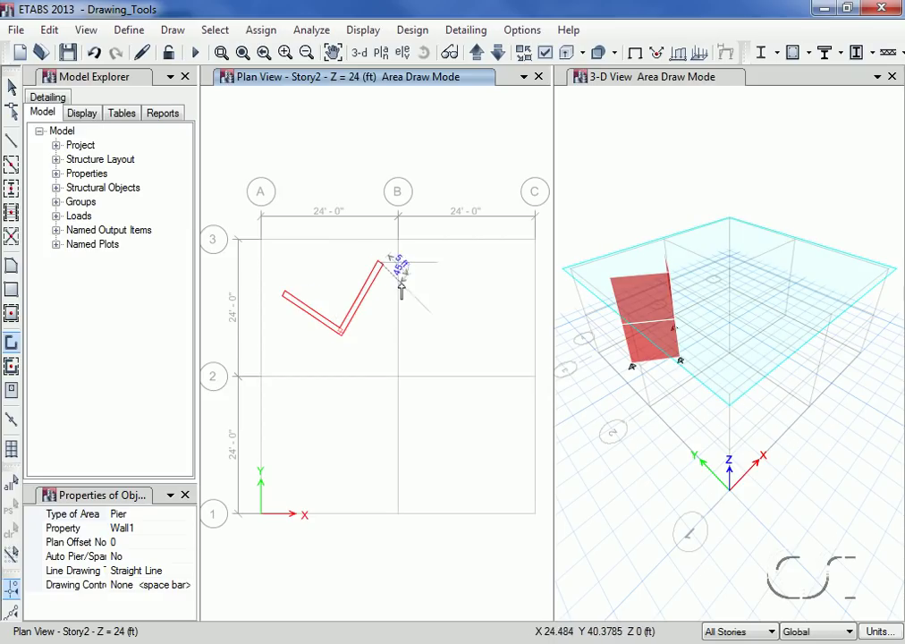
left_click(441, 324)
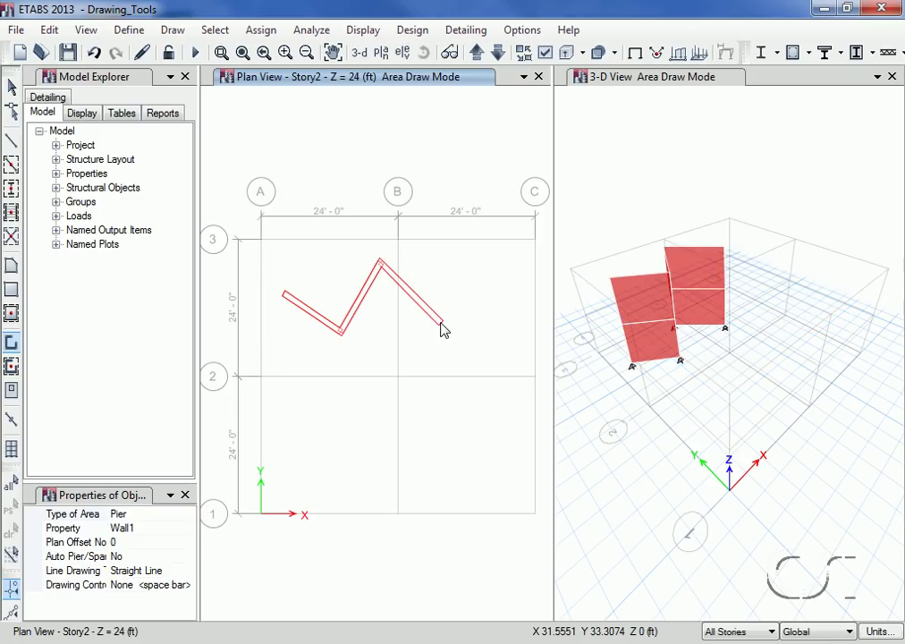
Step: Add a fourth wall leg constrained to a 45° angle
left_click(145, 585)
left_click(188, 586)
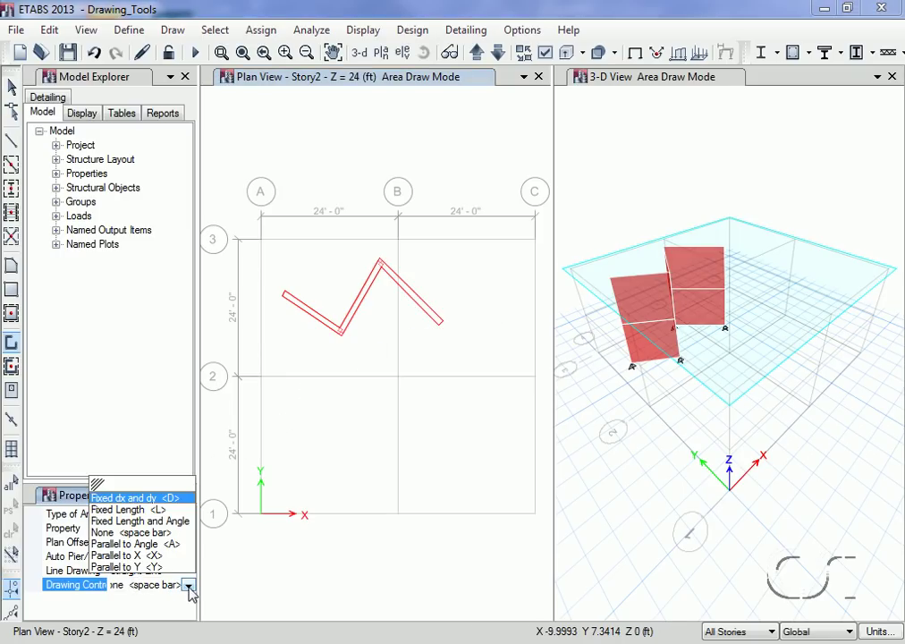
left_click(175, 544)
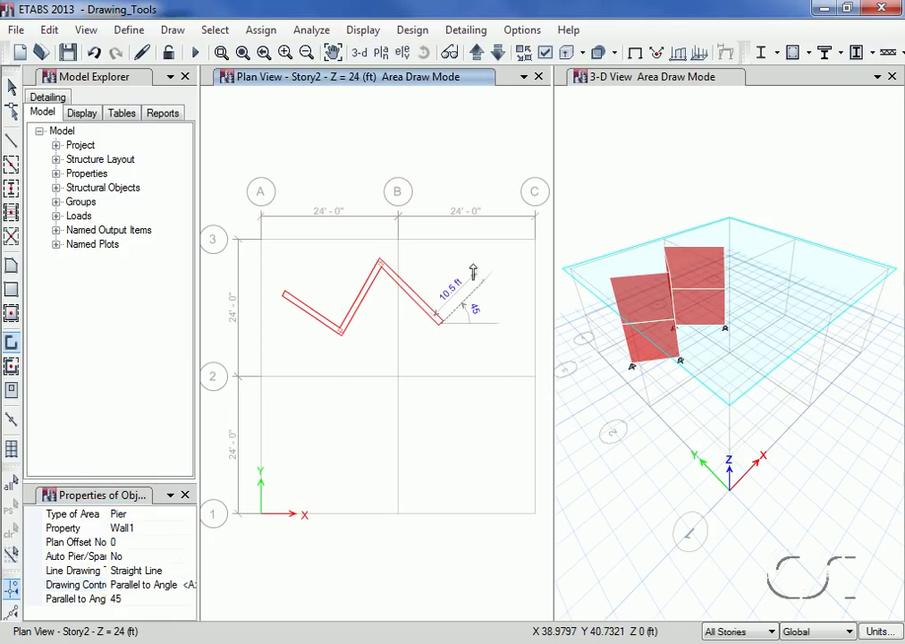
left_click(489, 283)
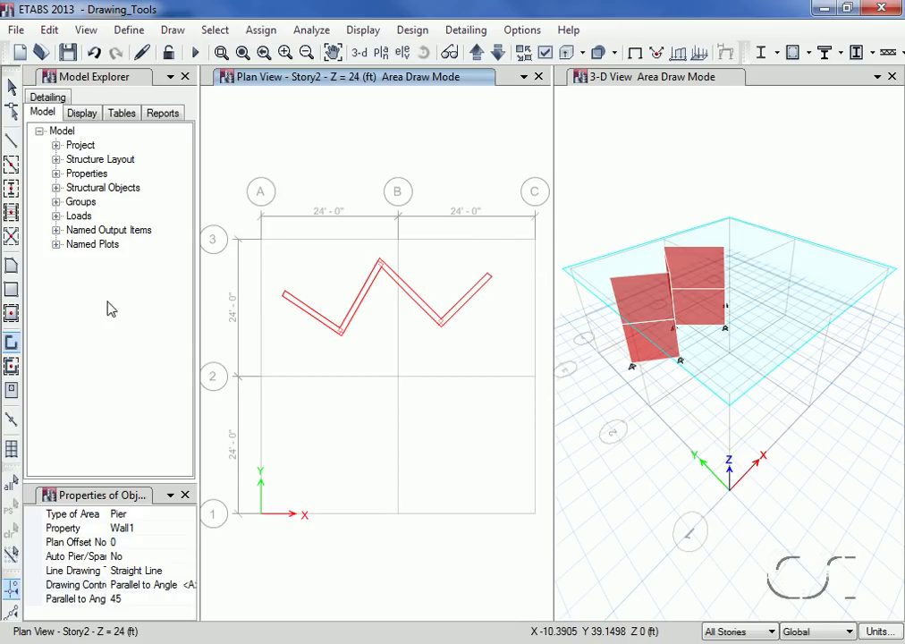
Step: Quick-draw walls on grid 1 between A and B and around bay B–C/1–2
left_click(12, 367)
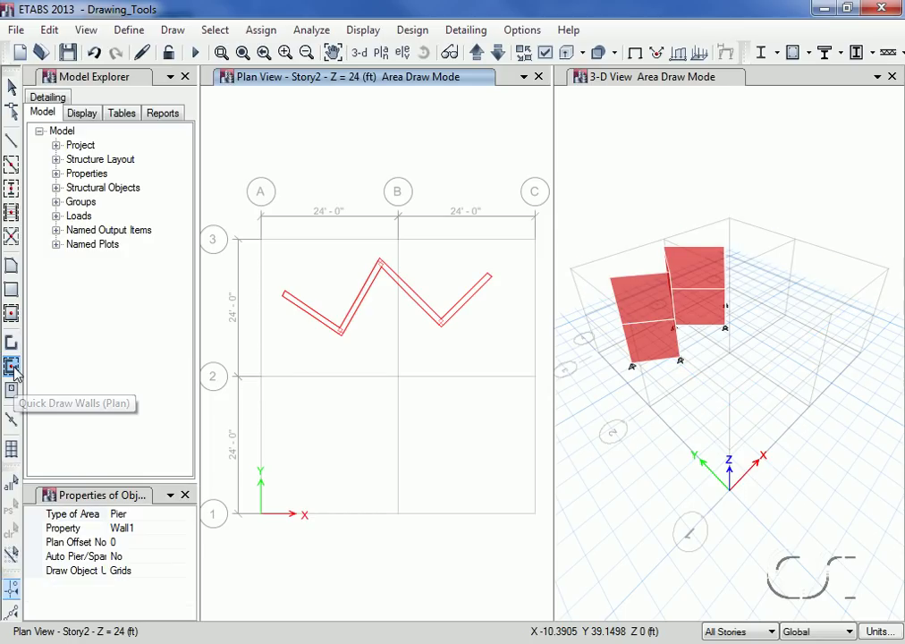
left_click(324, 521)
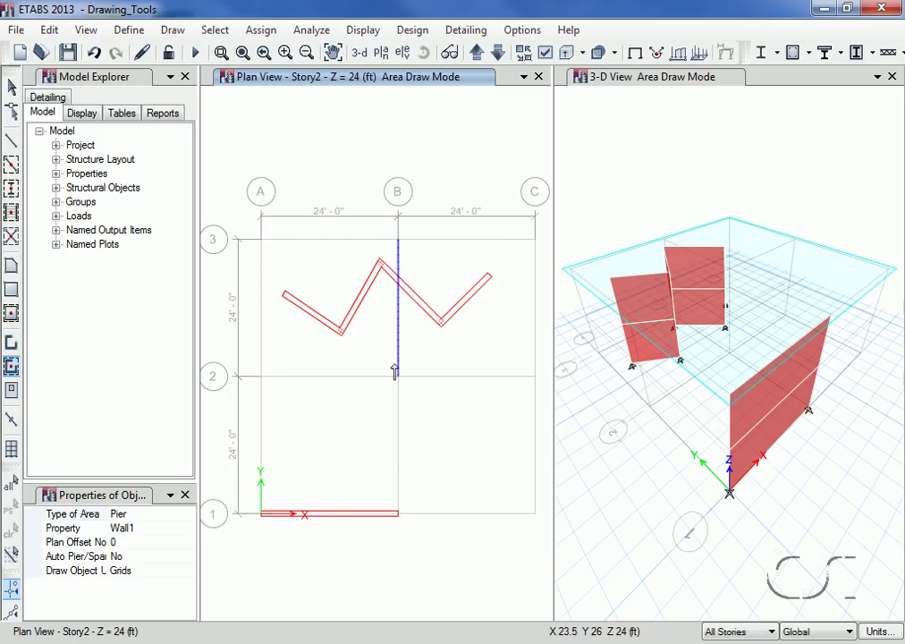
mouse_move(384, 358)
left_mouse_down()
mouse_move(433, 502)
mouse_move(544, 534)
left_mouse_up()
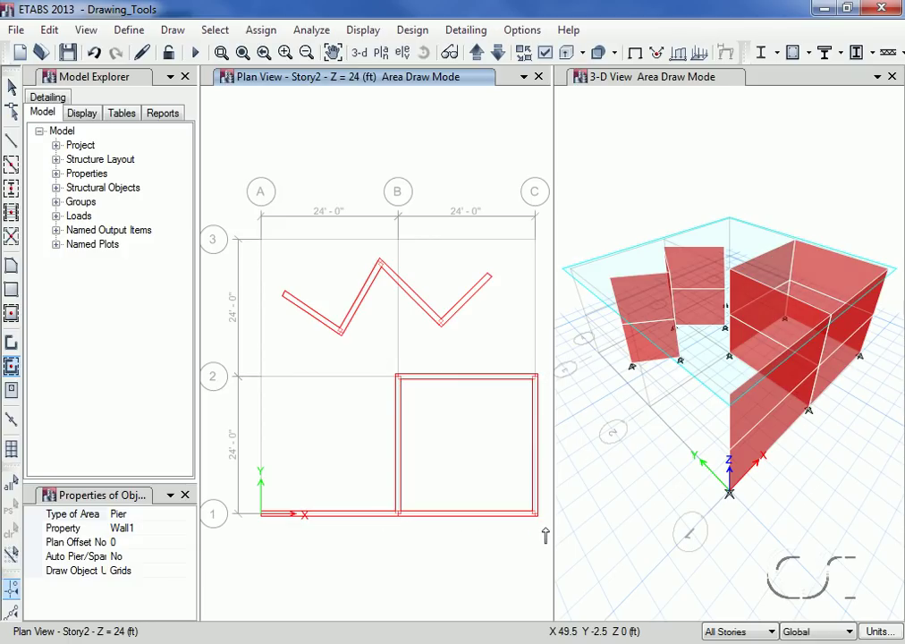
Step: Add a wall along grid A with a plan offset of 3
left_click(137, 542)
type("36")
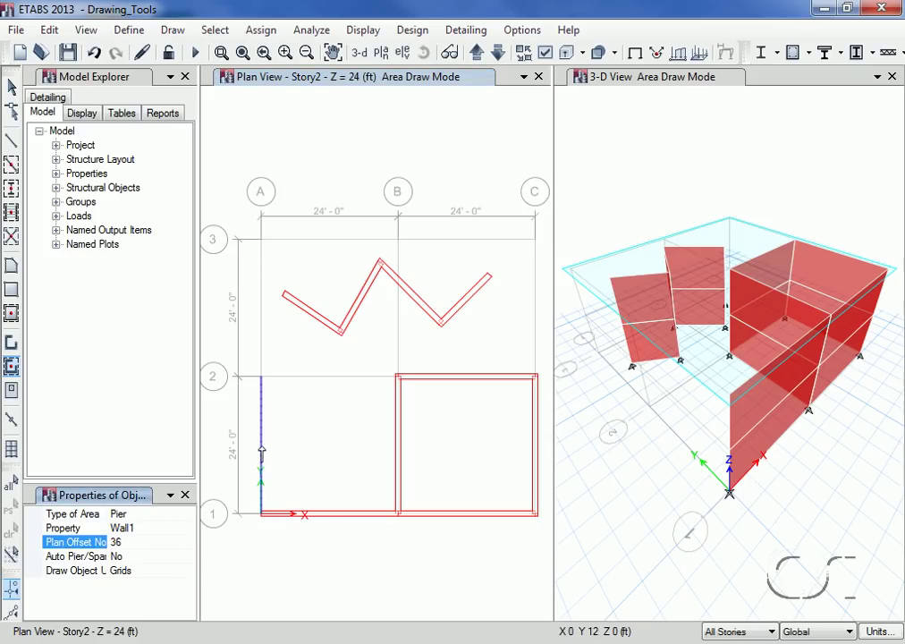
left_click(261, 451)
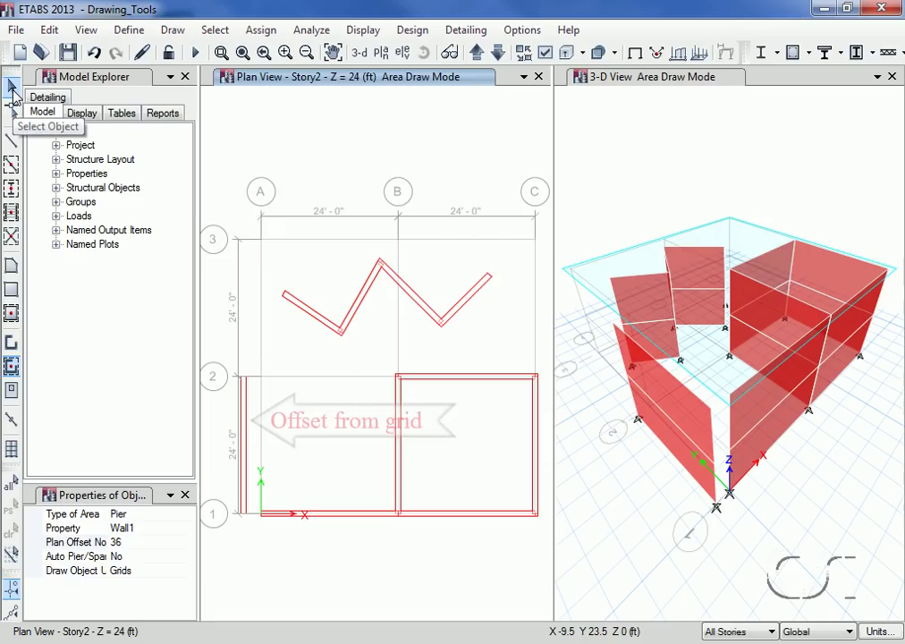
left_click(12, 91)
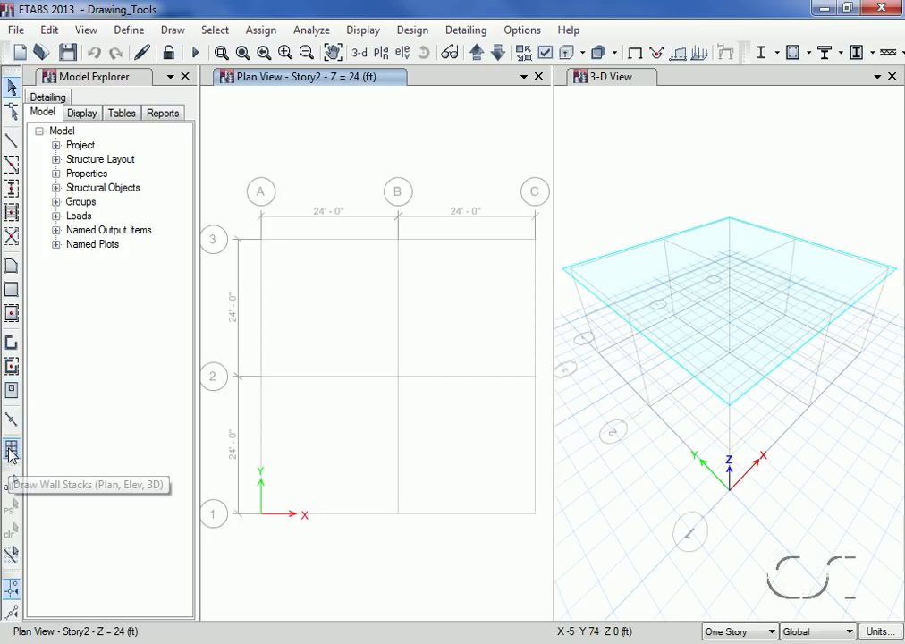
Step: Open the New Wall Stack dialog from Draw Wall Stacks
left_click(11, 451)
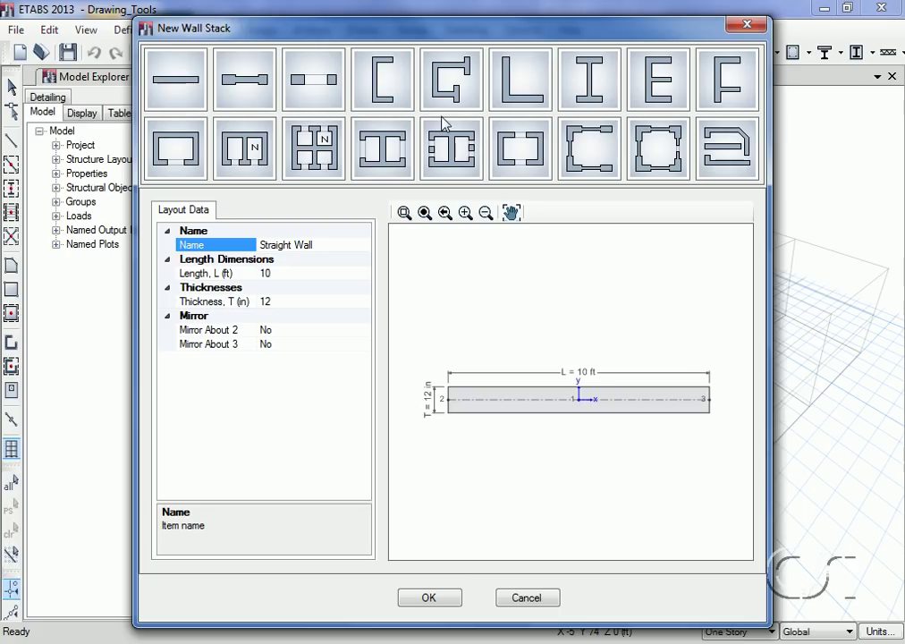
Step: Define a Double Cell Wall stack: LX1 15, LX2 10, Ly 12, T1 16, T2 10
left_click(387, 152)
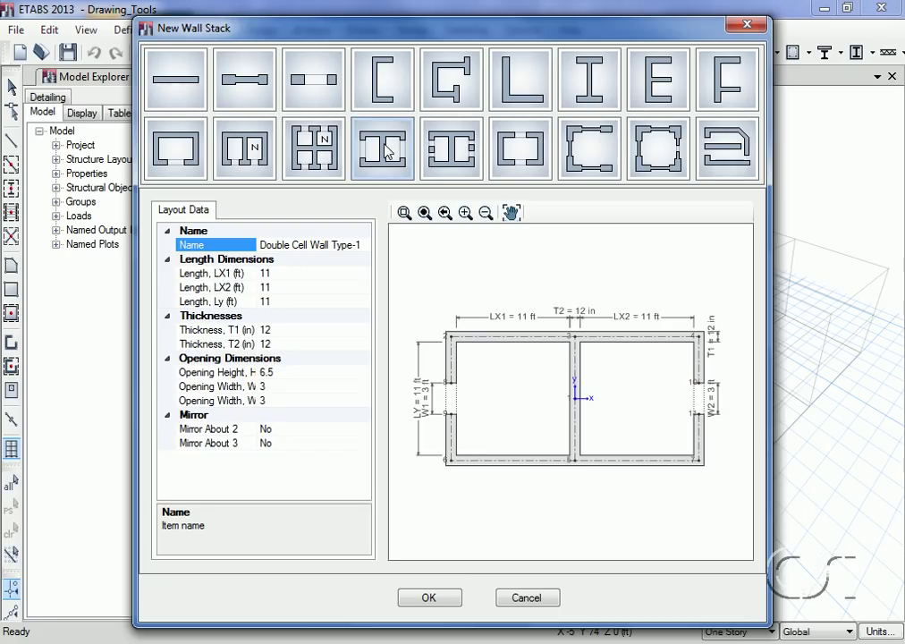
left_click(281, 273)
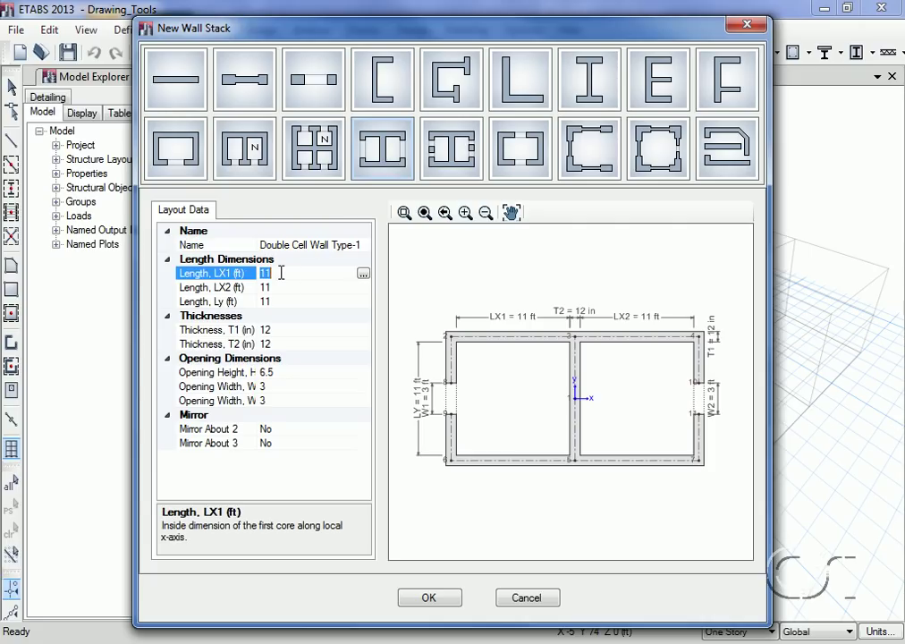
type("15")
left_click(280, 287)
type("10")
left_click(275, 299)
type("12")
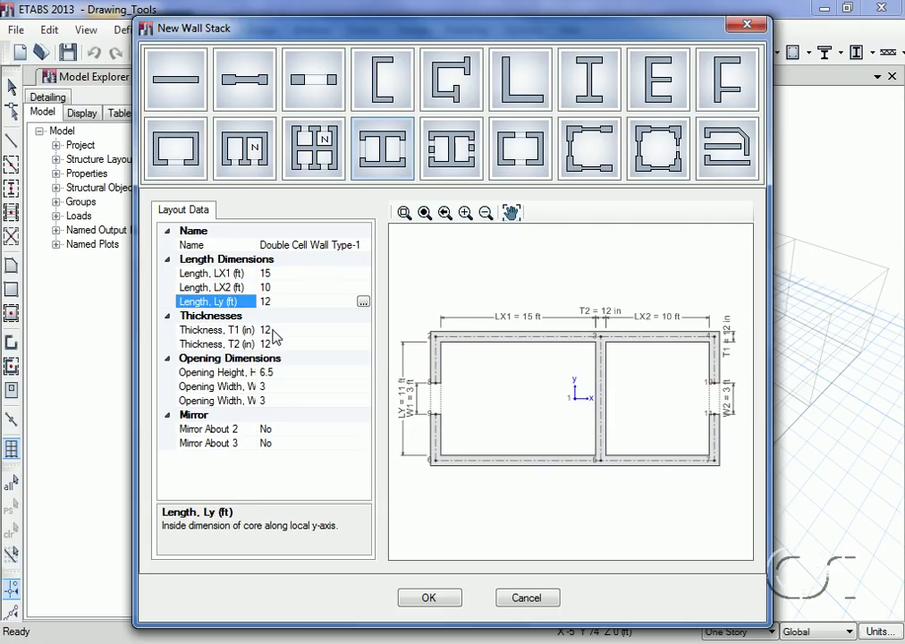
left_click(274, 330)
type("16")
left_click(275, 344)
type("1")
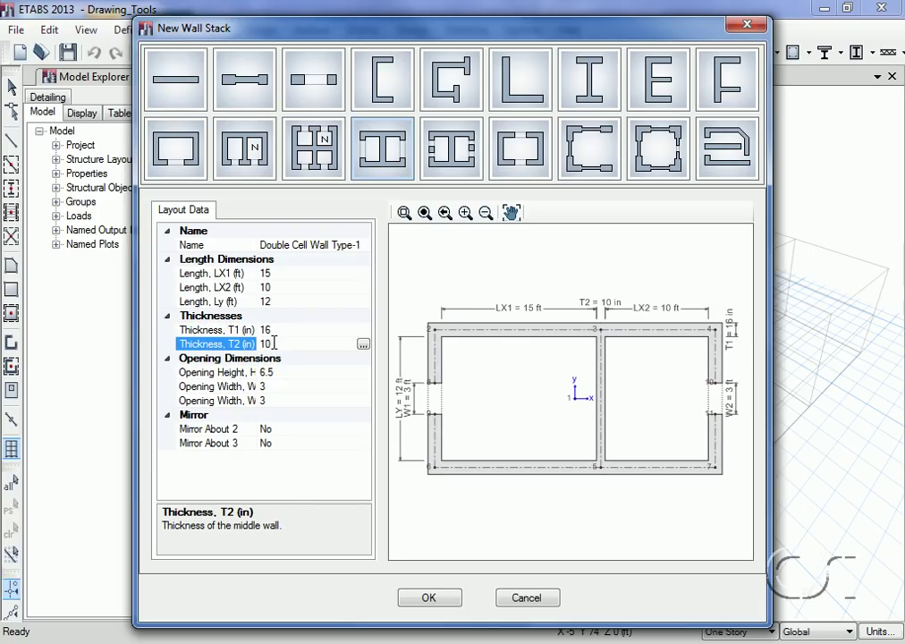
left_click(428, 599)
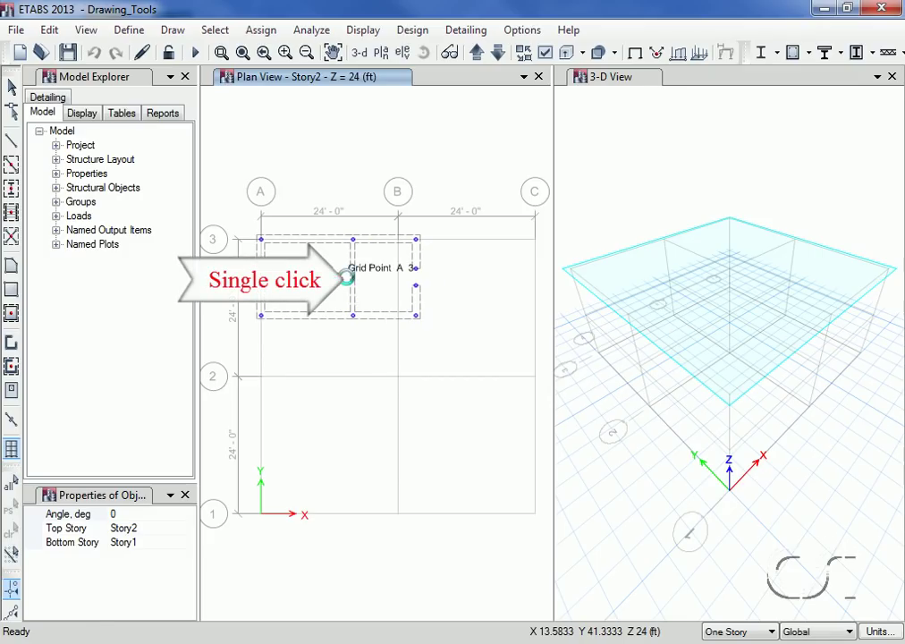
Step: Place the wall stack at A3, then a 25°-rotated, Story1-top stack between grids 1 and 2
left_click(348, 283)
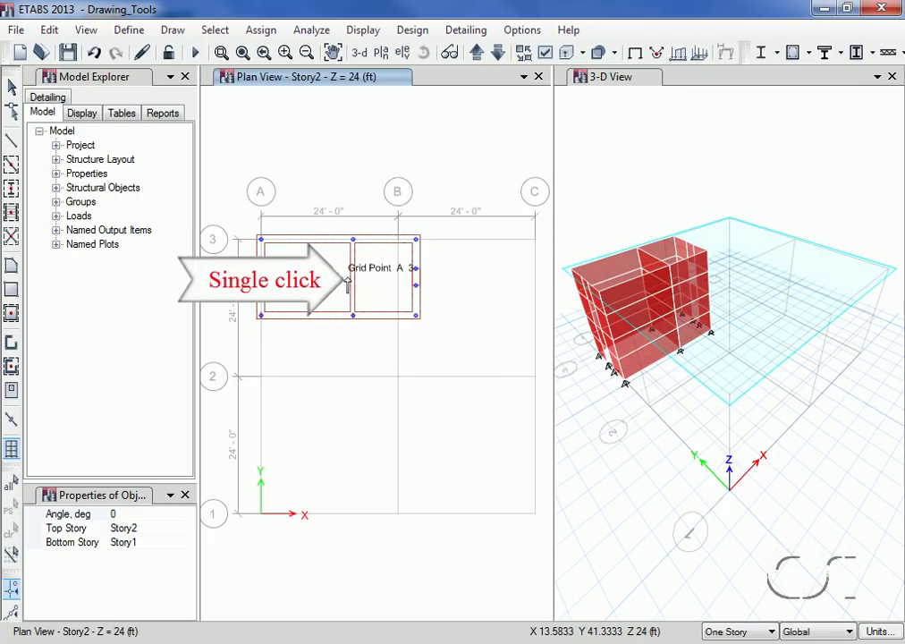
left_click(134, 514)
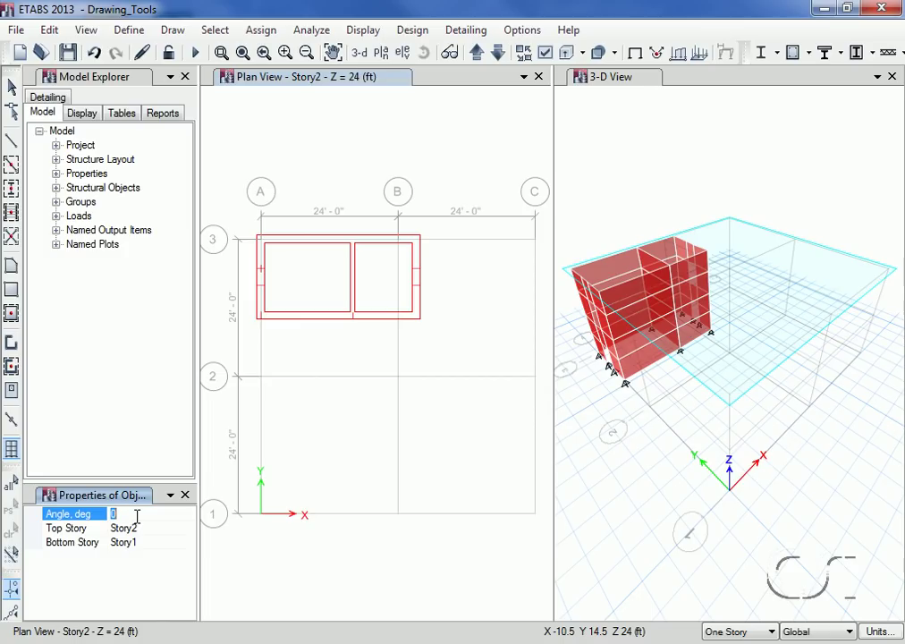
type("25")
left_click(152, 529)
left_click(188, 529)
left_click(138, 553)
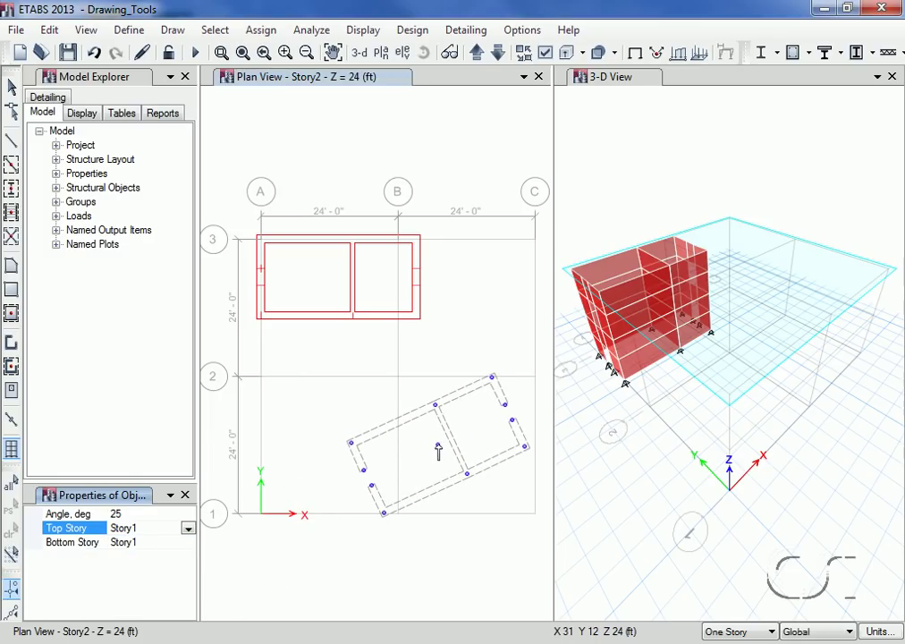
left_click(436, 444)
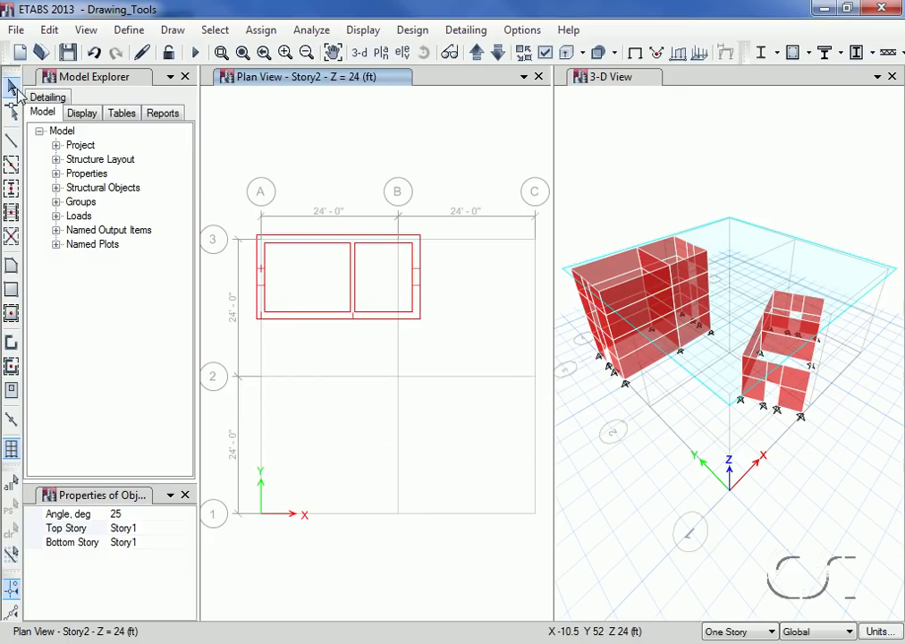
left_click(14, 89)
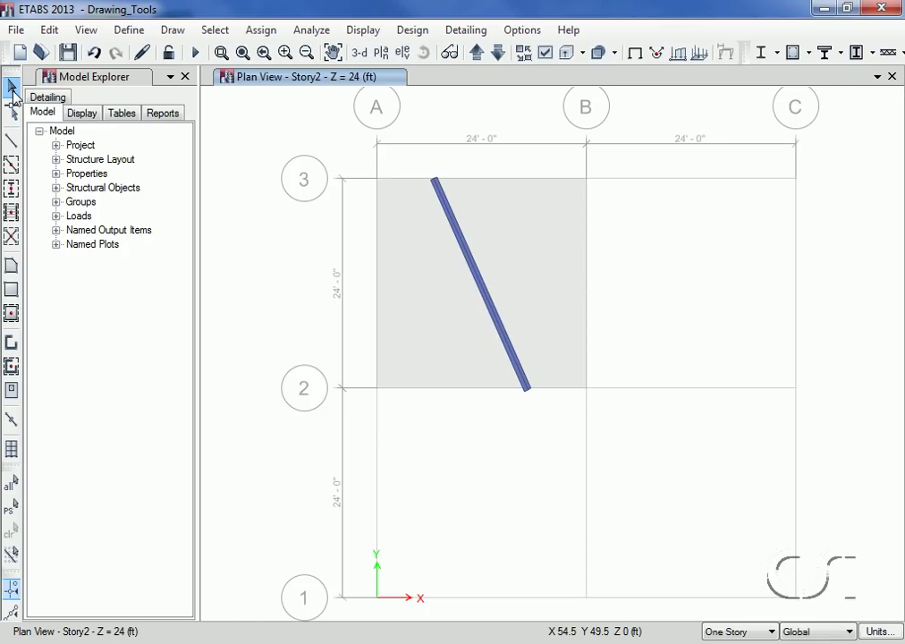
Step: Cookie-cut the A–B bay floor along the selected diagonal beam using Divide Shells
left_click(503, 259)
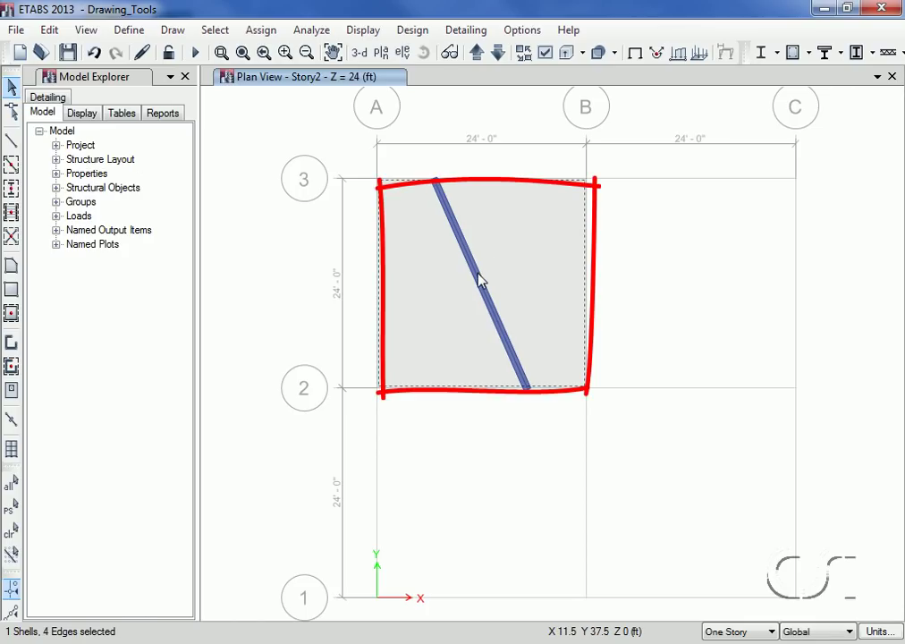
left_click(479, 279)
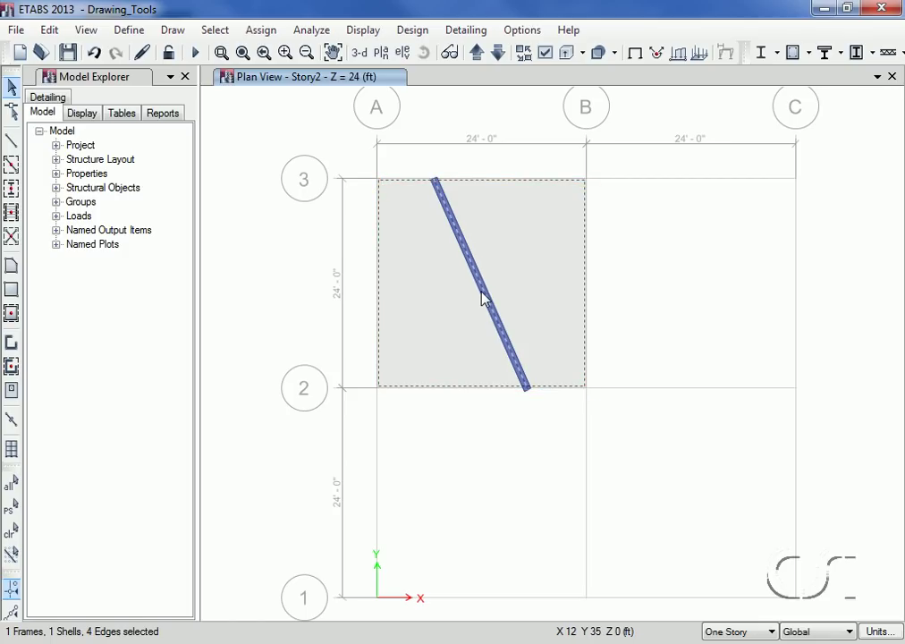
left_click(50, 29)
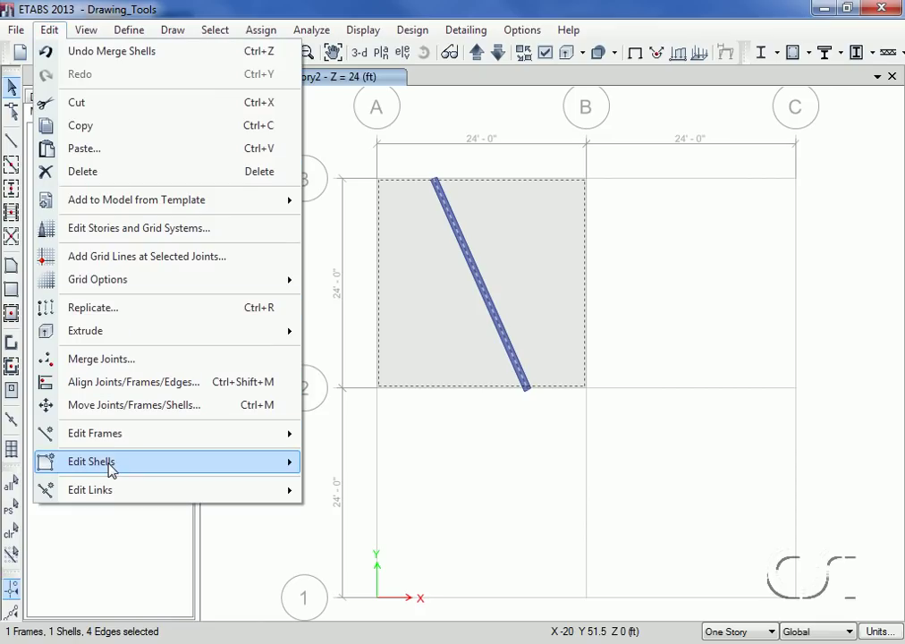
mouse_move(92, 461)
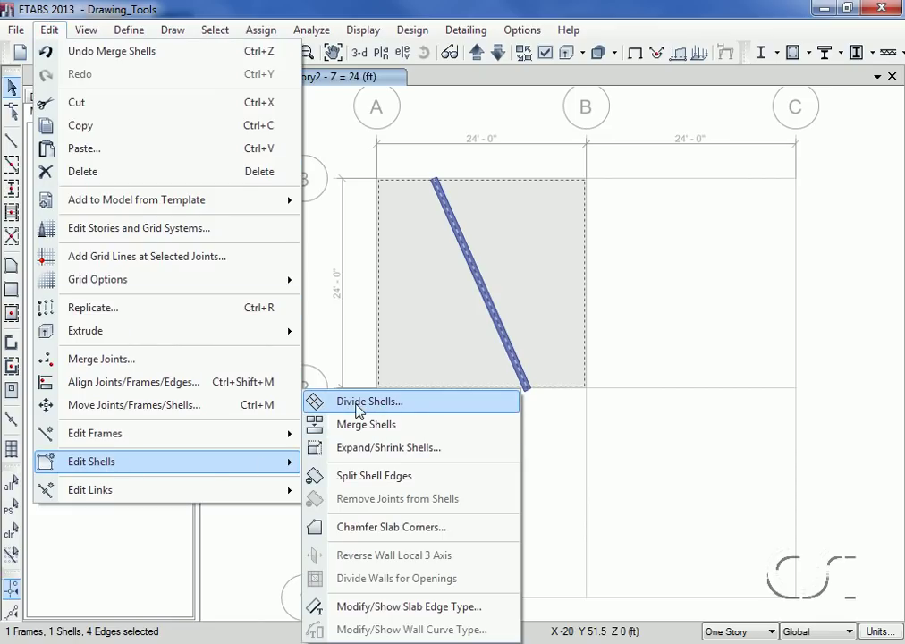
left_click(415, 416)
left_click(268, 308)
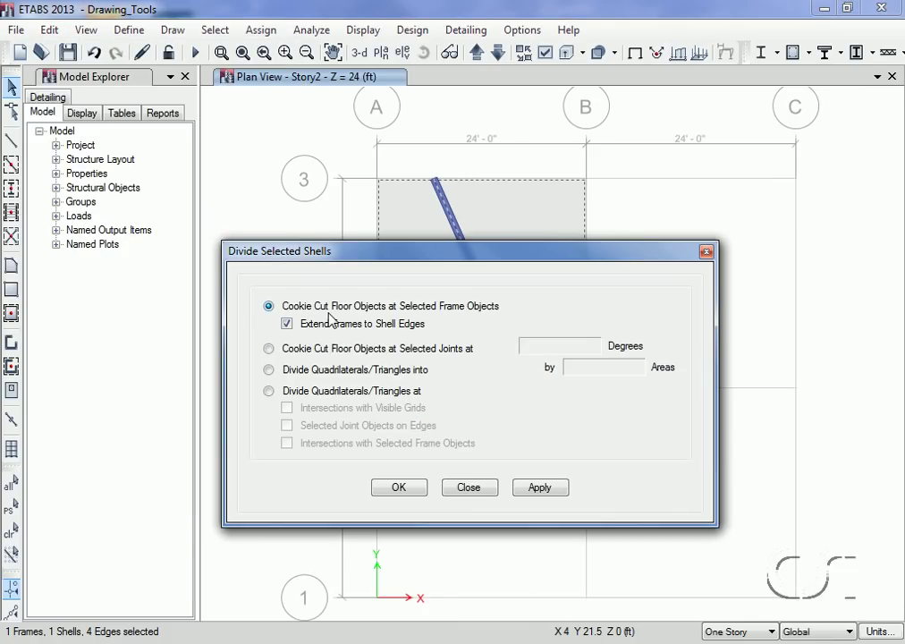
left_click(399, 486)
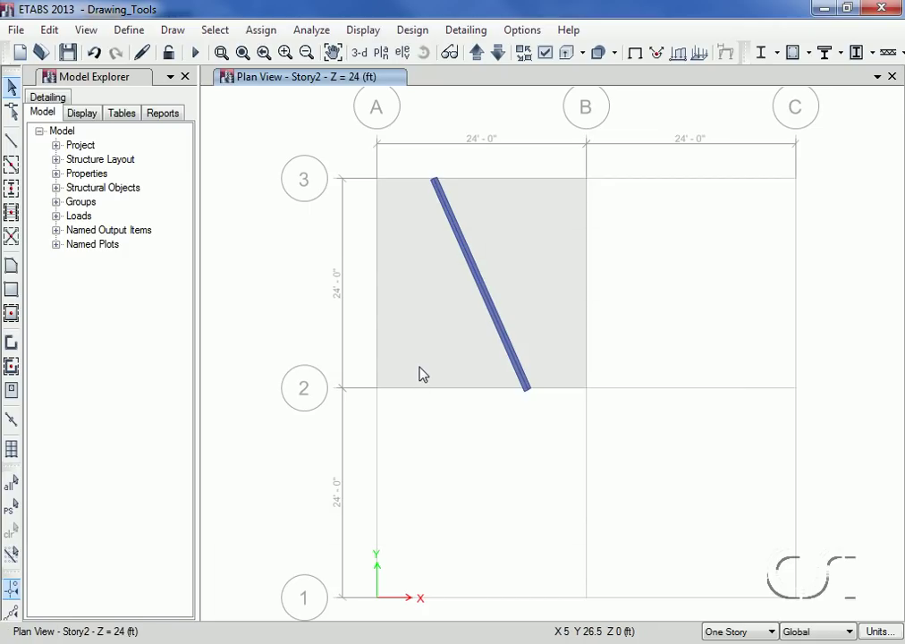
Step: Select the left floor piece together with the joint at grid A2
left_click(421, 373)
left_click(421, 373)
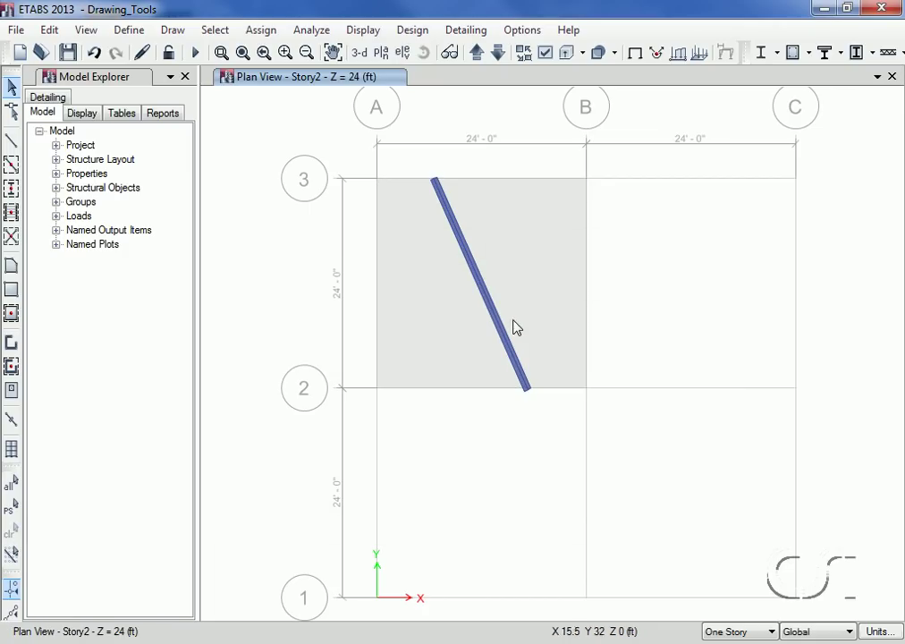
left_click(537, 306)
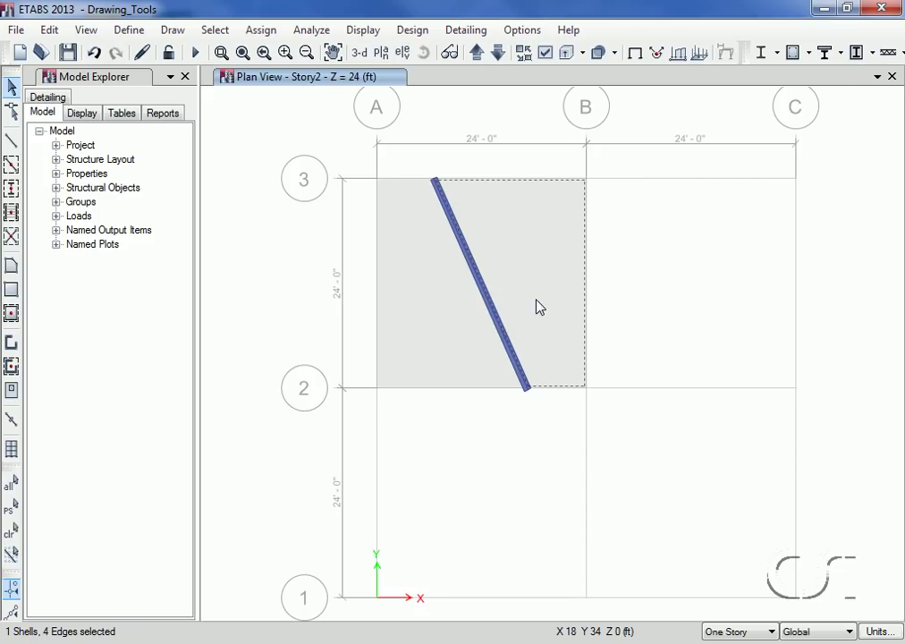
left_click(538, 306)
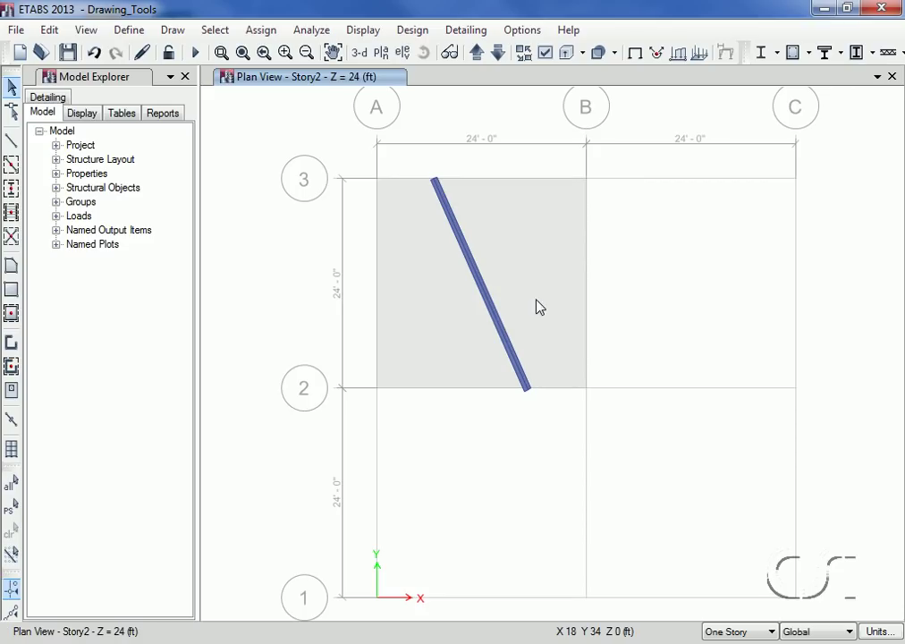
left_click(441, 316)
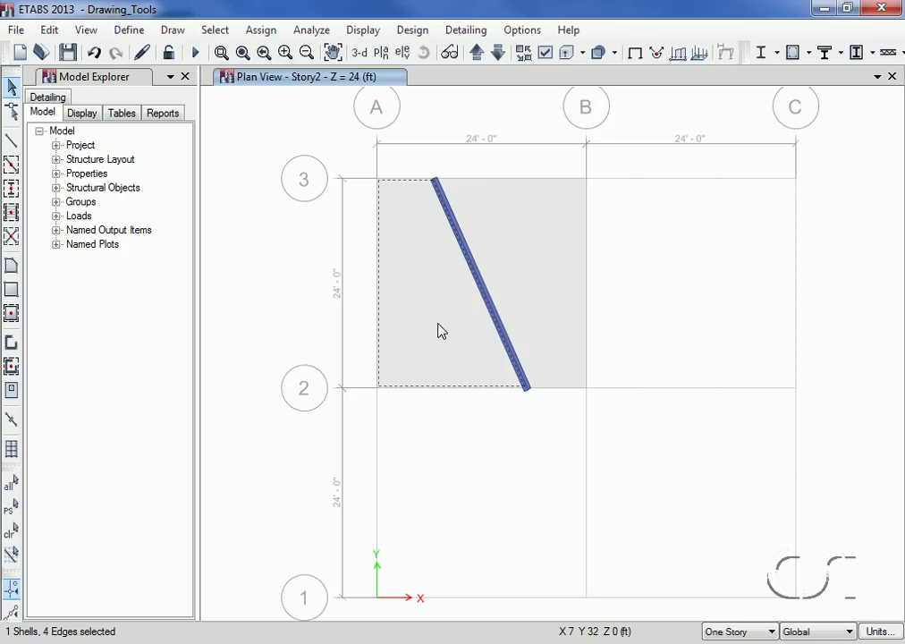
left_click(376, 389)
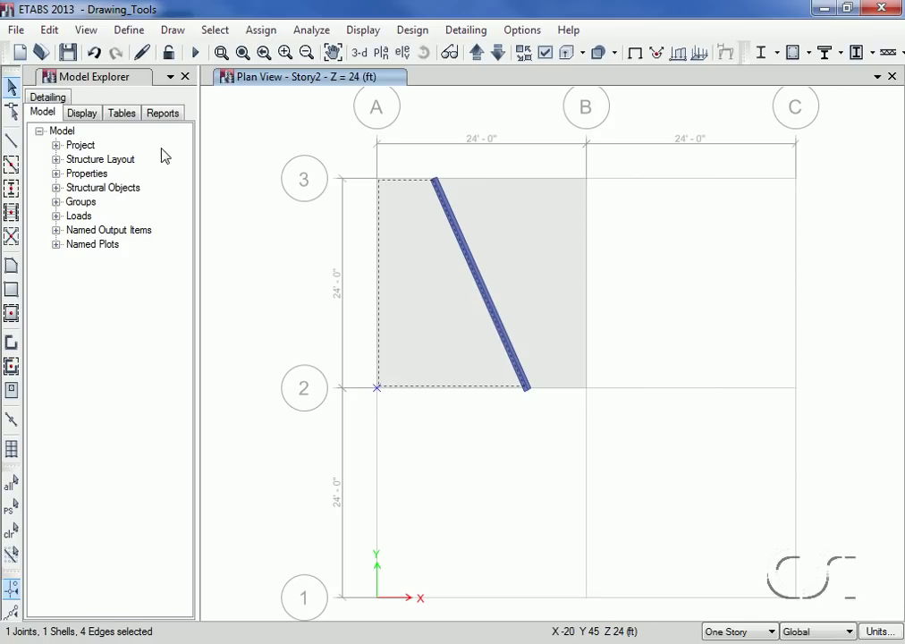
Step: Divide that piece by cookie-cutting at the selected joint along a 30° line
left_click(49, 30)
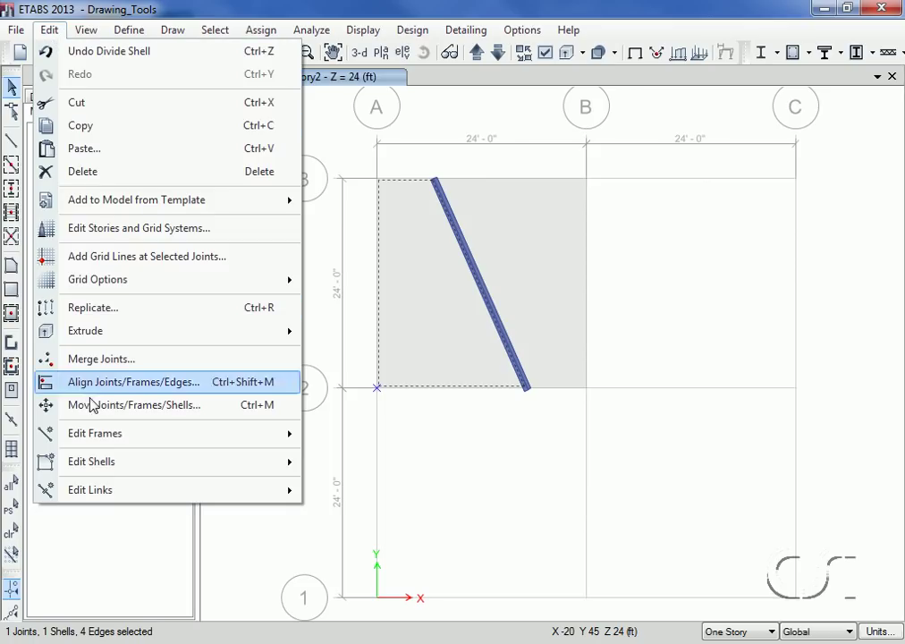
mouse_move(91, 461)
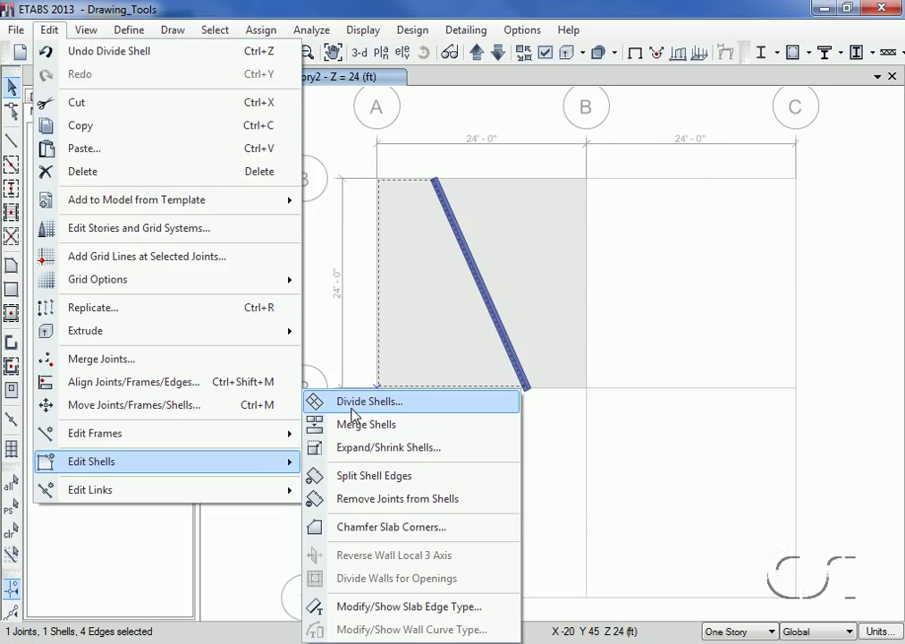
left_click(362, 402)
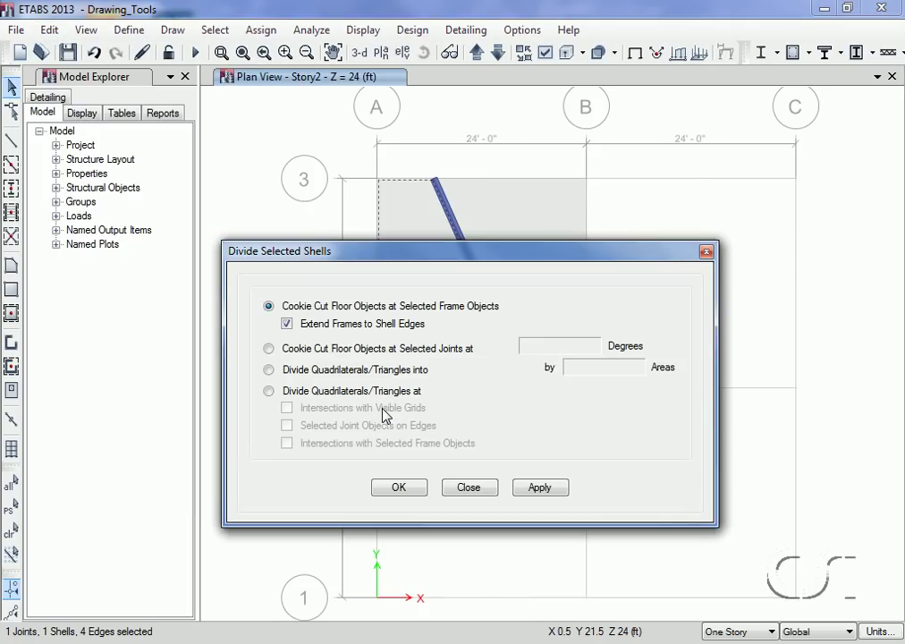
left_click(269, 348)
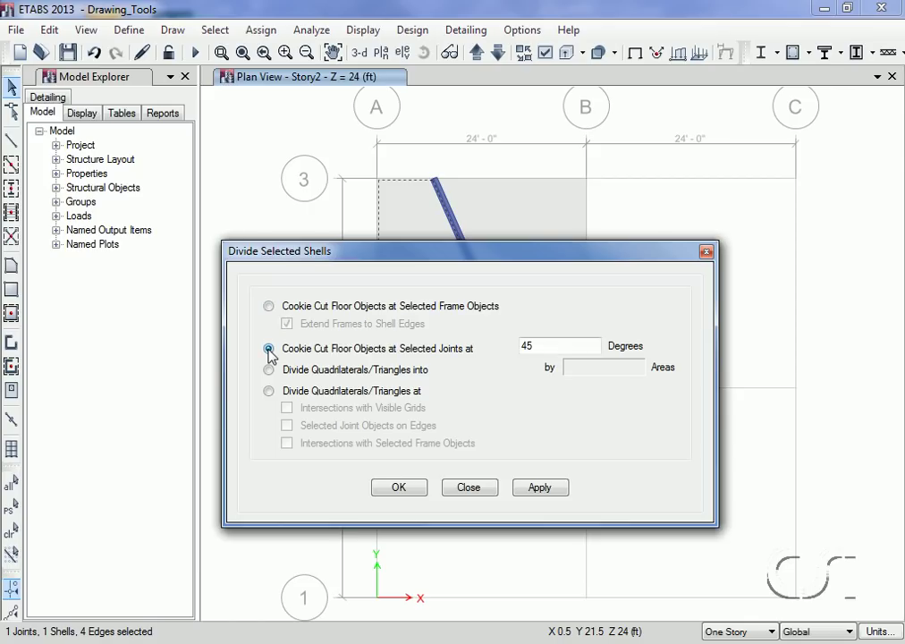
double_click(536, 347)
type("30")
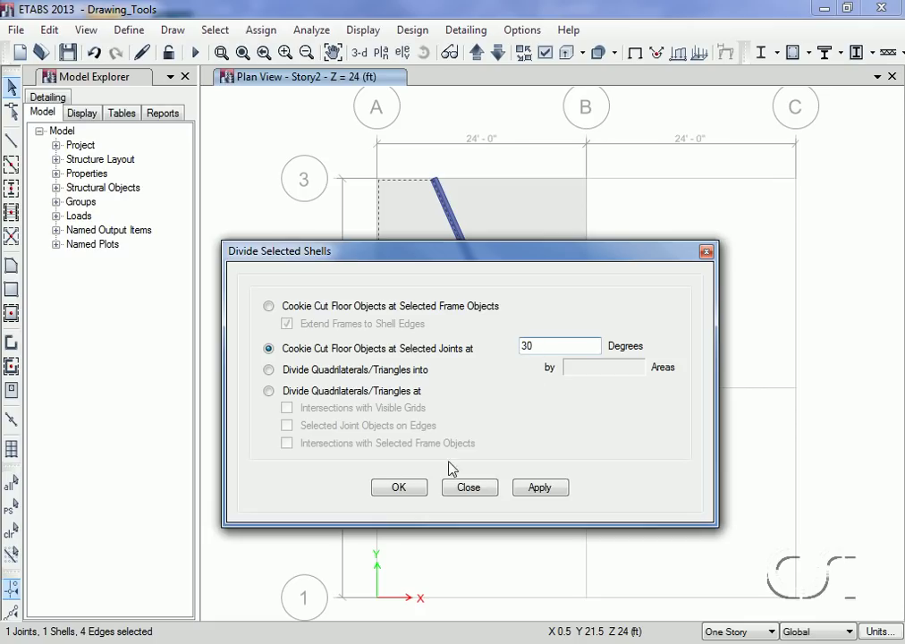
left_click(416, 489)
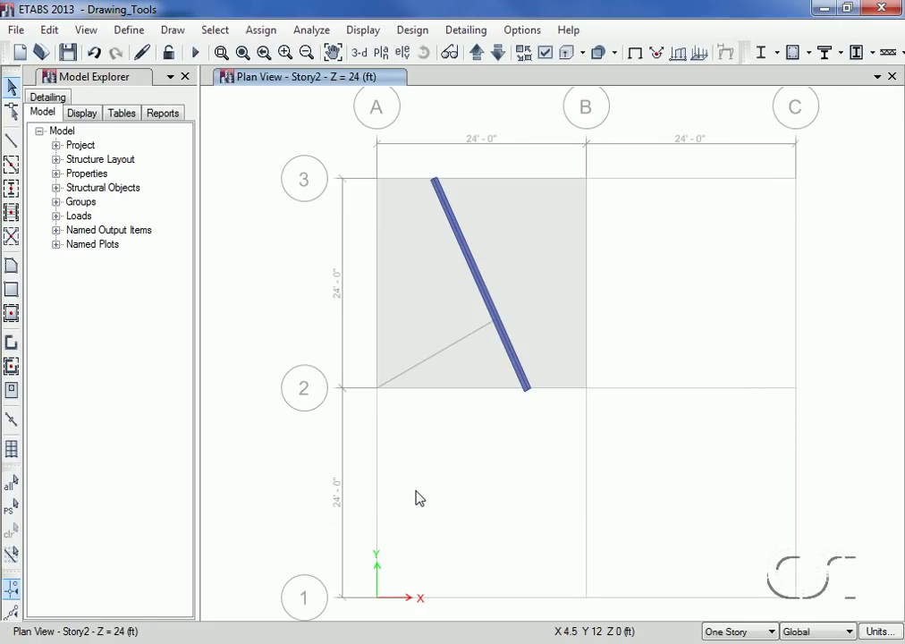
Step: Inspect the new floor pieces and select the one right of the beam
left_click(486, 371)
left_click(485, 370)
left_click(429, 309)
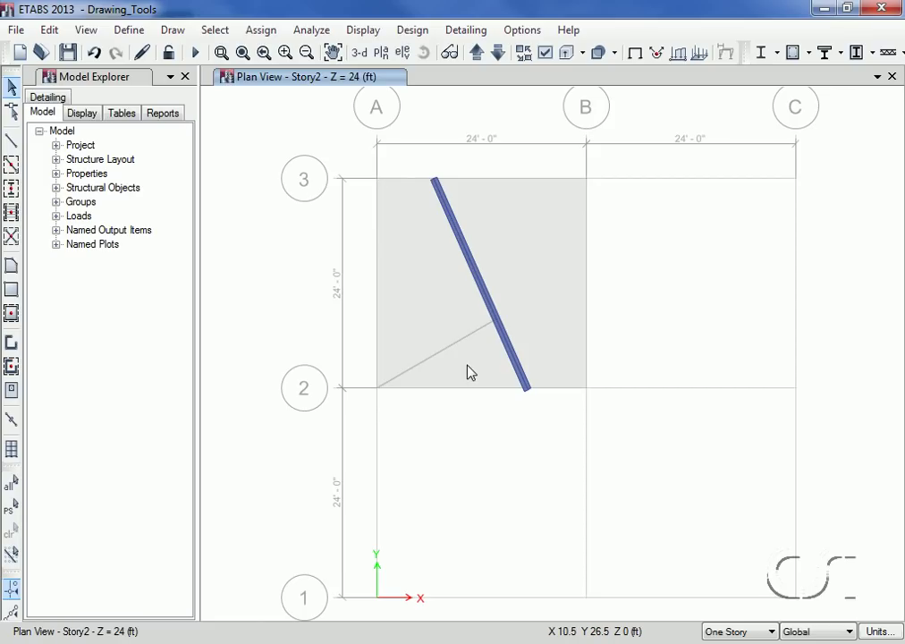
left_click(540, 279)
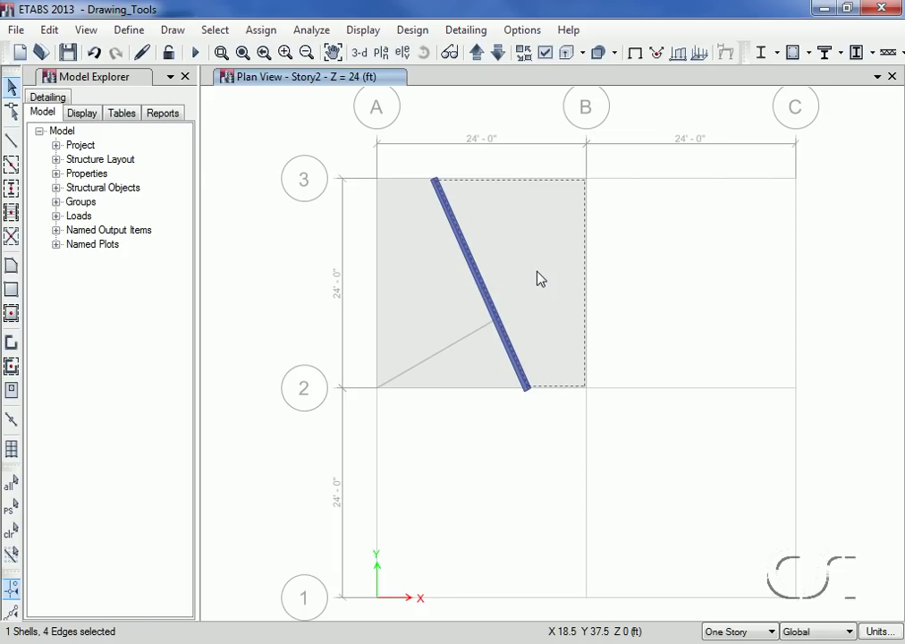
Step: Divide the selected right floor panel into a 3 by 2 grid with Divide Shells
left_click(49, 29)
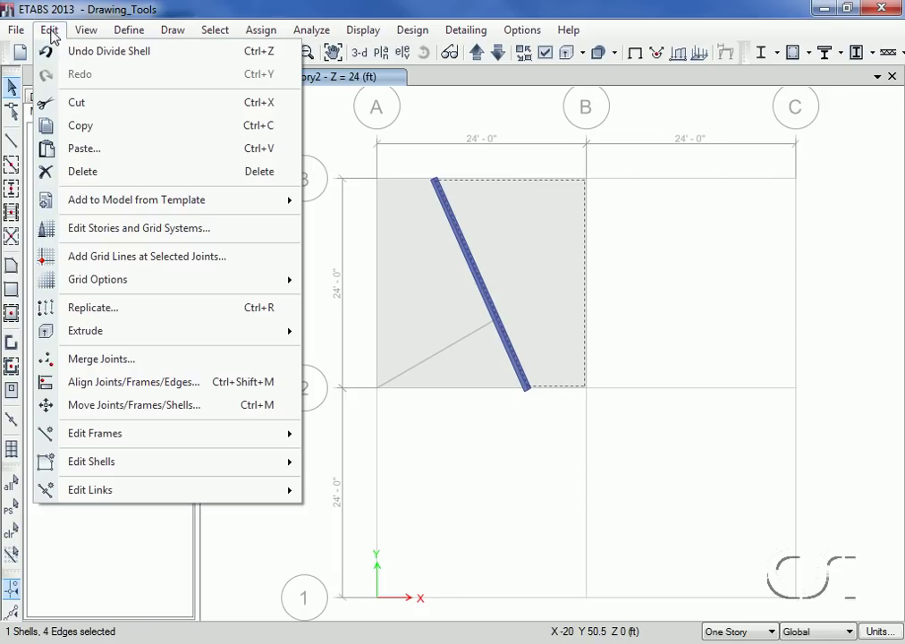
mouse_move(92, 461)
left_click(339, 402)
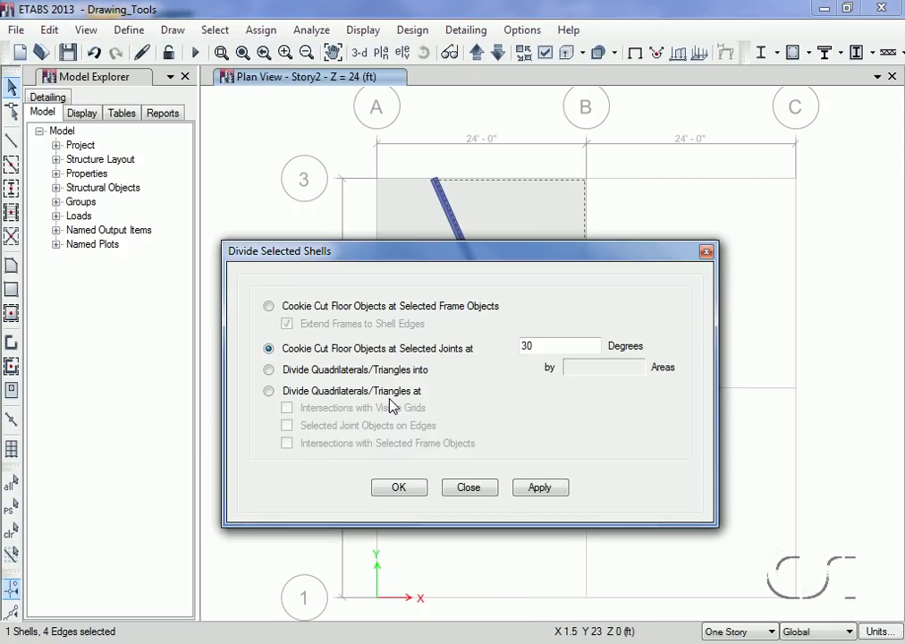
left_click(269, 369)
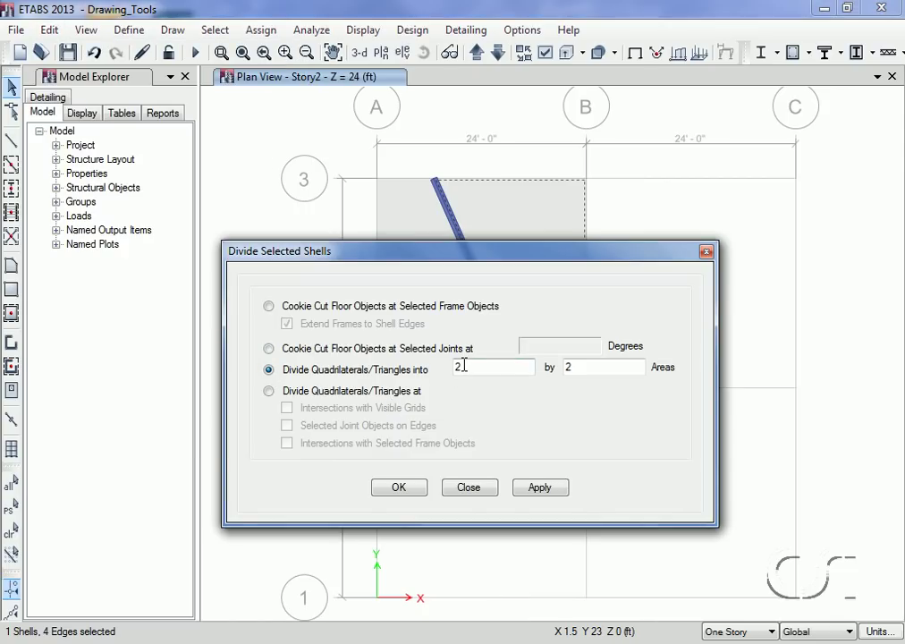
type("3")
left_click_drag(528, 255, 412, 389)
left_click(423, 621)
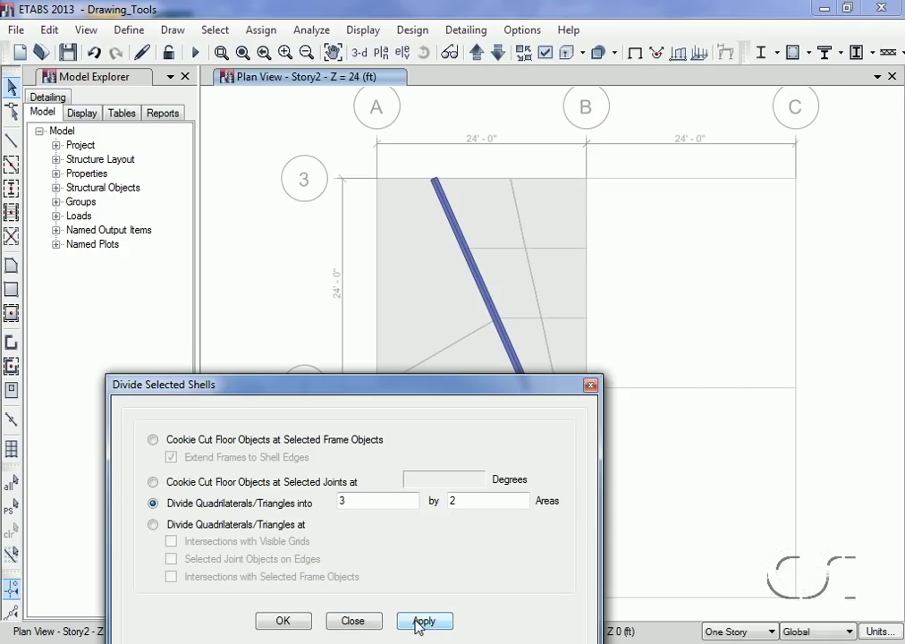
left_click(363, 623)
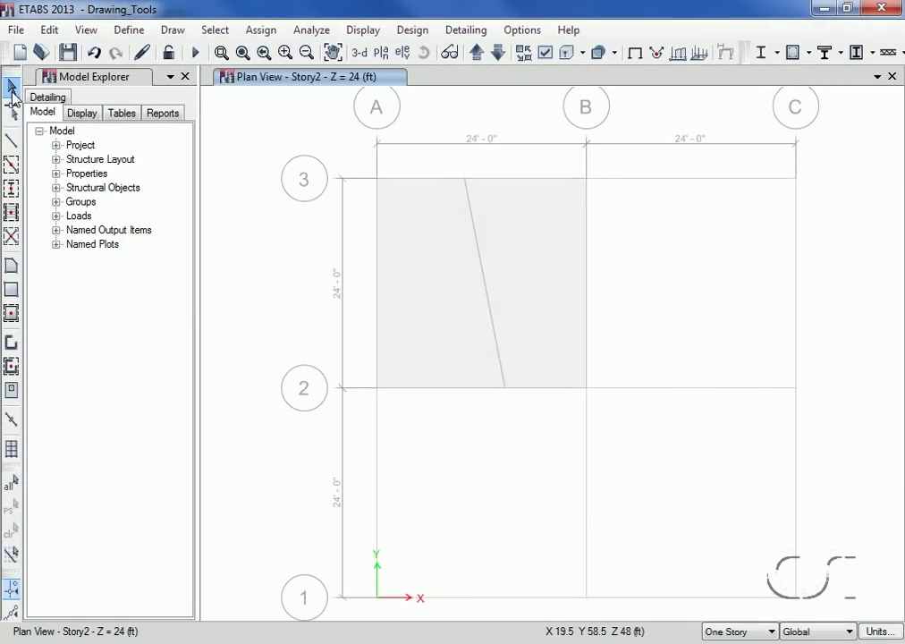
Step: Select the left and right floor panels of bay A–B/2–3 and combine them with Merge Shells
left_click(11, 88)
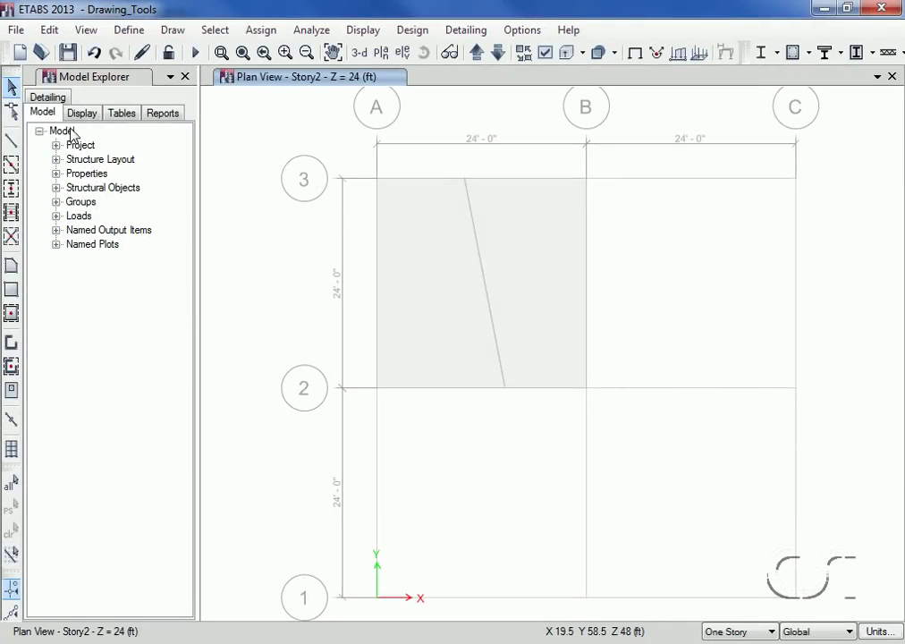
left_click(414, 255)
left_click(514, 256)
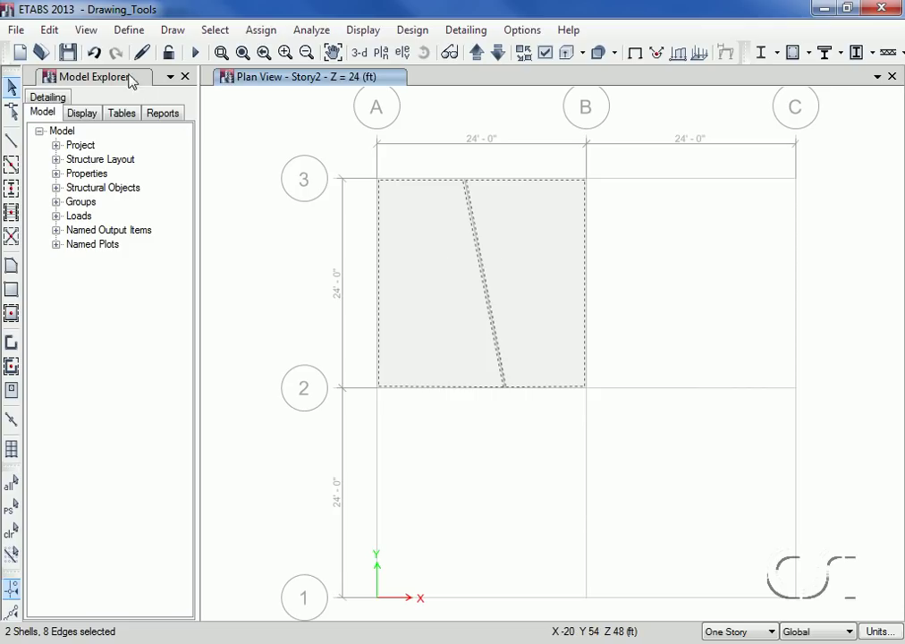
left_click(49, 30)
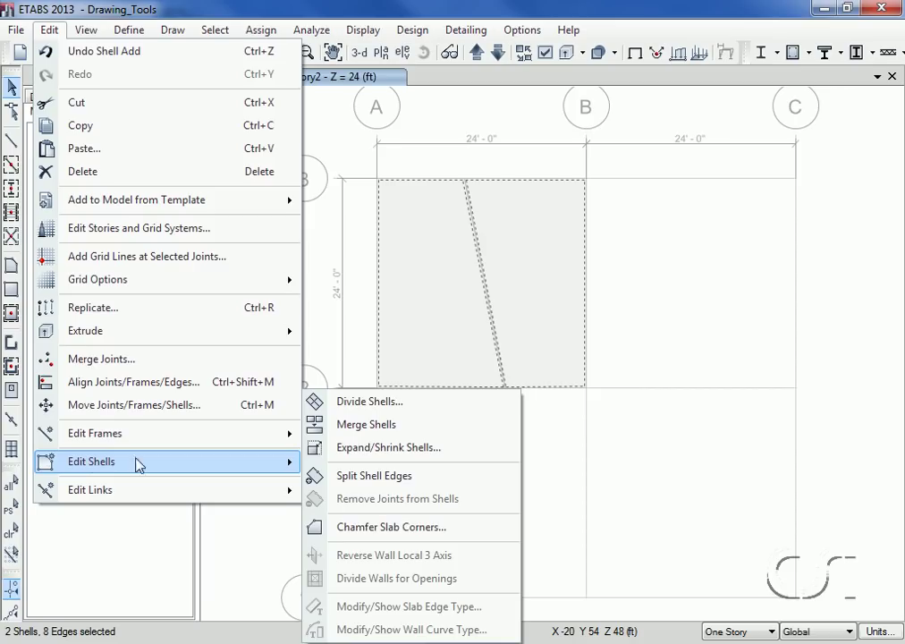
mouse_move(91, 461)
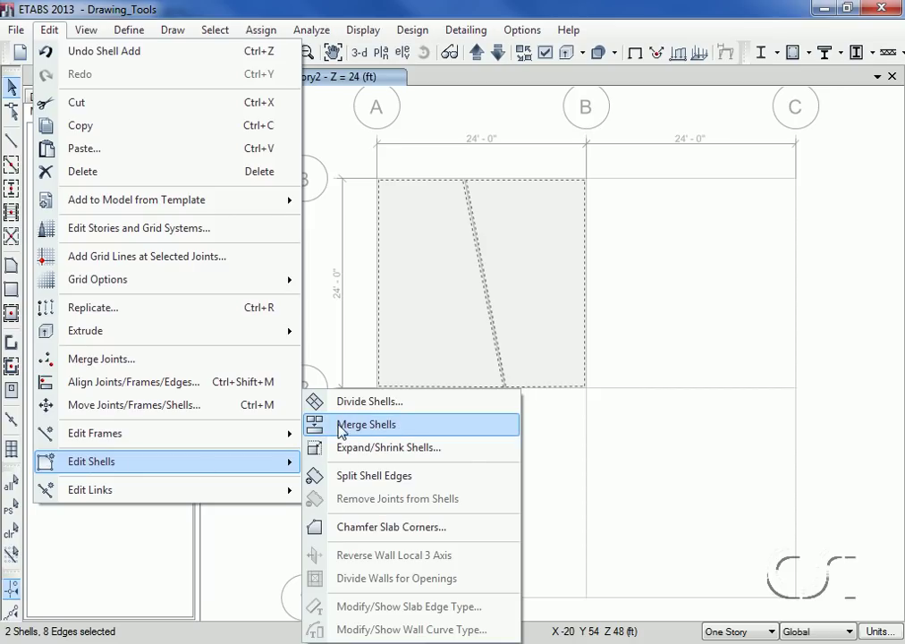
left_click(402, 428)
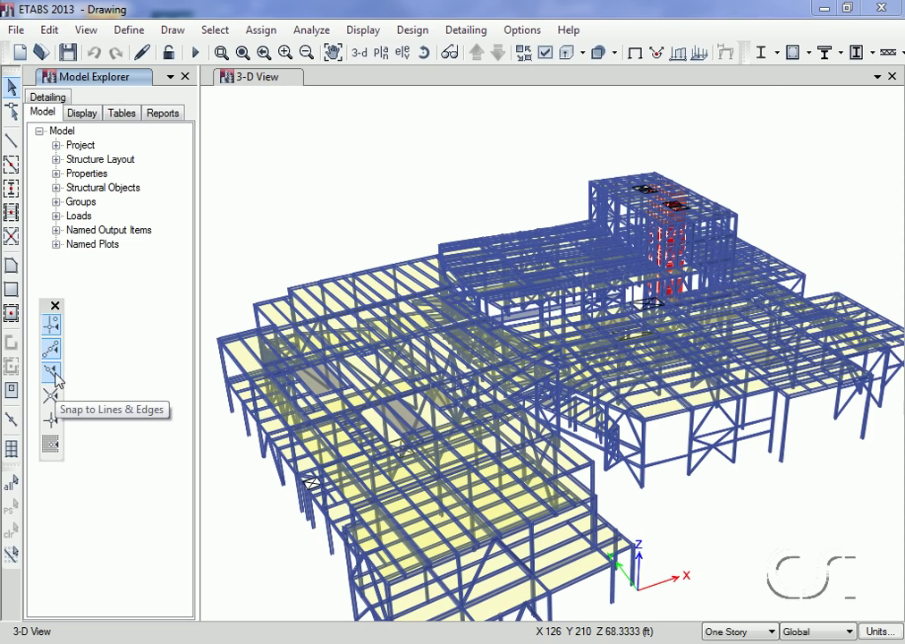
Step: Turn on Snap to Lines & Edges in the Drawing model's 3-D view
left_click(51, 372)
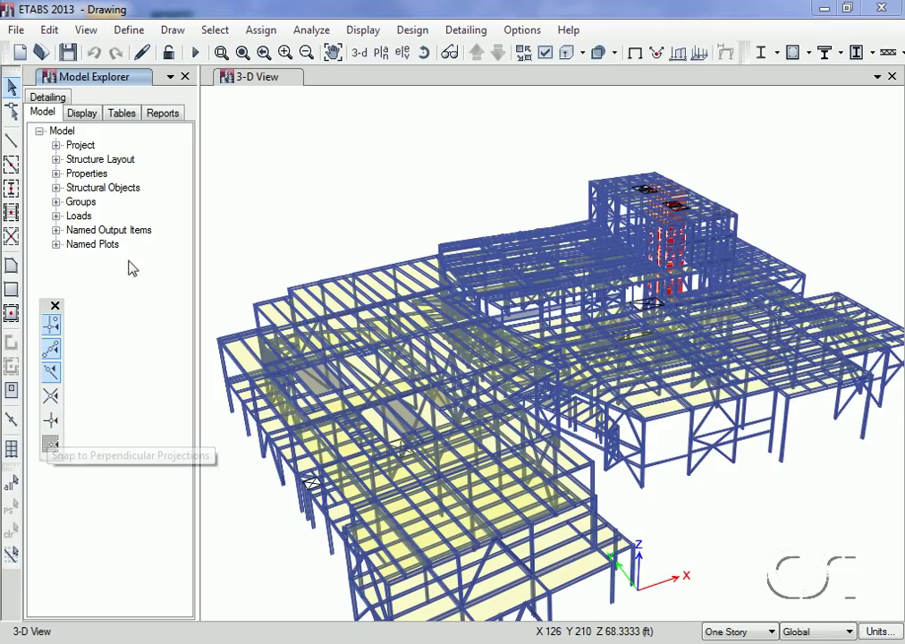
Step: Bring up the Snap Options dialog from the Draw menu
left_click(173, 30)
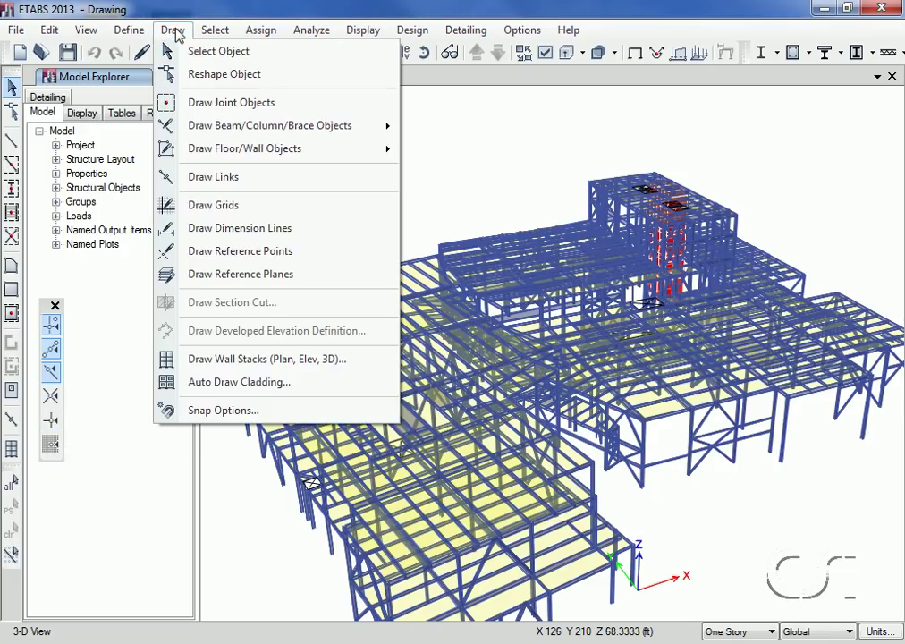
left_click(259, 421)
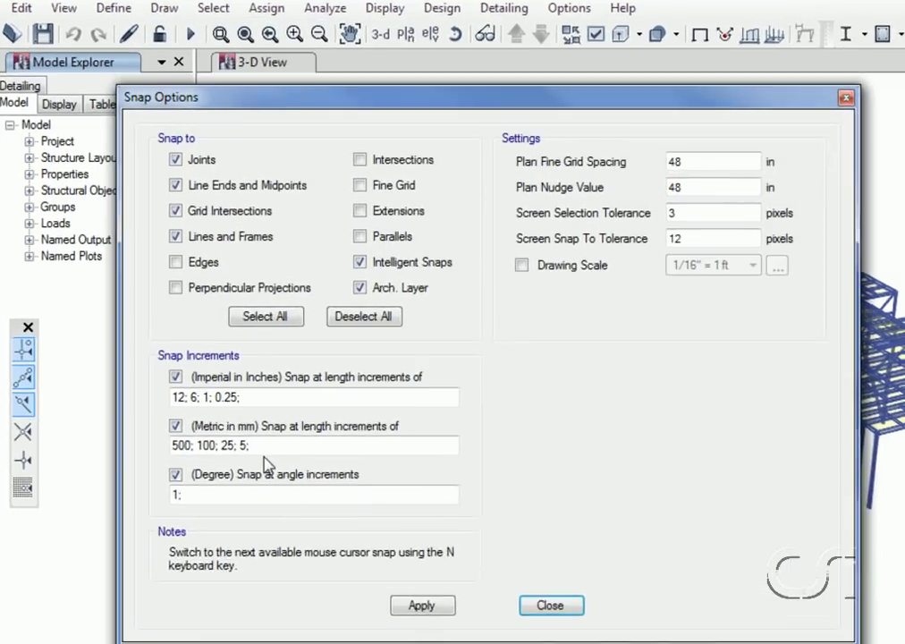